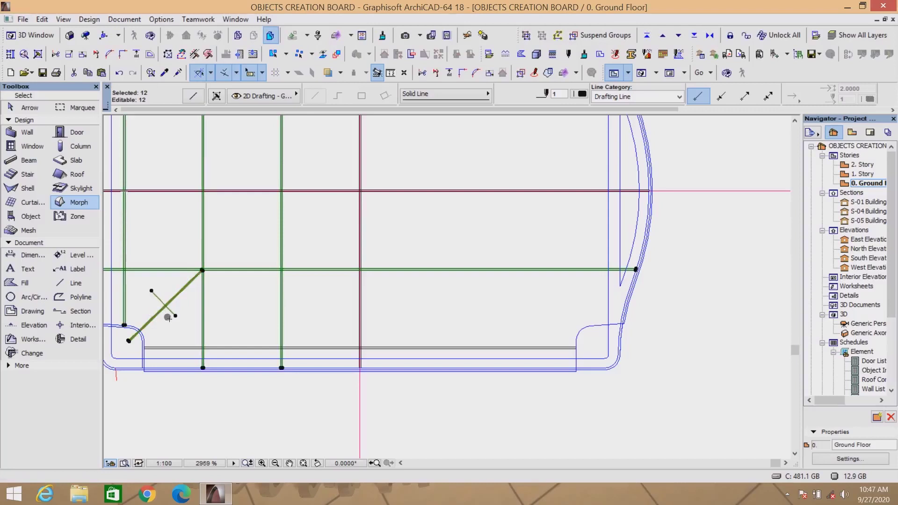
Step: Delete the selected grid and diagonal construction lines inside the tray outline
{"action": "key", "text": "Delete"}
{"action": "scroll", "coordinate": [378, 369], "scroll_direction": "down", "scroll_amount": 4}
{"action": "scroll", "coordinate": [239, 289], "scroll_direction": "up", "scroll_amount": 14}
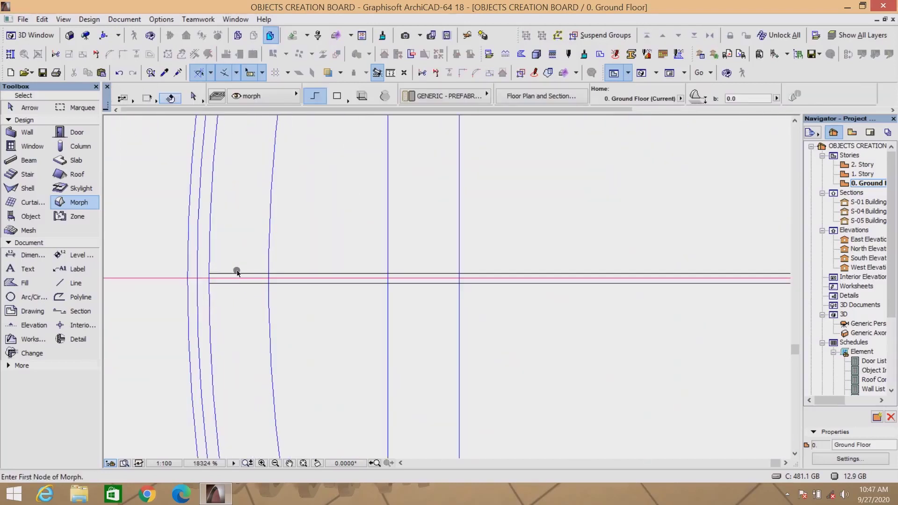
{"action": "left_click", "coordinate": [237, 272], "text": "shift"}
{"action": "left_click", "coordinate": [225, 290], "text": "shift"}
{"action": "scroll", "coordinate": [229, 295], "scroll_direction": "down", "scroll_amount": 4}
{"action": "key", "text": "Escape"}
{"action": "scroll", "coordinate": [416, 348], "scroll_direction": "down", "scroll_amount": 4}
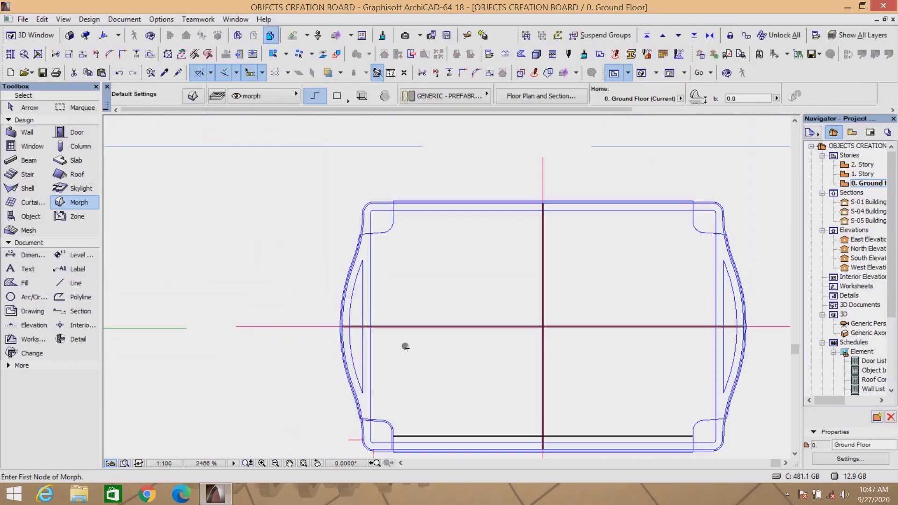
Step: Select the vertical and horizontal centre lines crossing the tray outline, including the red axis extending beyond it
{"action": "left_click", "coordinate": [588, 307], "text": "shift"}
{"action": "left_click", "coordinate": [497, 378], "text": "shift"}
{"action": "left_click", "coordinate": [583, 160], "text": "shift"}
{"action": "left_click", "coordinate": [518, 174], "text": "shift"}
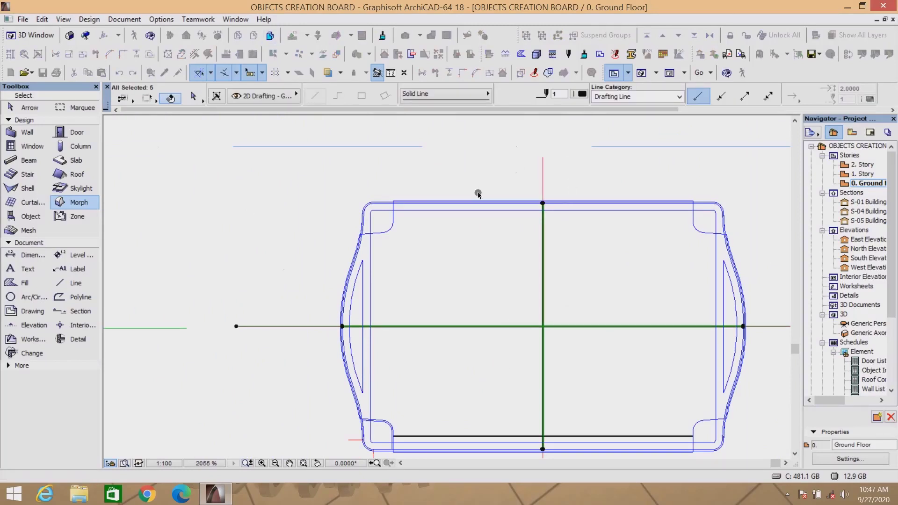
{"action": "left_click", "coordinate": [252, 293], "text": "shift"}
{"action": "left_click", "coordinate": [231, 347], "text": "shift"}
{"action": "key", "text": "Escape"}
{"action": "scroll", "coordinate": [276, 370], "scroll_direction": "down", "scroll_amount": 3}
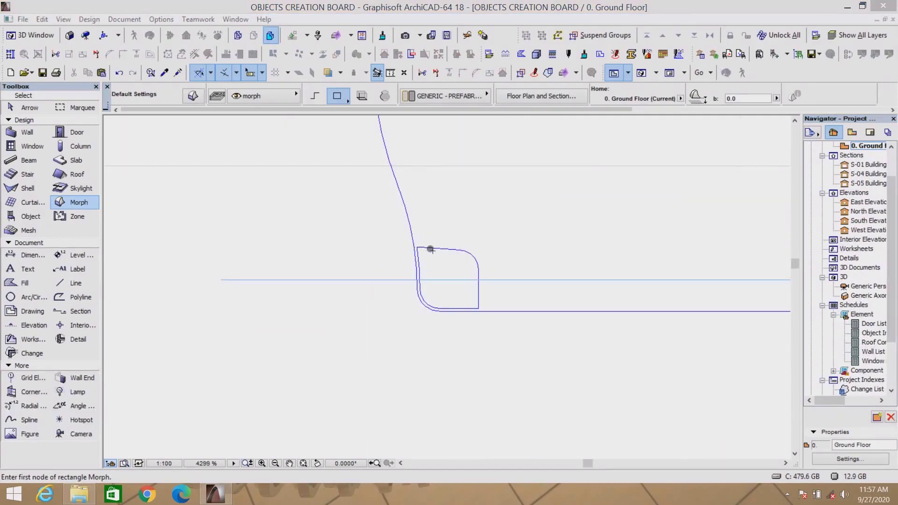
Step: Fillet the upper-left corner of the small corner outline with a radius of 5.0
{"action": "scroll", "coordinate": [426, 253], "scroll_direction": "up", "scroll_amount": 3}
{"action": "left_click", "coordinate": [403, 235], "text": "shift"}
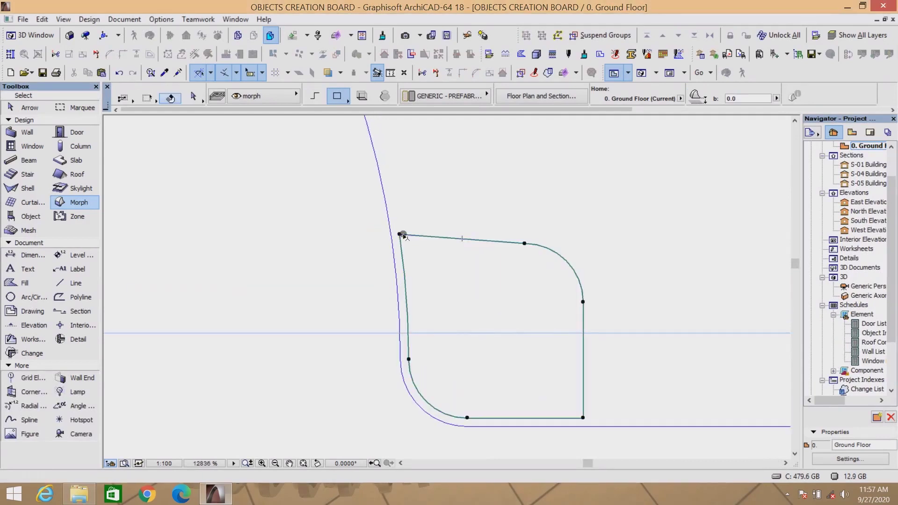
{"action": "left_click", "coordinate": [400, 234], "text": "shift"}
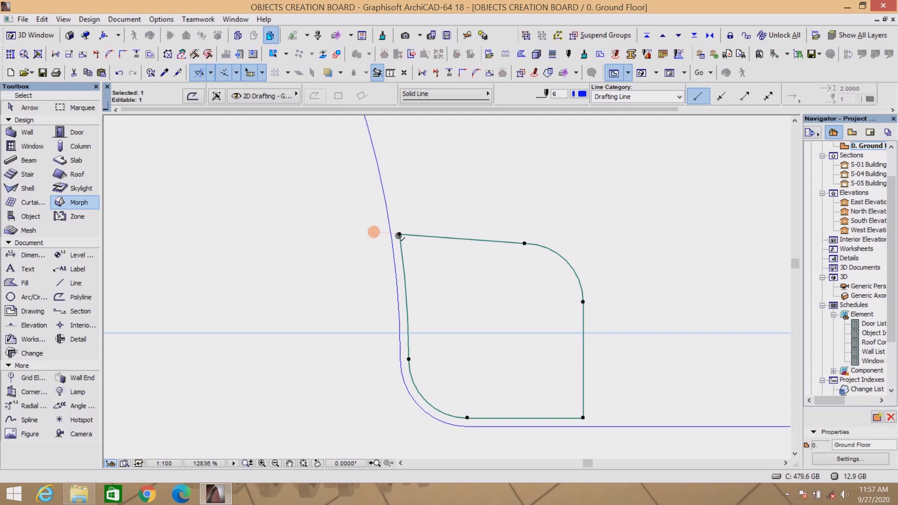
{"action": "left_click", "coordinate": [399, 235]}
{"action": "left_click", "coordinate": [490, 243]}
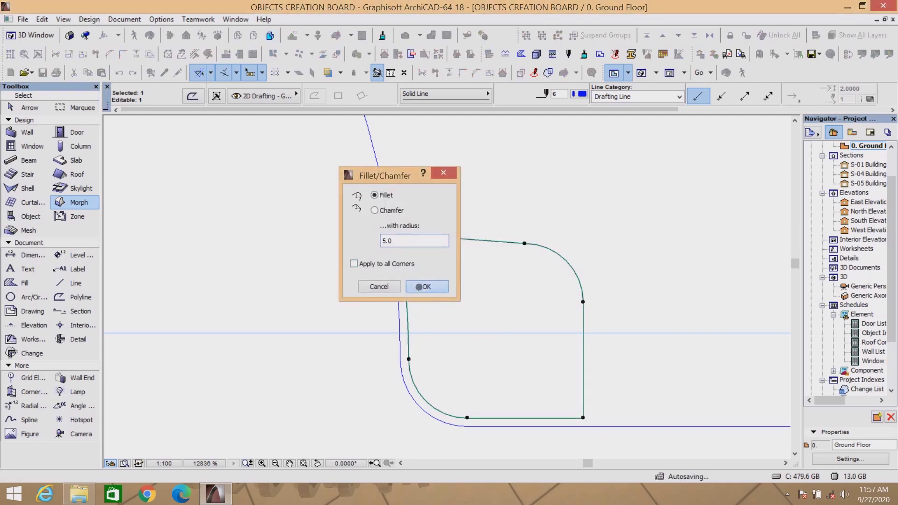
{"action": "left_click", "coordinate": [418, 286]}
Step: Fillet the lower-right corner of the small corner outline with a radius of 5.0
{"action": "left_click", "coordinate": [583, 418]}
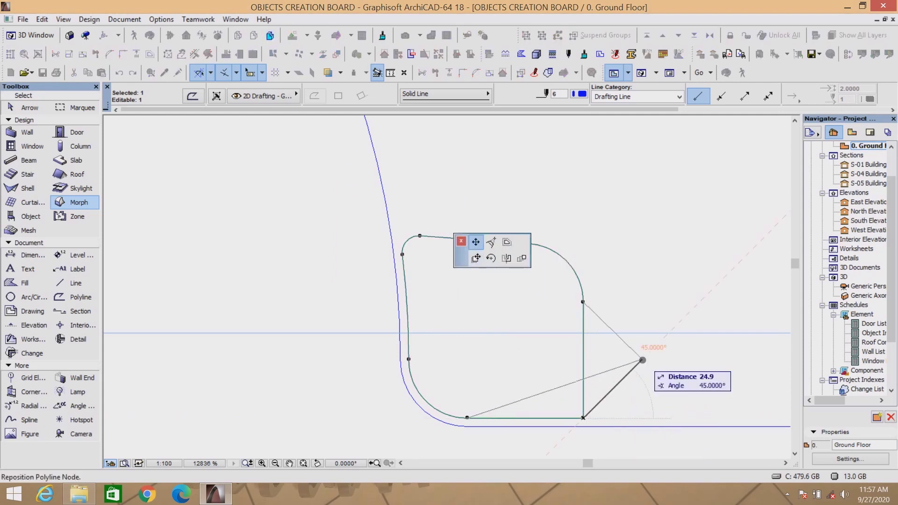
{"action": "left_click", "coordinate": [491, 242]}
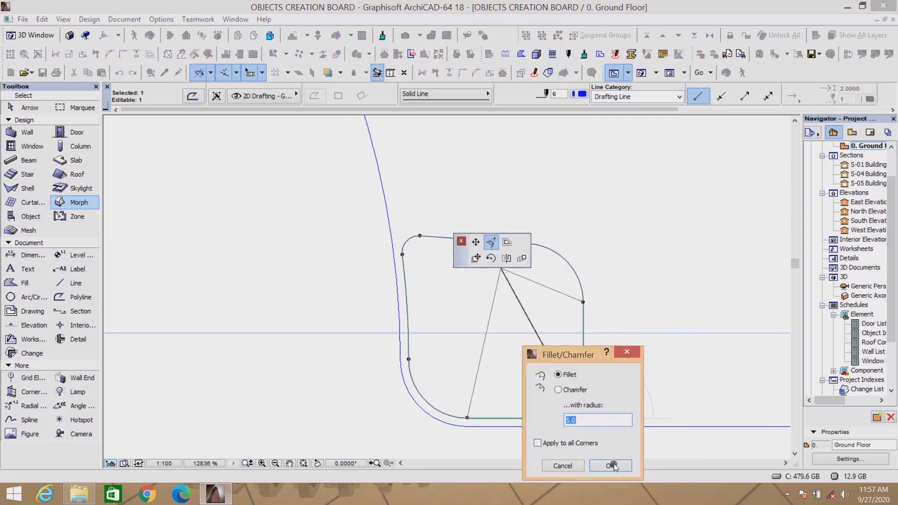
{"action": "left_click", "coordinate": [612, 465]}
{"action": "scroll", "coordinate": [529, 348], "scroll_direction": "down", "scroll_amount": 3}
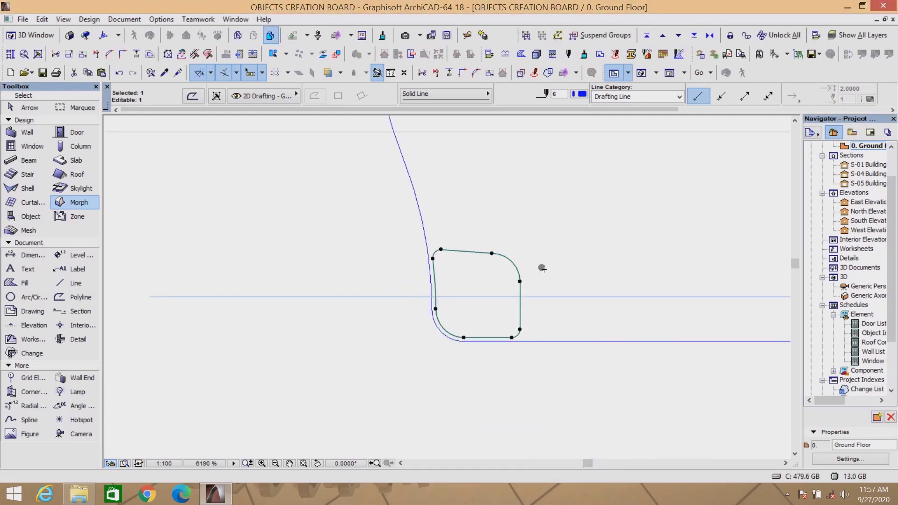
{"action": "key", "text": "Escape"}
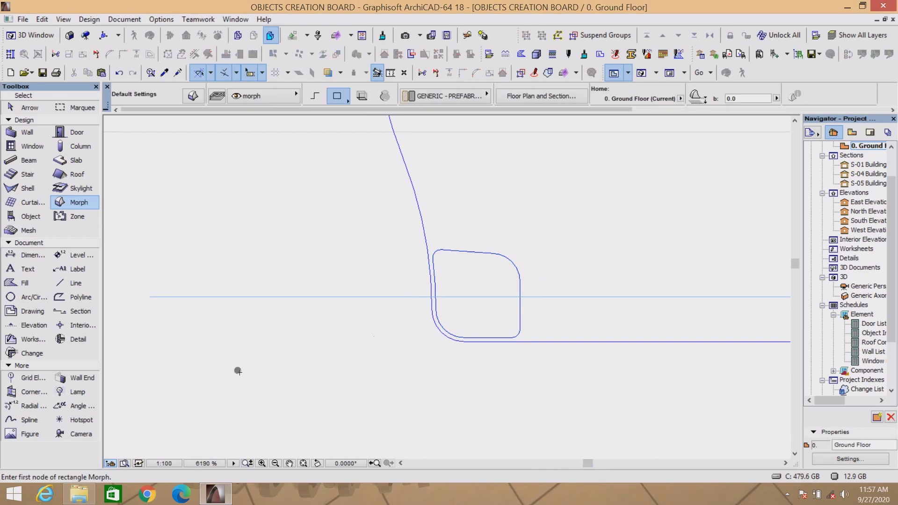
Step: Draw a diagonal line between the arc centres of the upper-left and lower-right fillets of the small outline
{"action": "left_click", "coordinate": [74, 283]}
{"action": "scroll", "coordinate": [519, 280], "scroll_direction": "up", "scroll_amount": 3}
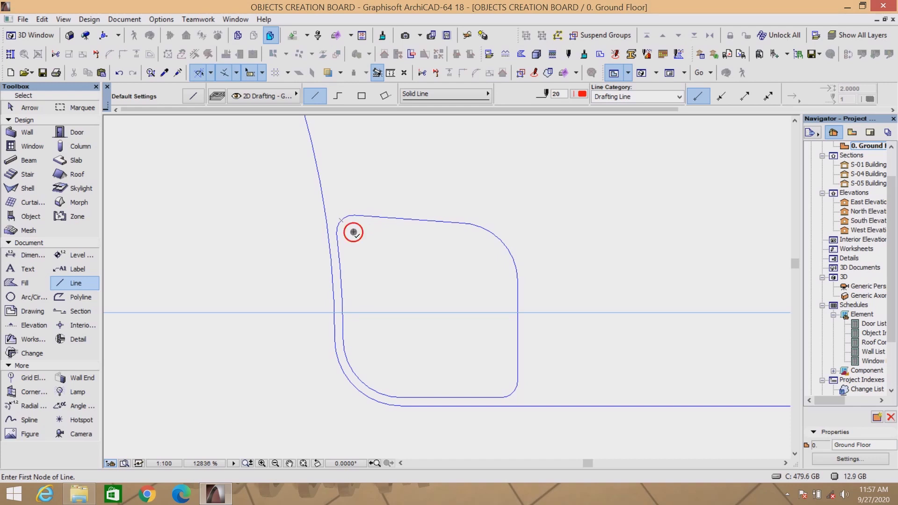
{"action": "left_click", "coordinate": [353, 232]}
{"action": "scroll", "coordinate": [517, 305], "scroll_direction": "down", "scroll_amount": 2}
{"action": "scroll", "coordinate": [509, 380], "scroll_direction": "up", "scroll_amount": 5}
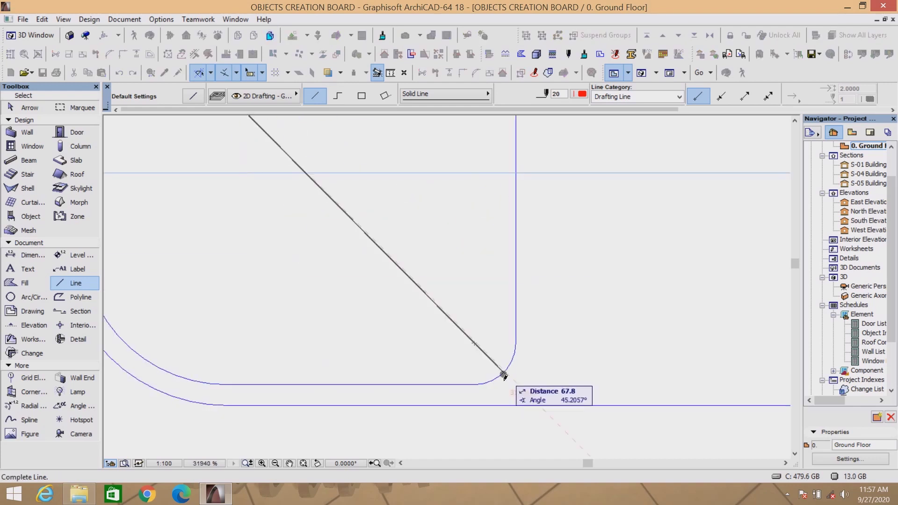
{"action": "left_click", "coordinate": [475, 343]}
{"action": "scroll", "coordinate": [476, 342], "scroll_direction": "down", "scroll_amount": 2}
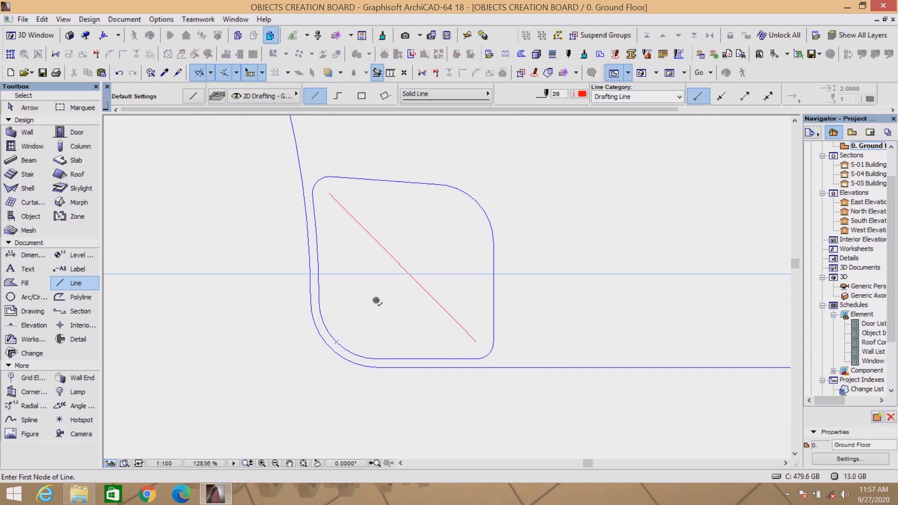
Step: Draw a crossing diagonal line between the arc centres of the small outline's lower-left and upper-right corners
{"action": "left_click", "coordinate": [377, 301]}
{"action": "scroll", "coordinate": [458, 220], "scroll_direction": "up", "scroll_amount": 3}
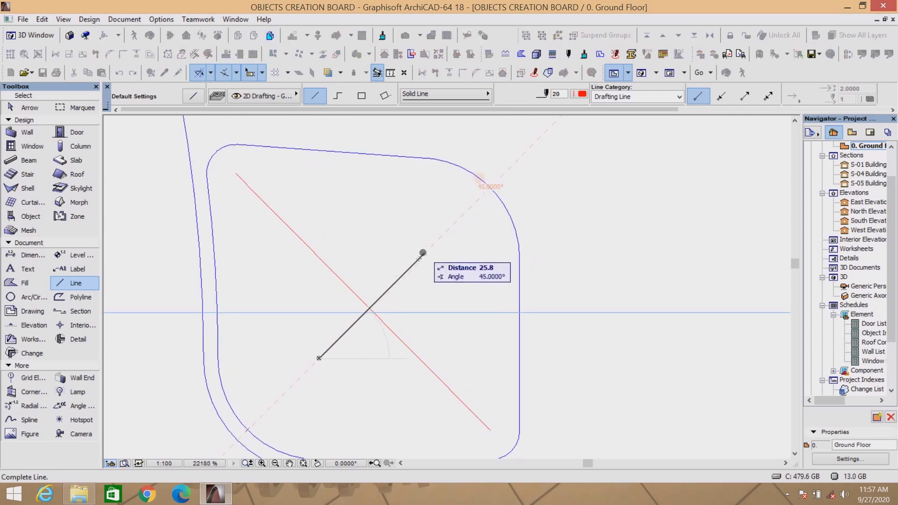
{"action": "left_click", "coordinate": [418, 259]}
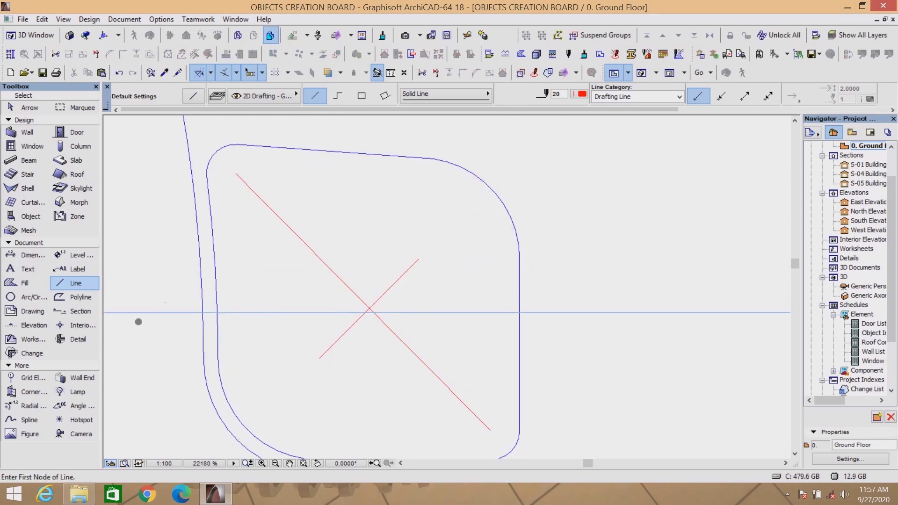
Step: Place a hotspot at the intersection of the two diagonal lines
{"action": "left_click", "coordinate": [77, 419]}
{"action": "scroll", "coordinate": [374, 309], "scroll_direction": "up", "scroll_amount": 5}
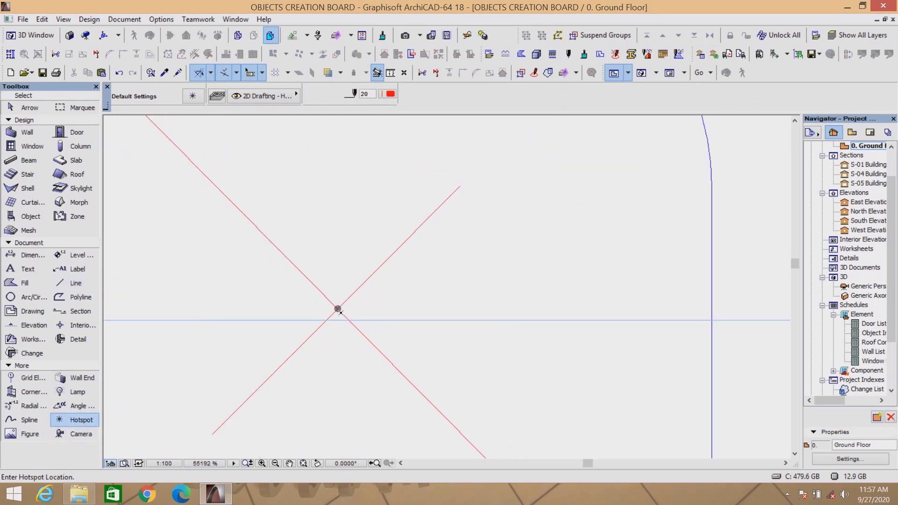
{"action": "scroll", "coordinate": [334, 314], "scroll_direction": "up", "scroll_amount": 5}
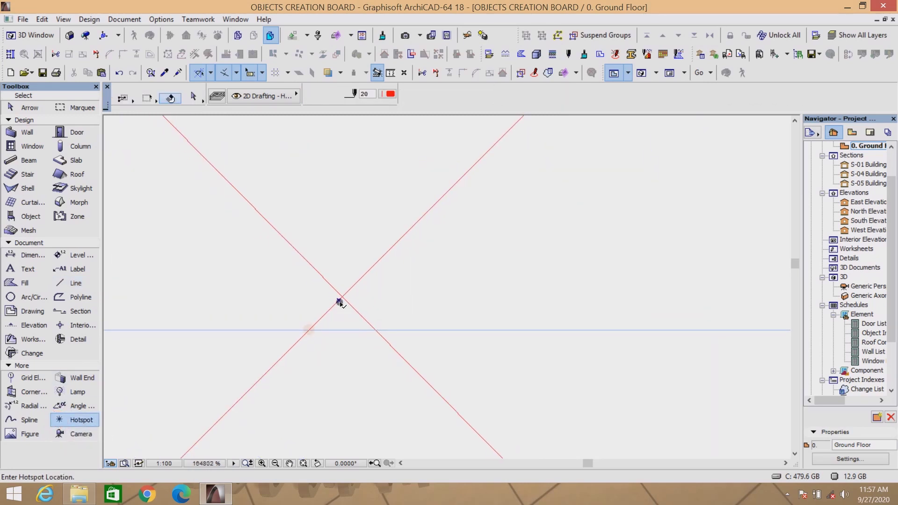
{"action": "scroll", "coordinate": [338, 303], "scroll_direction": "up", "scroll_amount": 5}
{"action": "left_click", "coordinate": [328, 287]}
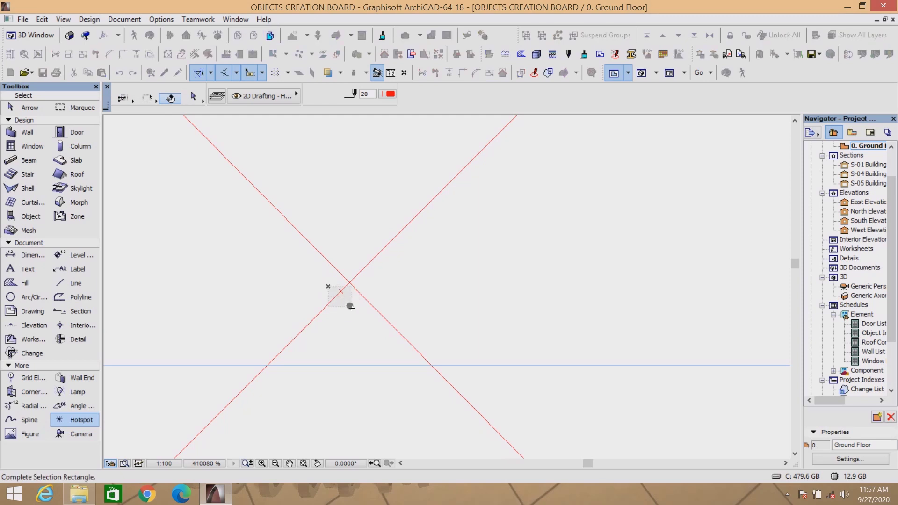
{"action": "key", "text": "ctrl+z"}
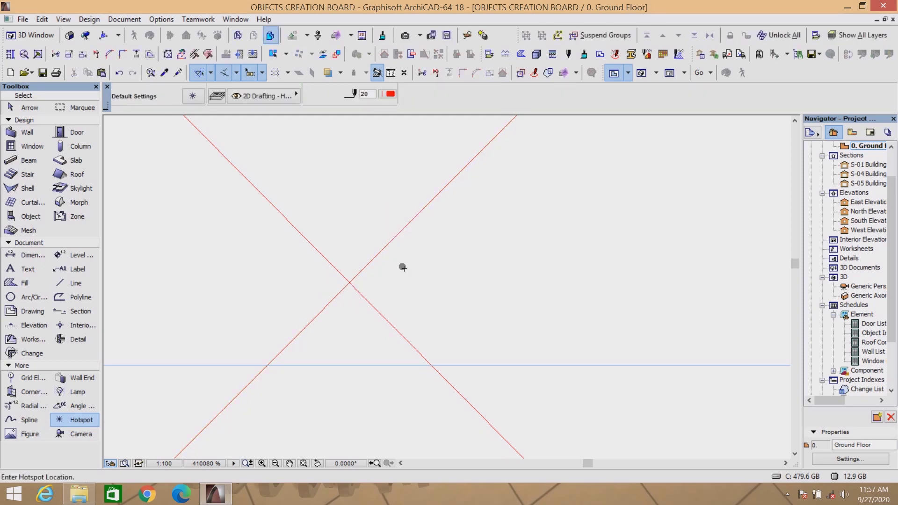
{"action": "scroll", "coordinate": [350, 282], "scroll_direction": "up", "scroll_amount": 4}
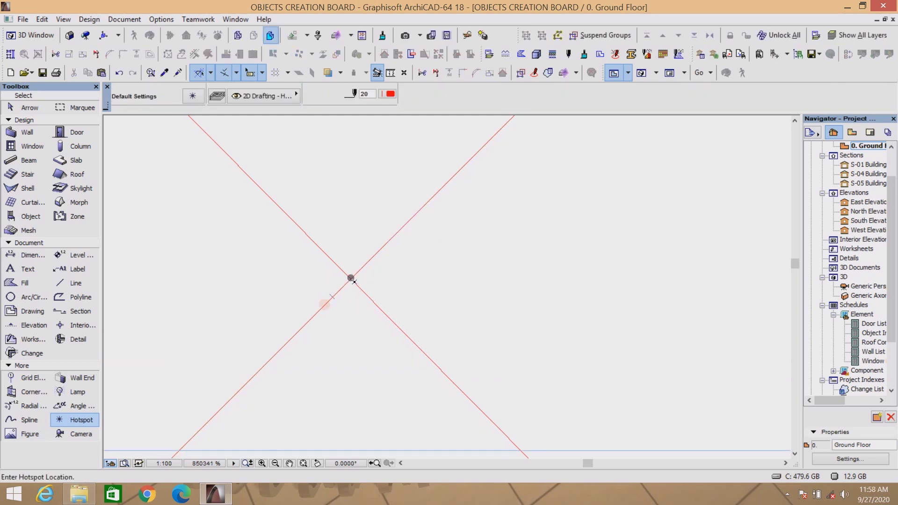
Step: Delete the two red diagonal lines, keeping the hotspot at their intersection
{"action": "scroll", "coordinate": [370, 293], "scroll_direction": "down", "scroll_amount": 7}
{"action": "left_click_drag", "start_coordinate": [429, 198], "coordinate": [420, 272], "text": "shift"}
{"action": "scroll", "coordinate": [420, 271], "scroll_direction": "down", "scroll_amount": 5}
{"action": "left_click_drag", "start_coordinate": [469, 320], "coordinate": [433, 356], "text": "shift"}
{"action": "key", "text": "Delete"}
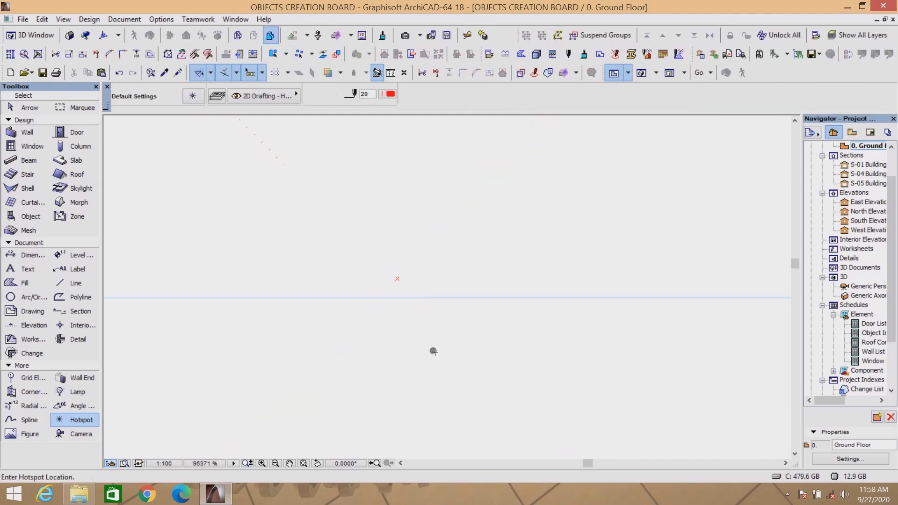
Step: Copy the small rounded outline in place and offset the copy outward by a distance of 3
{"action": "scroll", "coordinate": [439, 290], "scroll_direction": "down", "scroll_amount": 9}
{"action": "scroll", "coordinate": [449, 284], "scroll_direction": "down", "scroll_amount": 1}
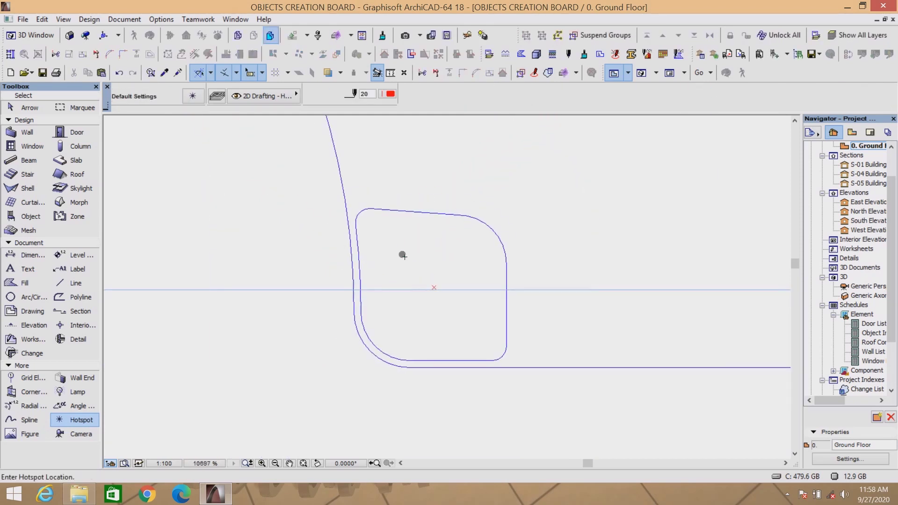
{"action": "left_click", "coordinate": [383, 211], "text": "shift"}
{"action": "key", "text": "ctrl+shift+d"}
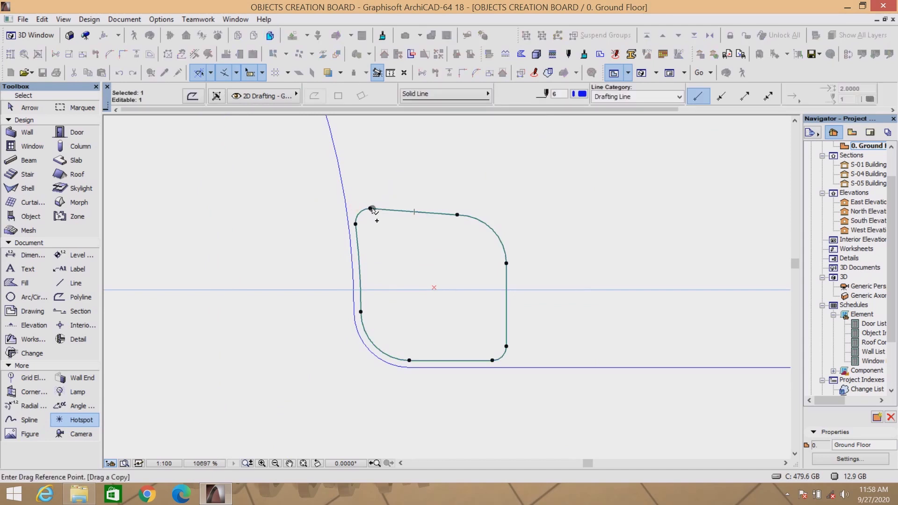
{"action": "left_click", "coordinate": [370, 208]}
{"action": "left_click", "coordinate": [371, 209]}
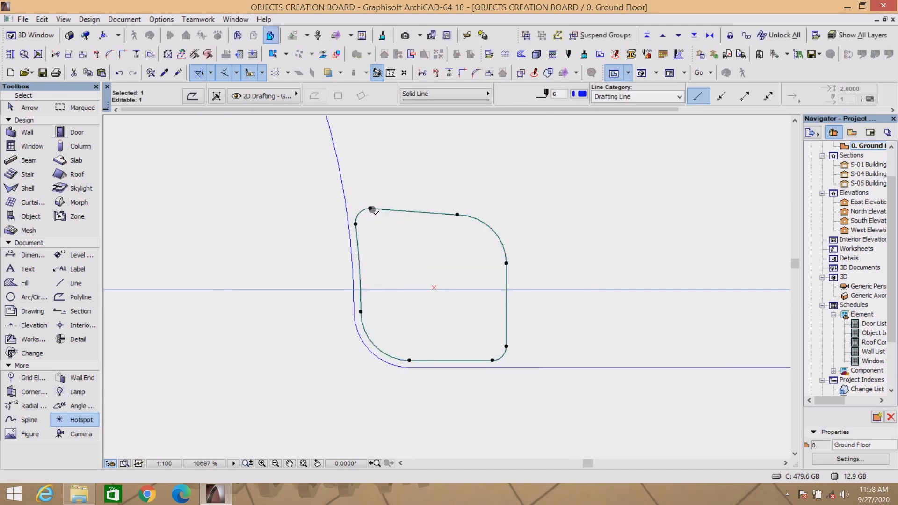
{"action": "left_click", "coordinate": [401, 210]}
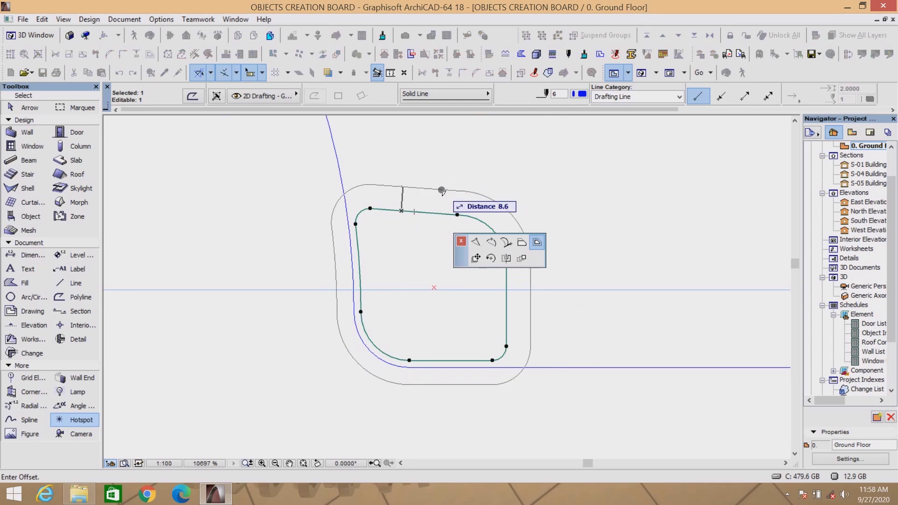
{"action": "type", "text": "3"}
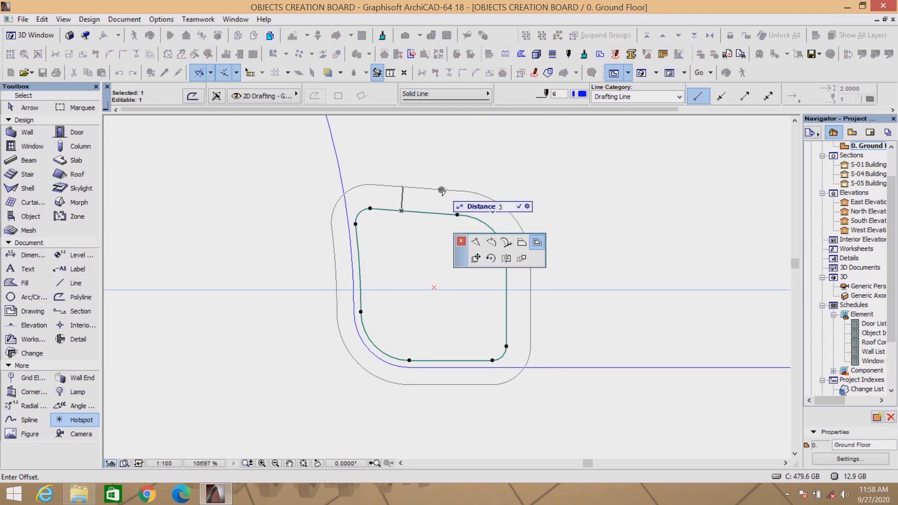
{"action": "key", "text": "Return"}
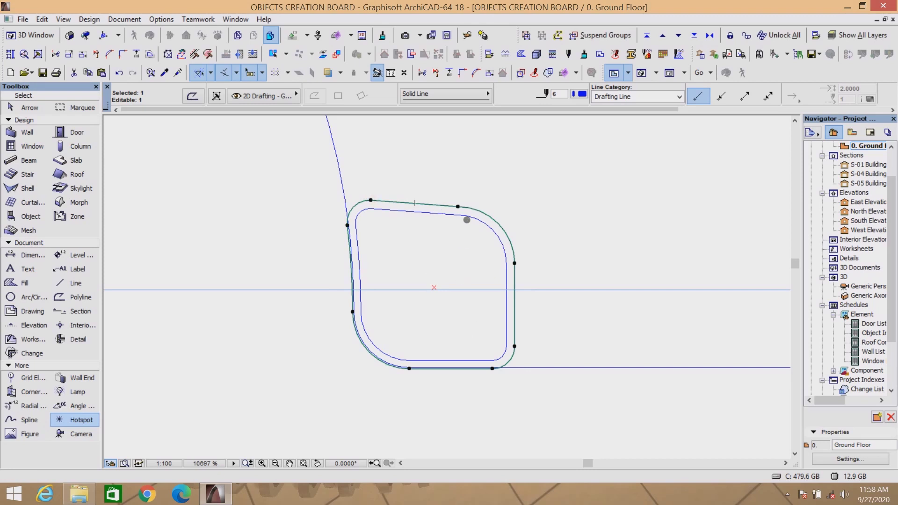
{"action": "key", "text": "Escape"}
Step: Copy the inner rounded outline together with its centre hotspot to the empty space left of the tray outline
{"action": "left_click", "coordinate": [457, 215], "text": "shift"}
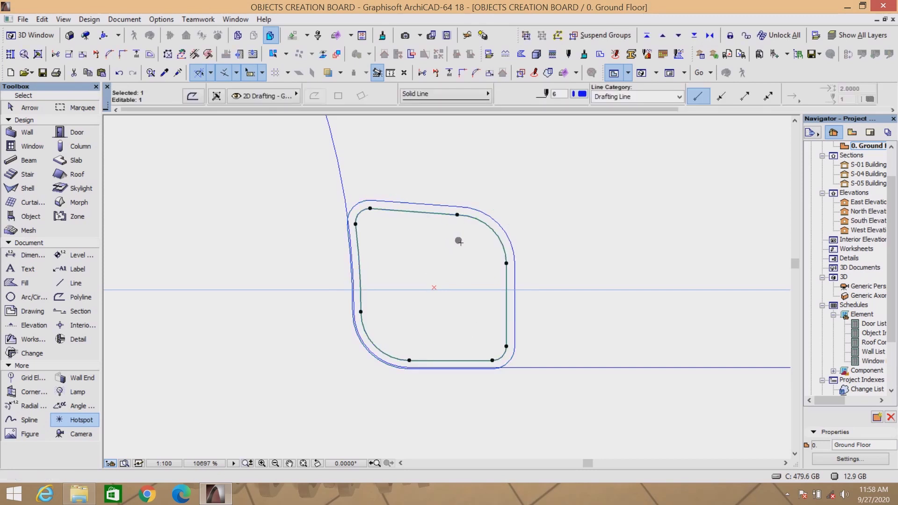
{"action": "scroll", "coordinate": [435, 292], "scroll_direction": "up", "scroll_amount": 2}
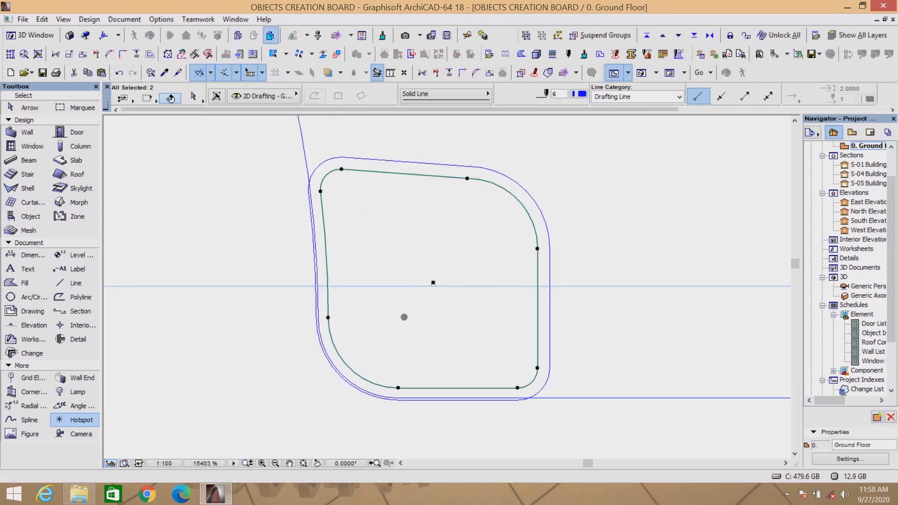
{"action": "key", "text": "ctrl+shift+d"}
{"action": "left_click", "coordinate": [433, 283]}
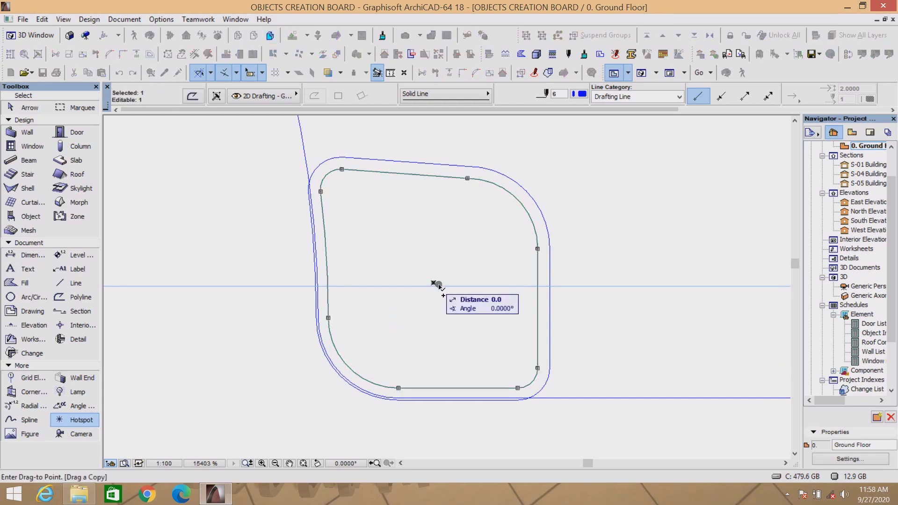
{"action": "scroll", "coordinate": [433, 286], "scroll_direction": "down", "scroll_amount": 3}
{"action": "left_click", "coordinate": [274, 286]}
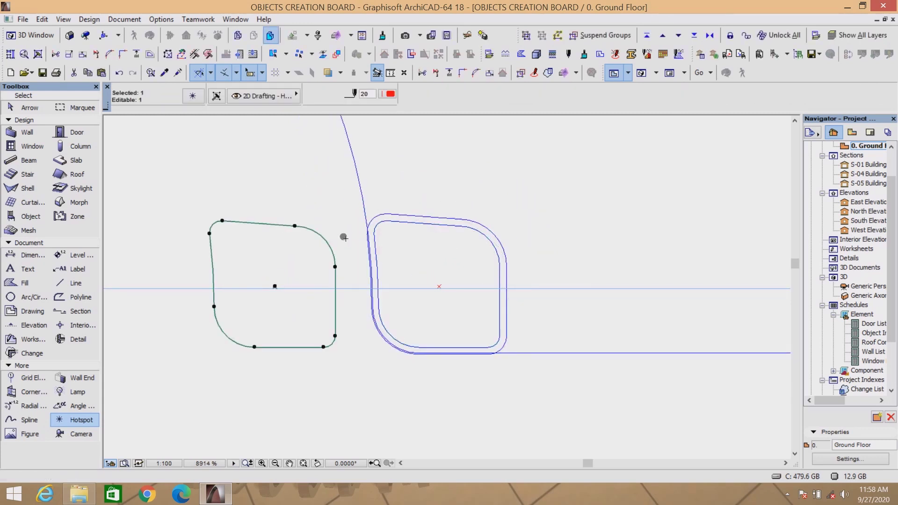
{"action": "key", "text": "Escape"}
Step: Delete the original inner rounded outline at the tray corner, keeping the offset outline
{"action": "scroll", "coordinate": [311, 292], "scroll_direction": "up", "scroll_amount": 3}
{"action": "left_click", "coordinate": [418, 192], "text": "shift"}
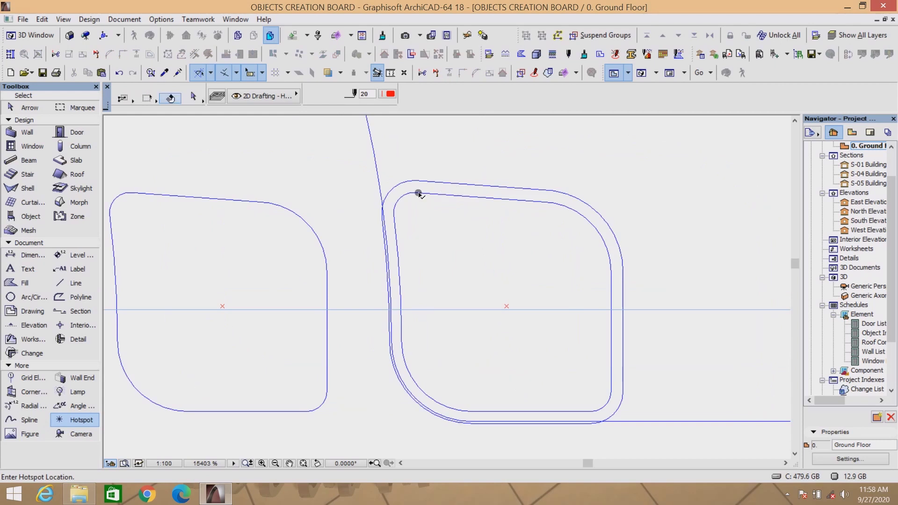
{"action": "key", "text": "Delete"}
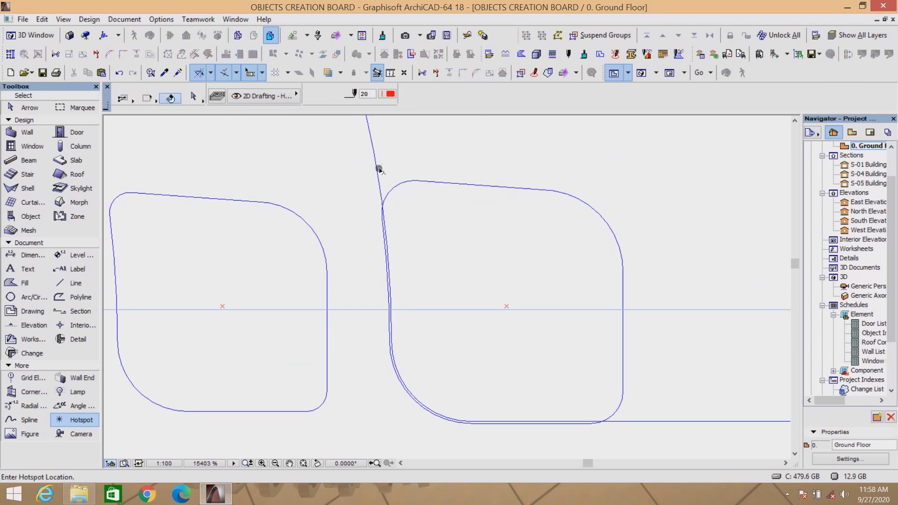
Step: Hide the layer "line 1" that holds the large tray outline
{"action": "left_click", "coordinate": [376, 178], "text": "shift"}
{"action": "scroll", "coordinate": [380, 178], "scroll_direction": "down", "scroll_amount": 2}
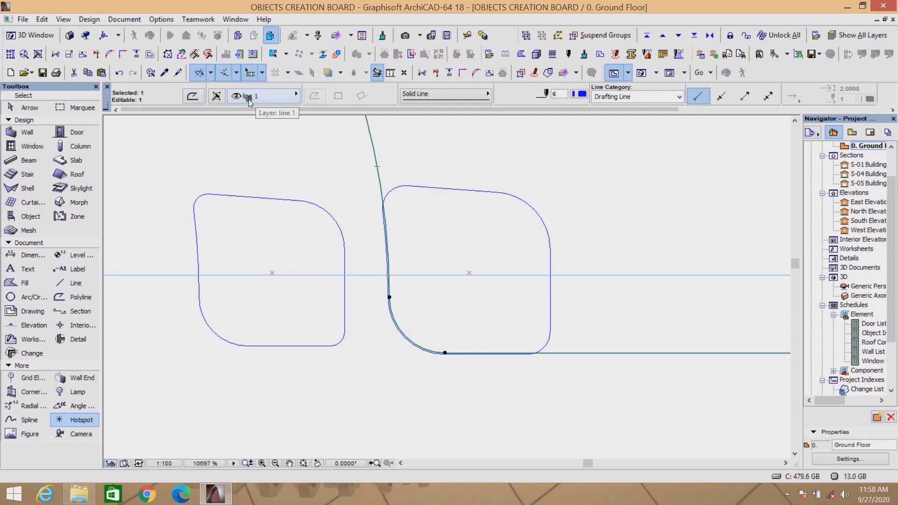
{"action": "left_click", "coordinate": [816, 36]}
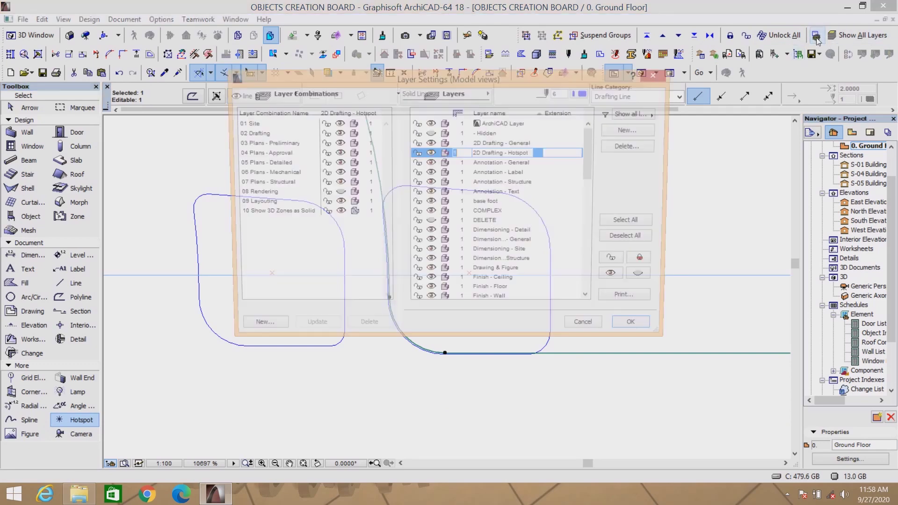
{"action": "left_click_drag", "start_coordinate": [601, 155], "coordinate": [573, 200]}
{"action": "left_click", "coordinate": [429, 242]}
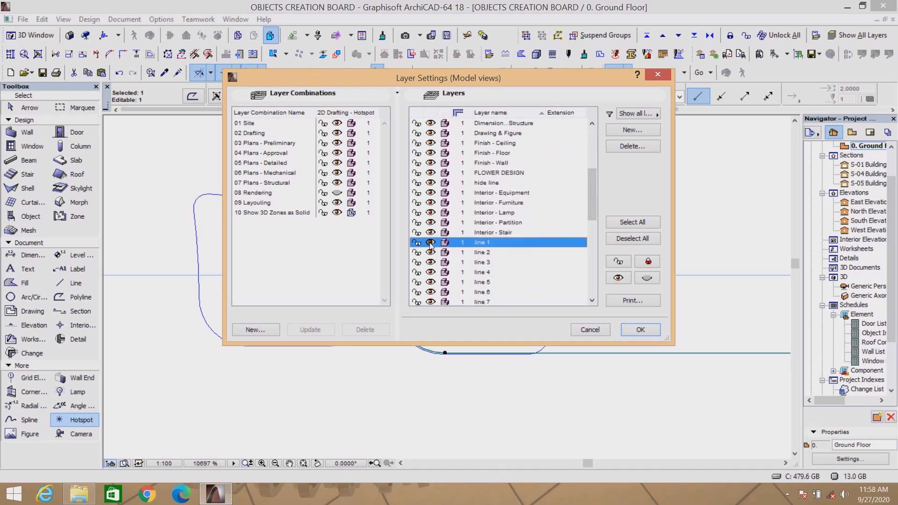
{"action": "left_click", "coordinate": [640, 330]}
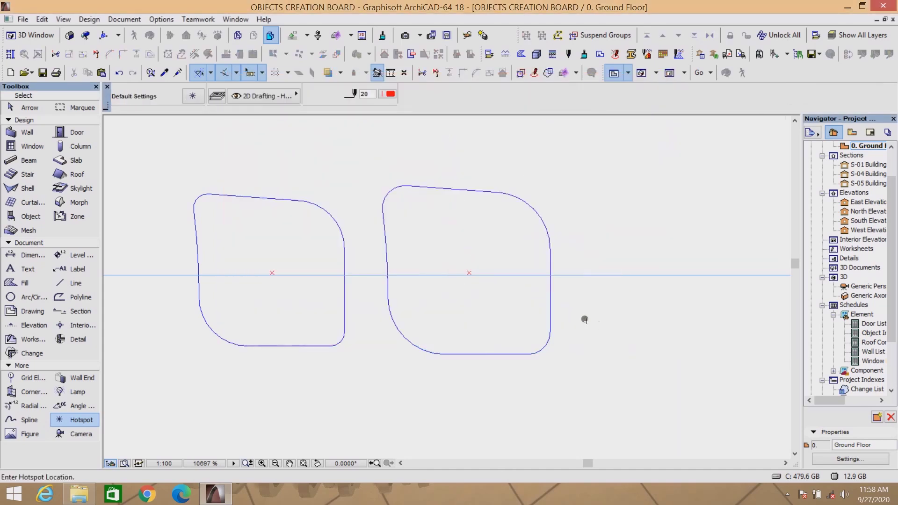
Step: Trace both rounded outlines with the Magic Wand to create a flat morph in each
{"action": "scroll", "coordinate": [508, 301], "scroll_direction": "up", "scroll_amount": 3}
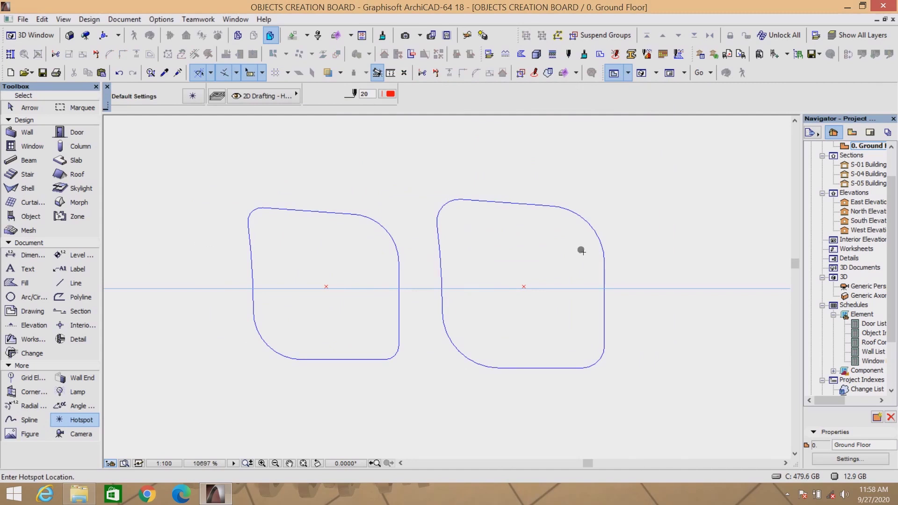
{"action": "left_click", "coordinate": [74, 202]}
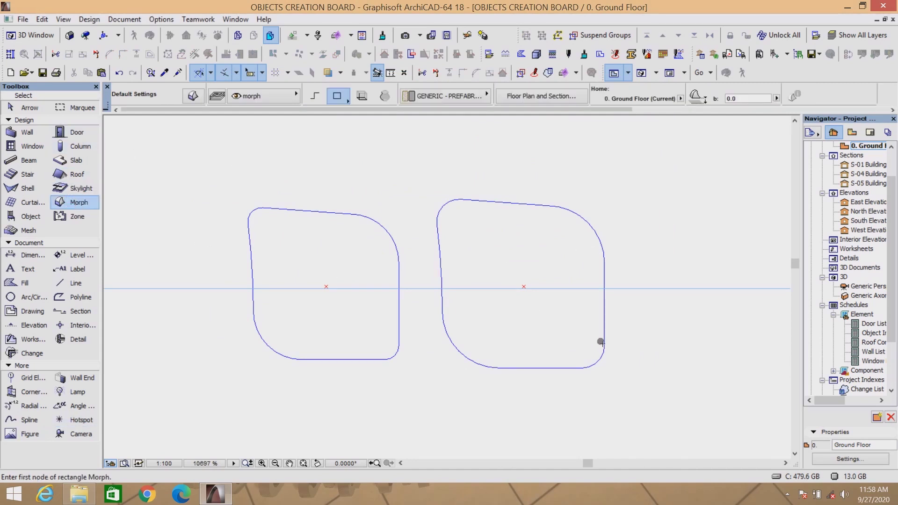
{"action": "key", "text": "space"}
{"action": "left_click", "coordinate": [585, 349]}
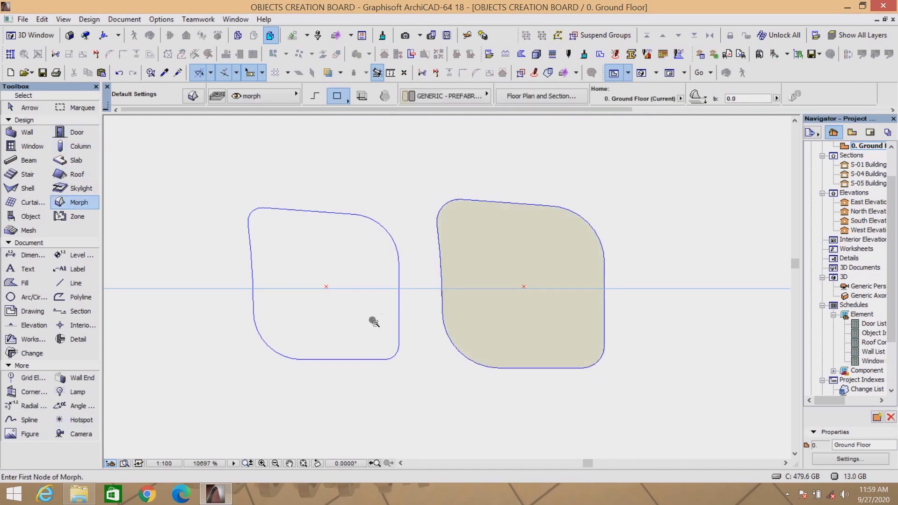
{"action": "left_click", "coordinate": [374, 326]}
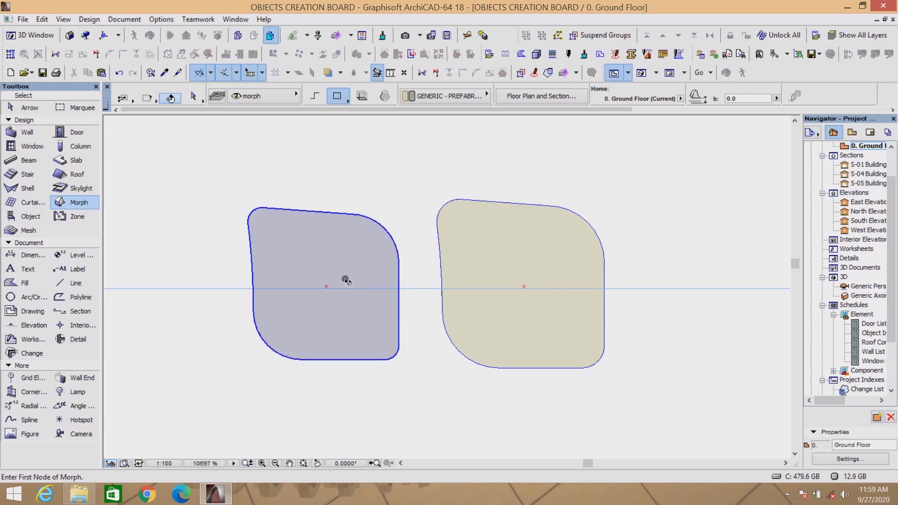
Step: Move the smaller morph from its centre hotspot onto the centre hotspot of the larger rounded morph
{"action": "left_click", "coordinate": [323, 297], "text": "shift"}
{"action": "scroll", "coordinate": [322, 297], "scroll_direction": "up", "scroll_amount": 3}
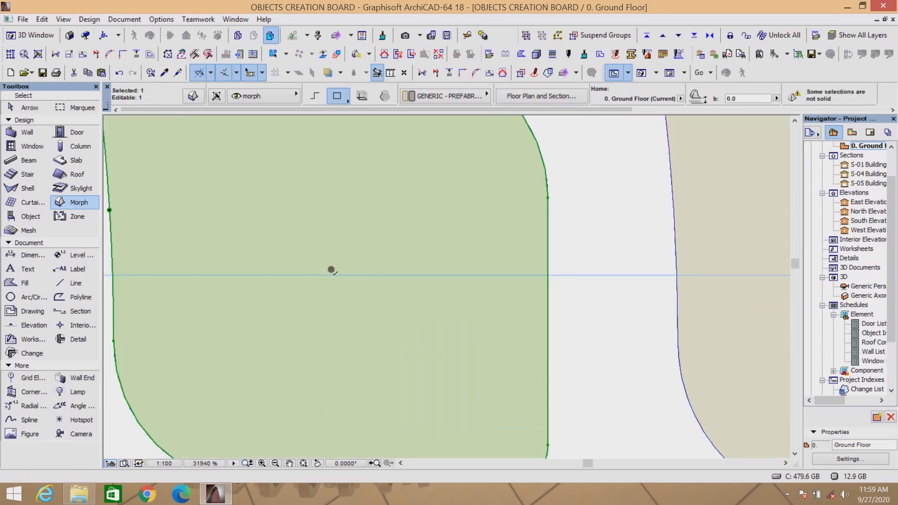
{"action": "key", "text": "ctrl+d"}
{"action": "left_click", "coordinate": [331, 270]}
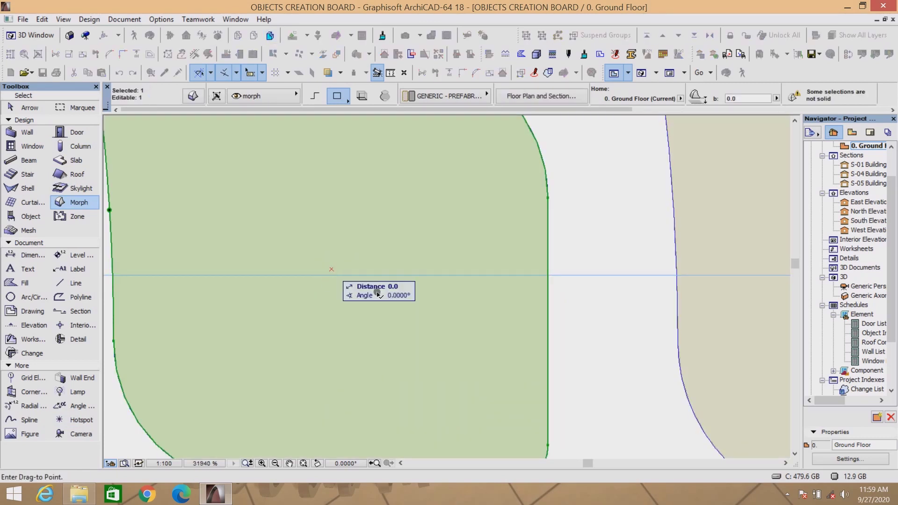
{"action": "scroll", "coordinate": [328, 273], "scroll_direction": "down", "scroll_amount": 3}
{"action": "scroll", "coordinate": [579, 283], "scroll_direction": "up", "scroll_amount": 3}
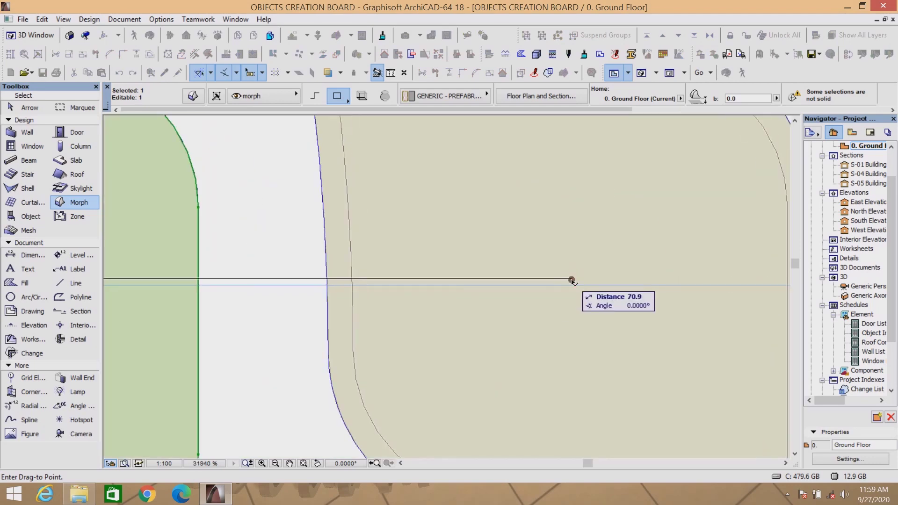
{"action": "left_click", "coordinate": [569, 281]}
{"action": "scroll", "coordinate": [545, 276], "scroll_direction": "down", "scroll_amount": 3}
{"action": "scroll", "coordinate": [624, 301], "scroll_direction": "up", "scroll_amount": 2}
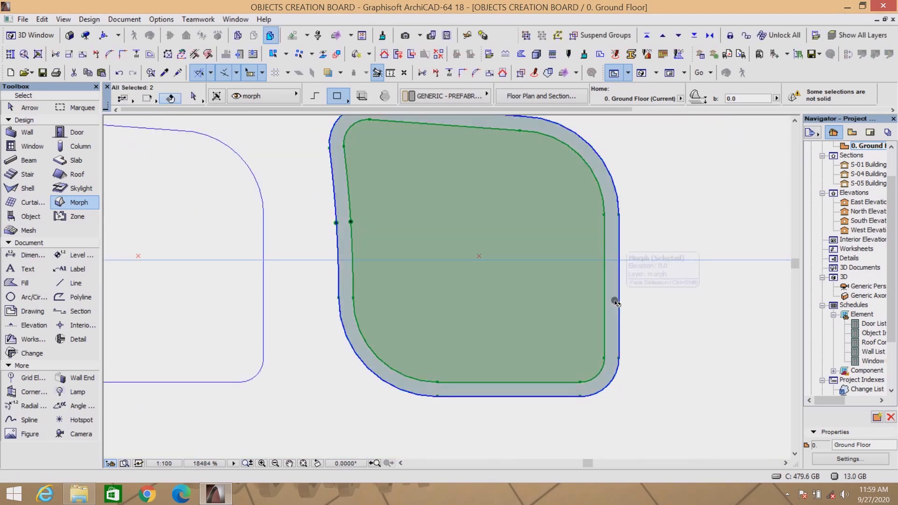
Step: Select the inner and outer rounded morphs and show only them in 3D
{"action": "left_click", "coordinate": [619, 300], "text": "shift"}
{"action": "right_click", "coordinate": [651, 163]}
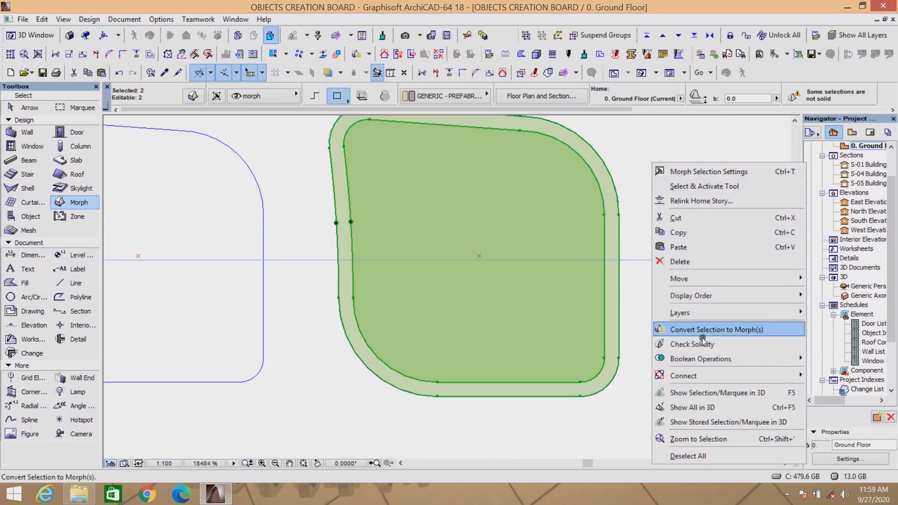
{"action": "left_click", "coordinate": [704, 393]}
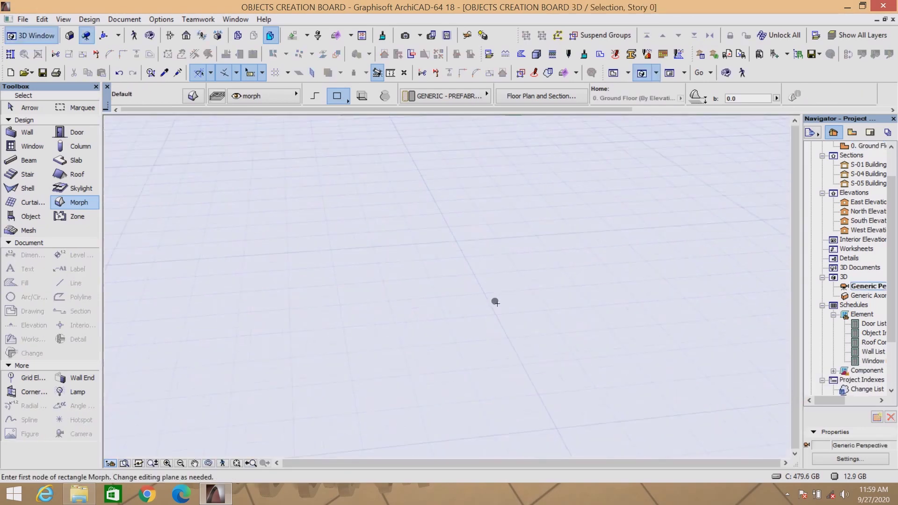
{"action": "scroll", "coordinate": [441, 358], "scroll_direction": "up", "scroll_amount": 2}
{"action": "scroll", "coordinate": [441, 359], "scroll_direction": "up", "scroll_amount": 5}
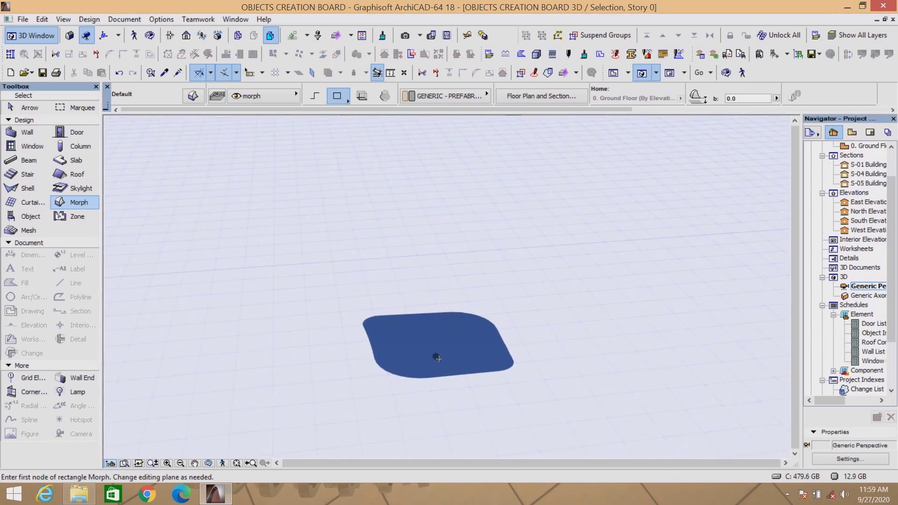
Step: Extrude the inner rounded morph upward by a distance of 647
{"action": "left_click", "coordinate": [440, 359], "text": "shift"}
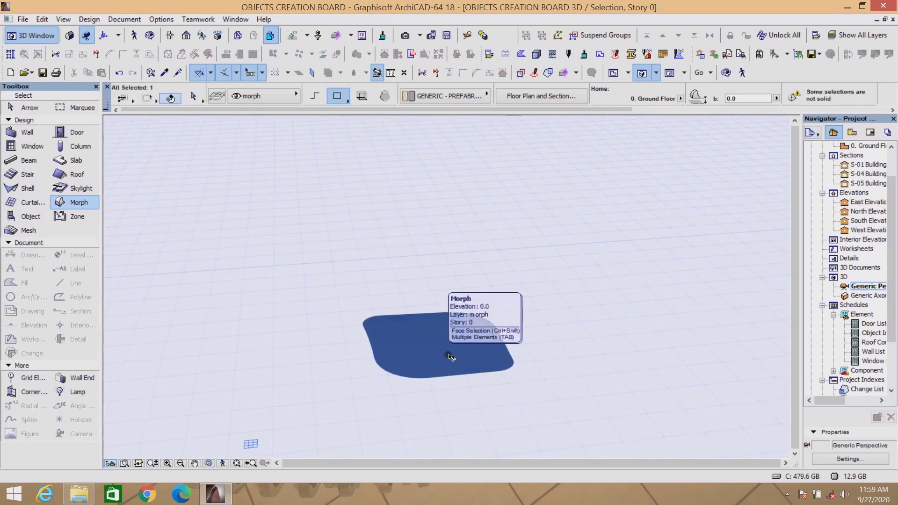
{"action": "left_click", "coordinate": [509, 362]}
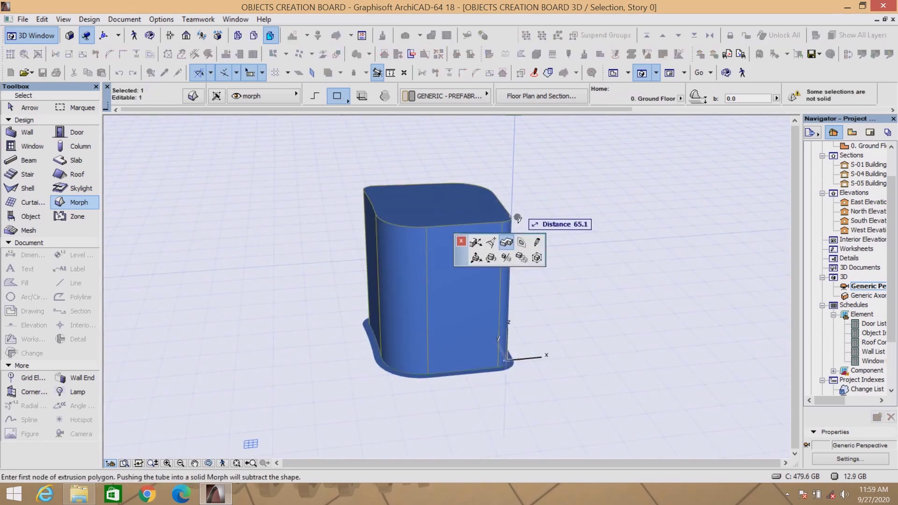
{"action": "type", "text": "647"}
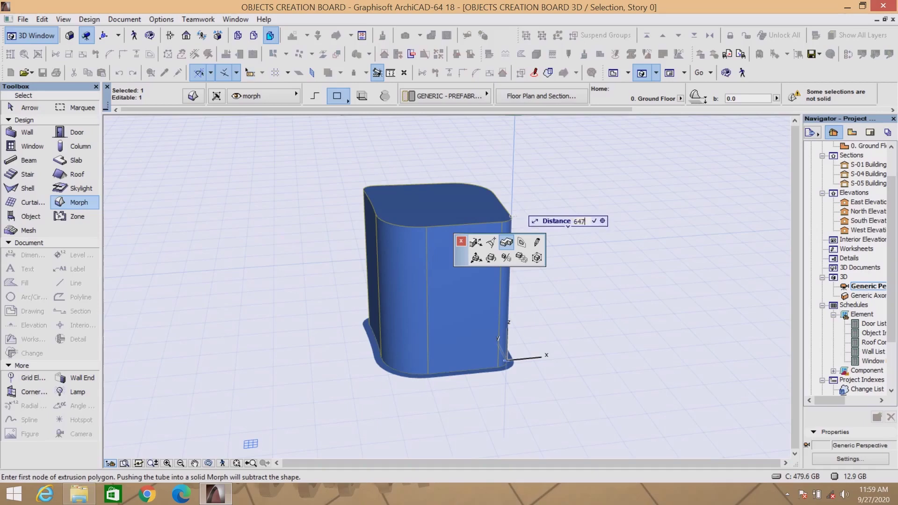
{"action": "key", "text": "Return"}
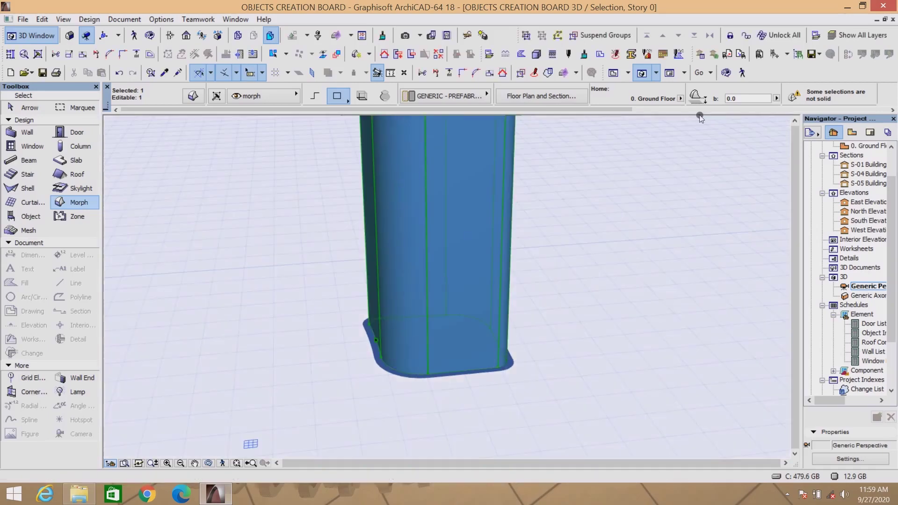
{"action": "scroll", "coordinate": [523, 335], "scroll_direction": "down", "scroll_amount": 5}
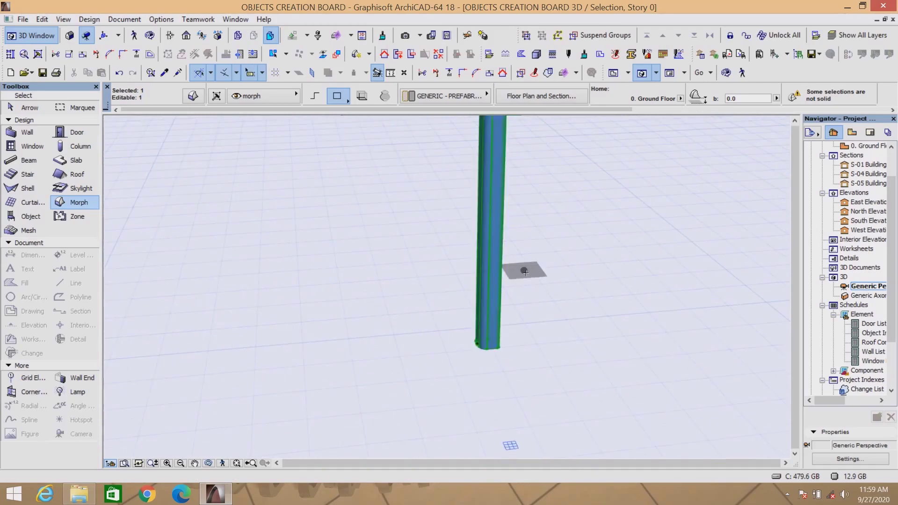
{"action": "key", "text": "Escape"}
Step: Extrude the outer rounded morph upward to the same 647 height as the inner one
{"action": "scroll", "coordinate": [486, 351], "scroll_direction": "up", "scroll_amount": 5}
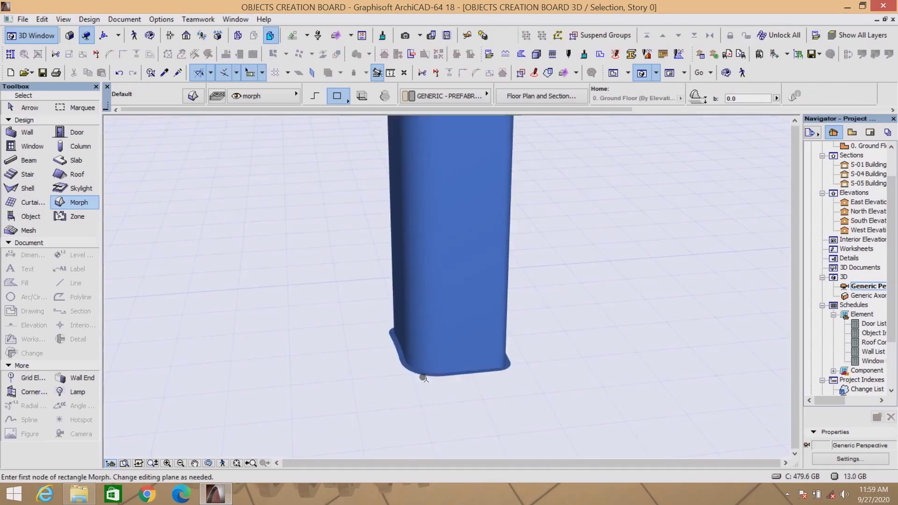
{"action": "left_click", "coordinate": [422, 377]}
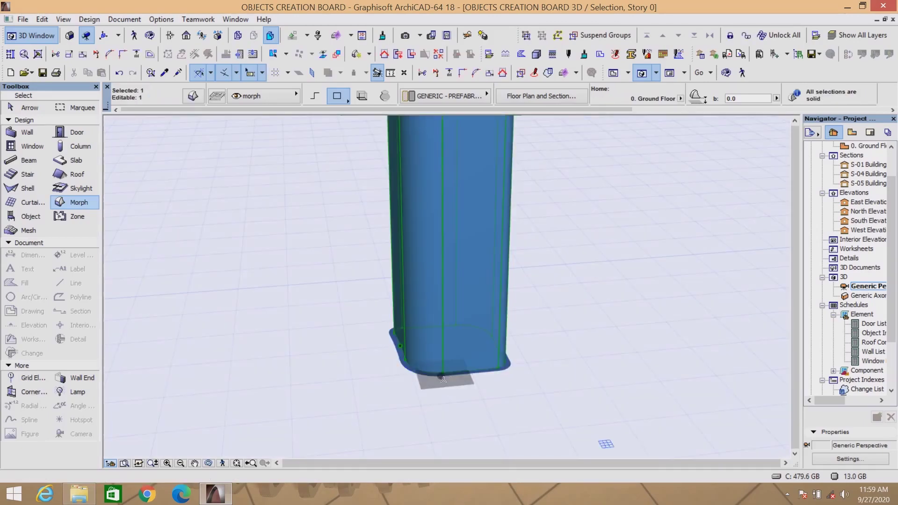
{"action": "key", "text": "Escape"}
{"action": "left_click", "coordinate": [423, 376], "text": "shift"}
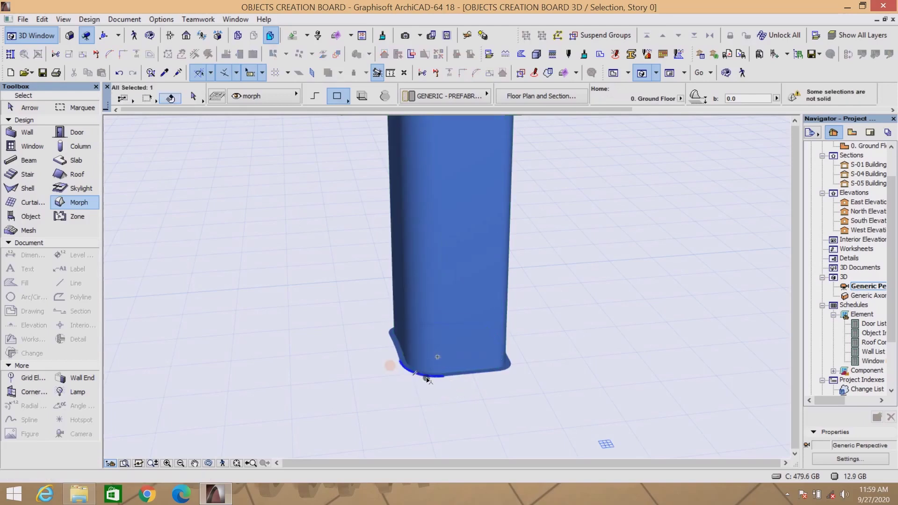
{"action": "left_click", "coordinate": [442, 379]}
{"action": "left_click", "coordinate": [526, 302]}
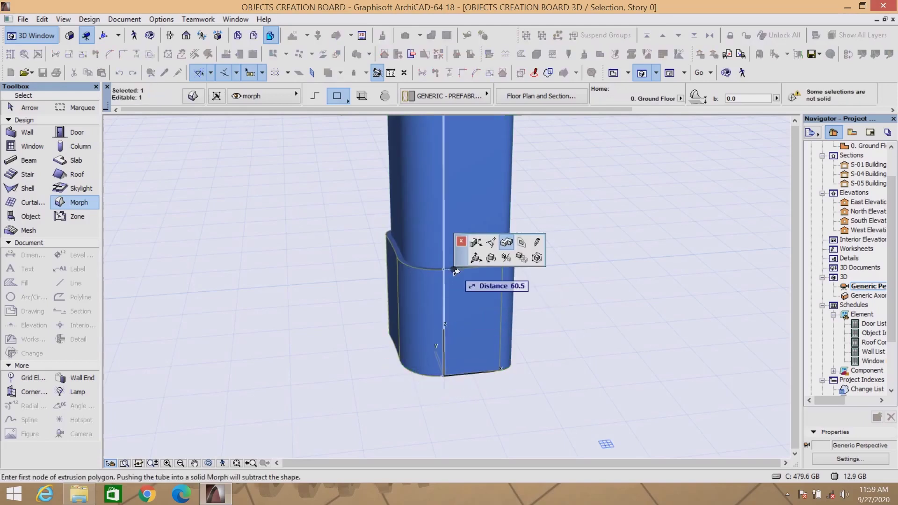
{"action": "type", "text": "647"}
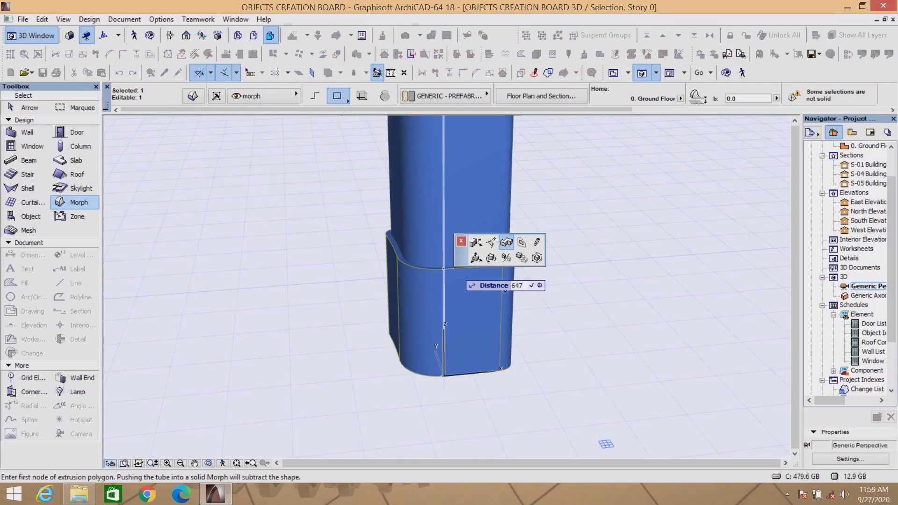
{"action": "key", "text": "Return"}
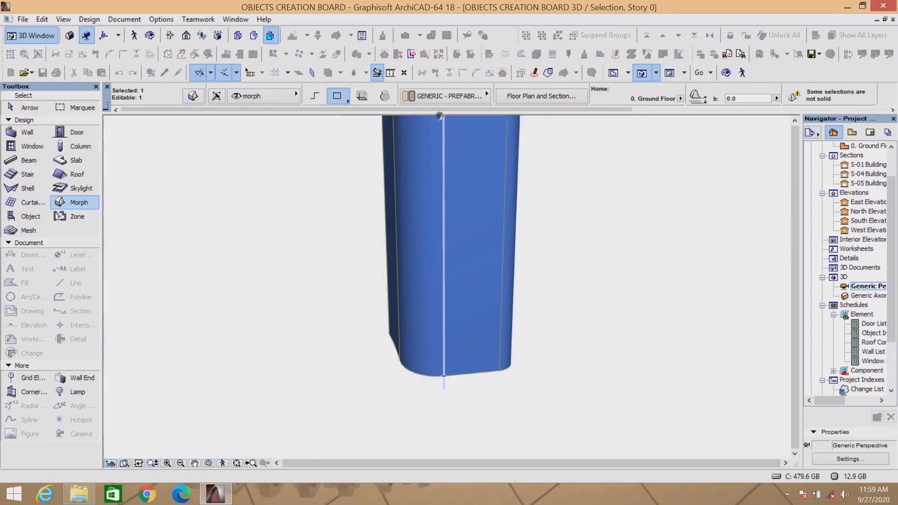
{"action": "key", "text": "Escape"}
Step: Subtract the inner morph from the outer one with a Boolean operation to hollow out the post
{"action": "scroll", "coordinate": [515, 307], "scroll_direction": "down", "scroll_amount": 6}
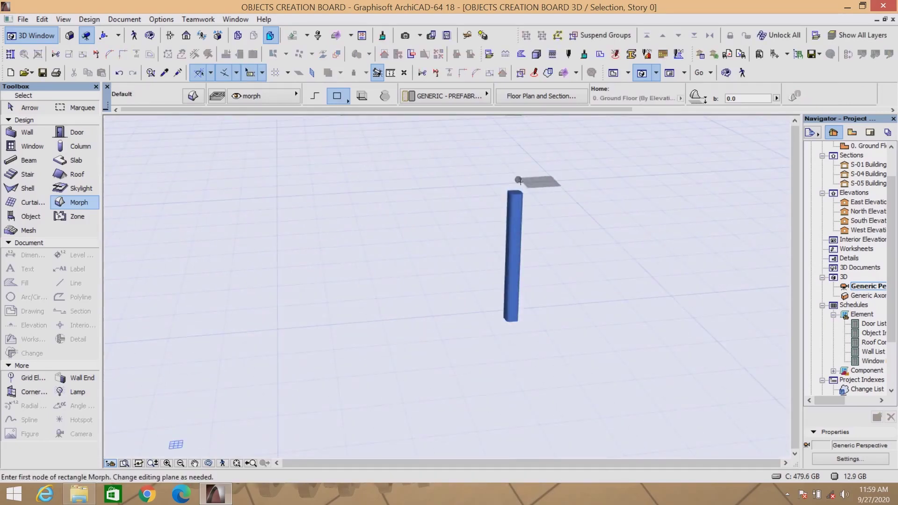
{"action": "scroll", "coordinate": [516, 183], "scroll_direction": "up", "scroll_amount": 5}
{"action": "scroll", "coordinate": [518, 201], "scroll_direction": "up", "scroll_amount": 3}
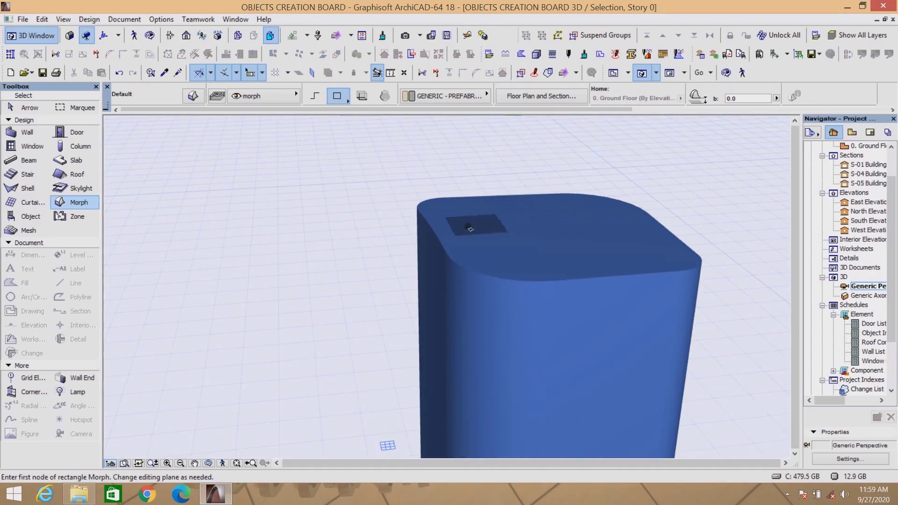
{"action": "left_click", "coordinate": [461, 224], "text": "shift"}
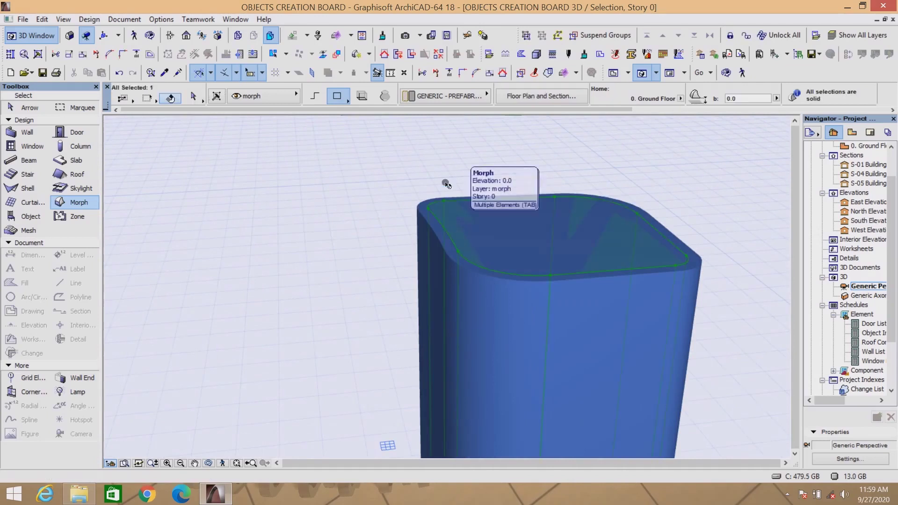
{"action": "right_click", "coordinate": [430, 156]}
{"action": "mouse_move", "coordinate": [463, 292]}
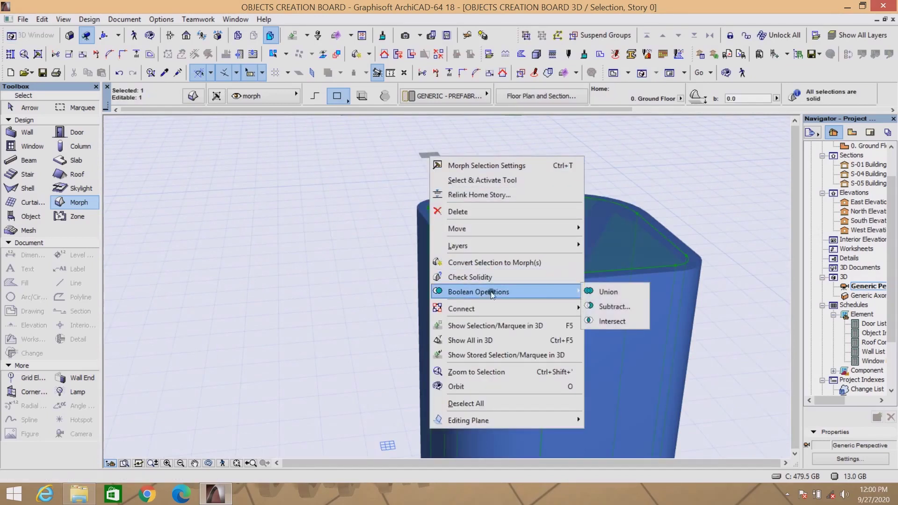
{"action": "left_click", "coordinate": [611, 305]}
{"action": "left_click", "coordinate": [593, 309]}
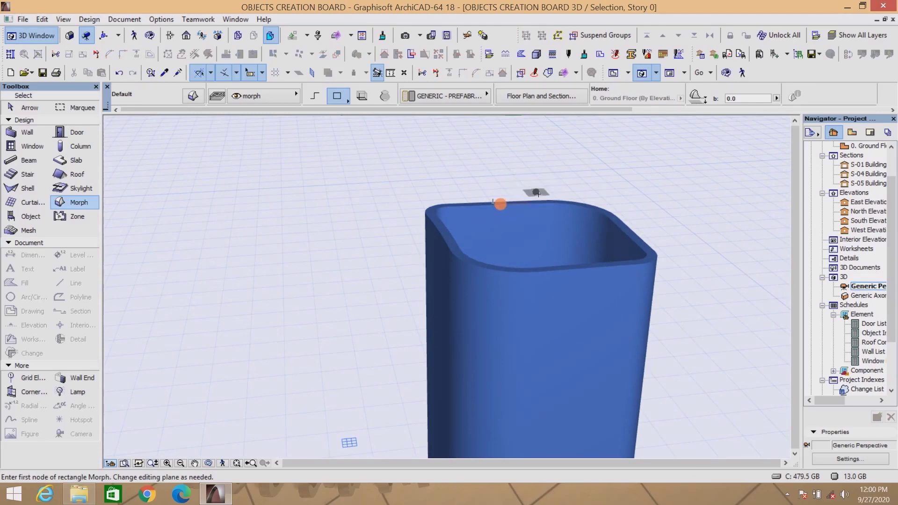
Step: Check the hollow post in 3D and return to the floor plan at the rounded corner pieces
{"action": "scroll", "coordinate": [501, 220], "scroll_direction": "down", "scroll_amount": 10}
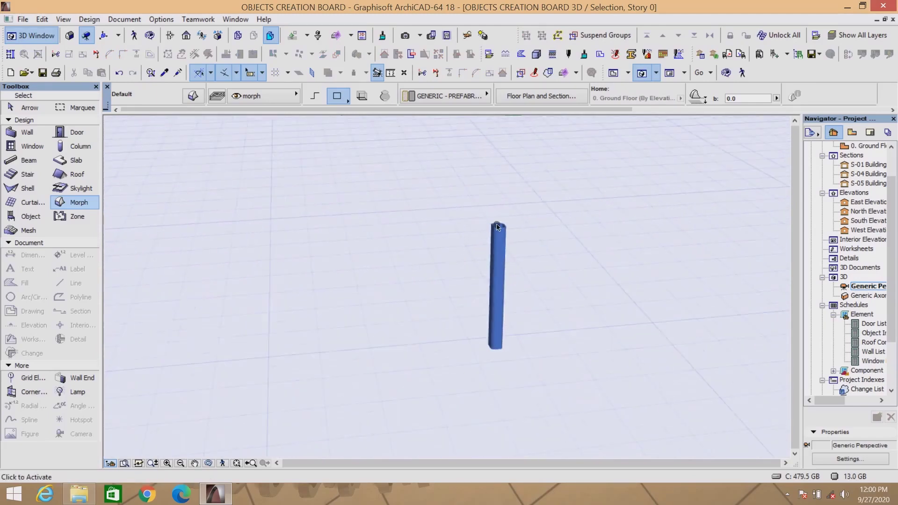
{"action": "scroll", "coordinate": [496, 225], "scroll_direction": "up", "scroll_amount": 4}
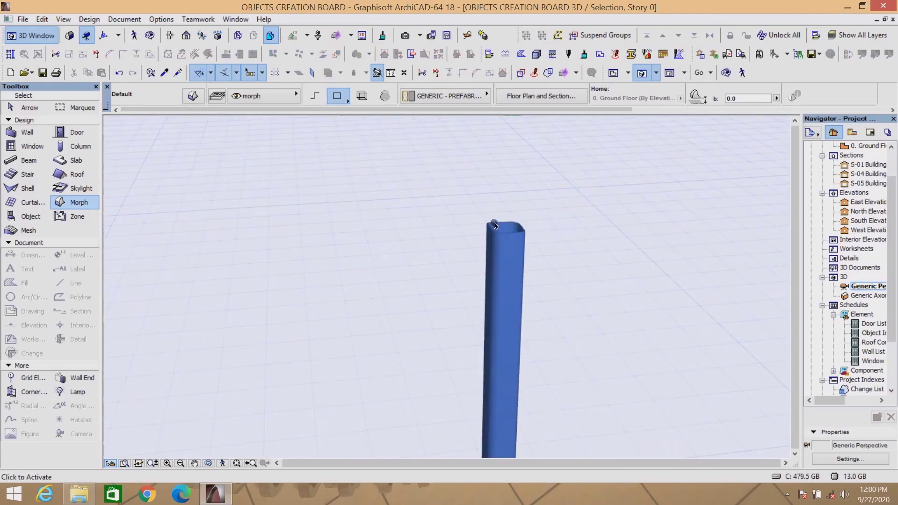
{"action": "left_click", "coordinate": [613, 73]}
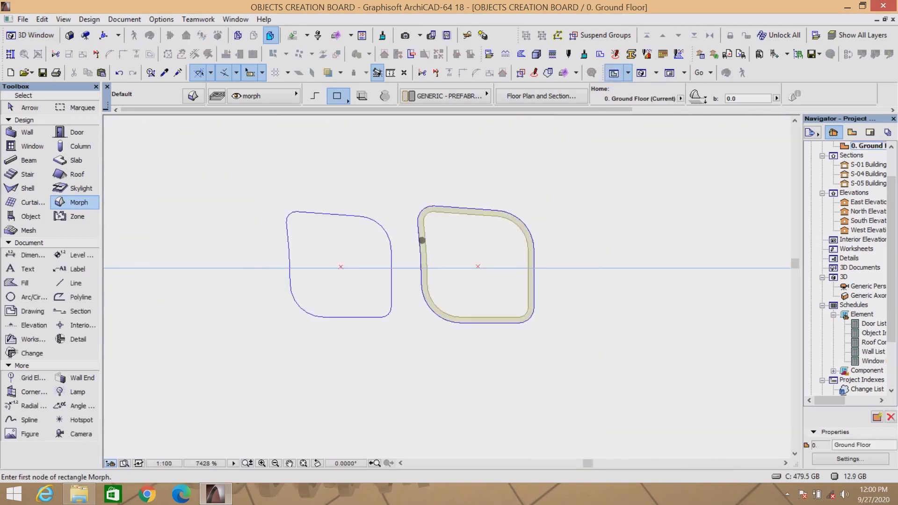
{"action": "scroll", "coordinate": [423, 242], "scroll_direction": "down", "scroll_amount": 5}
{"action": "scroll", "coordinate": [430, 246], "scroll_direction": "up", "scroll_amount": 4}
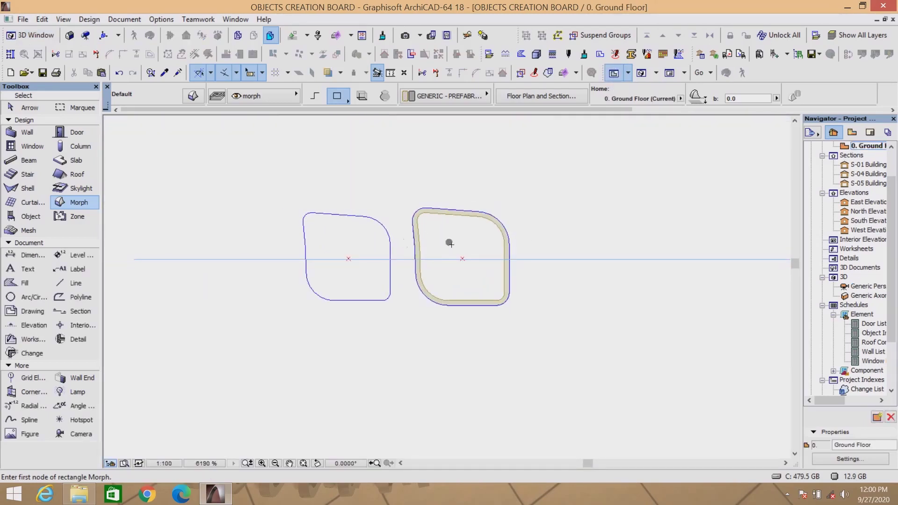
Step: Turn on the visibility of the line 1 layer to bring back the tray outline
{"action": "scroll", "coordinate": [449, 243], "scroll_direction": "down", "scroll_amount": 2}
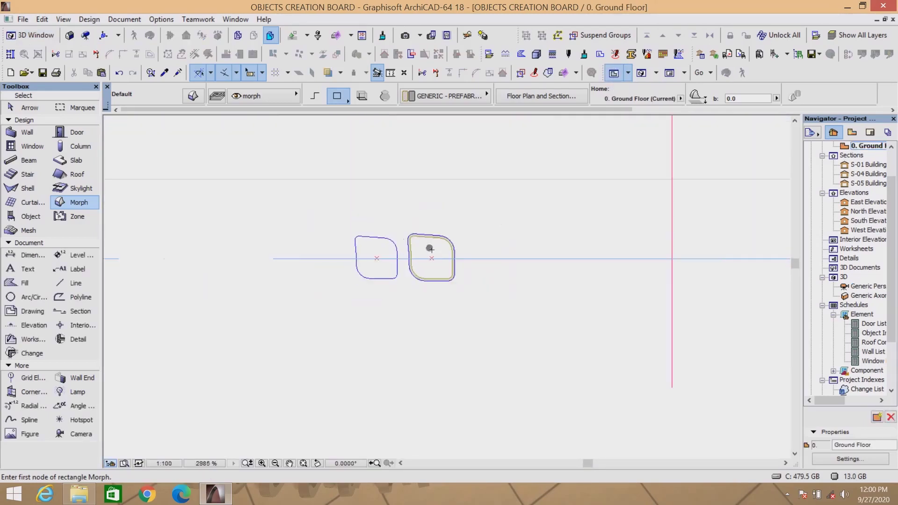
{"action": "left_click", "coordinate": [815, 37]}
{"action": "left_click", "coordinate": [591, 241]}
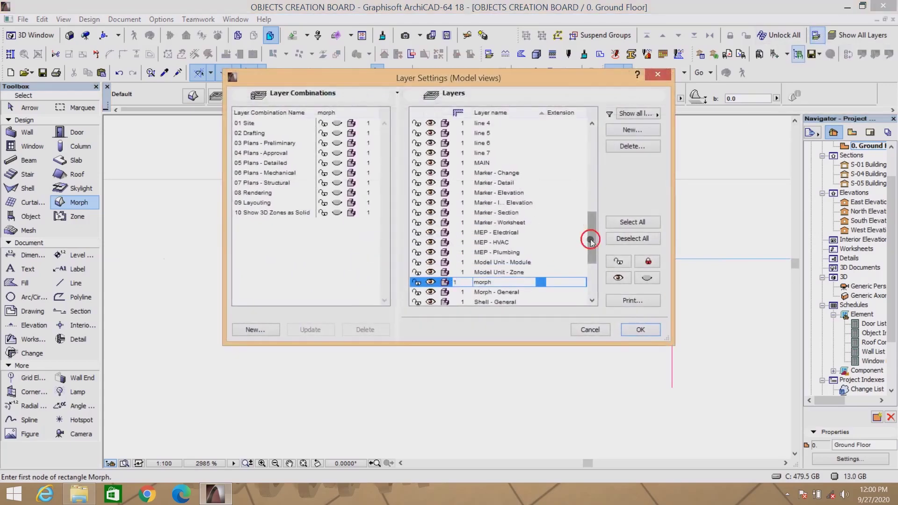
{"action": "left_click_drag", "start_coordinate": [590, 240], "coordinate": [590, 211]}
{"action": "left_click", "coordinate": [427, 194]}
{"action": "left_click", "coordinate": [631, 332]}
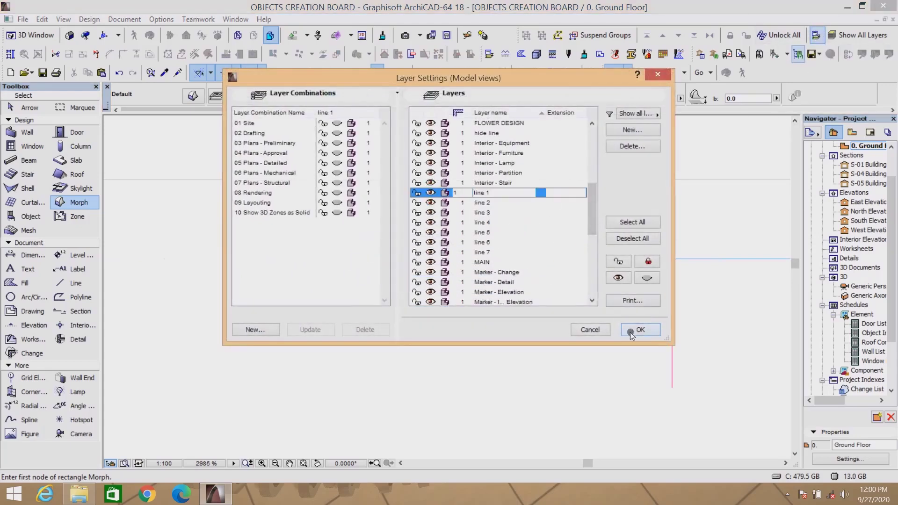
Step: Mirror a copy of the outer rounded corner polyline about the tray's vertical centre line
{"action": "scroll", "coordinate": [463, 285], "scroll_direction": "up", "scroll_amount": 3}
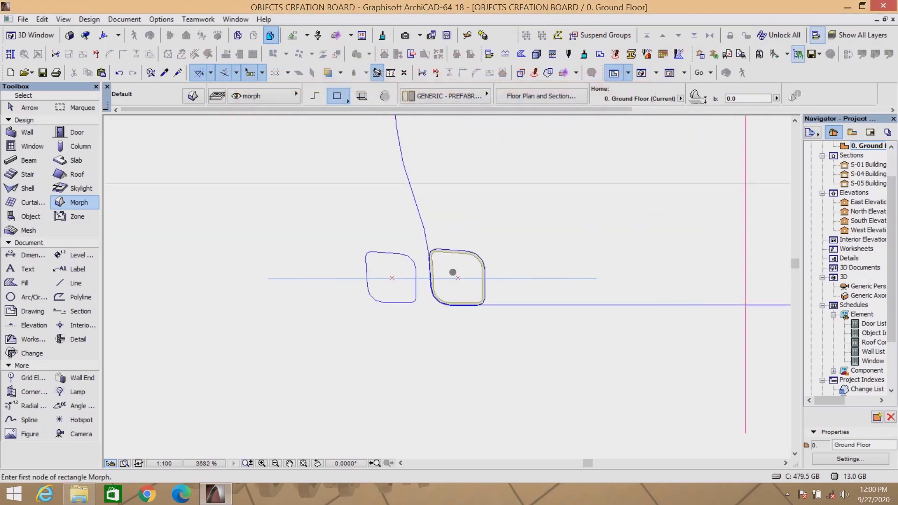
{"action": "scroll", "coordinate": [452, 271], "scroll_direction": "up", "scroll_amount": 7}
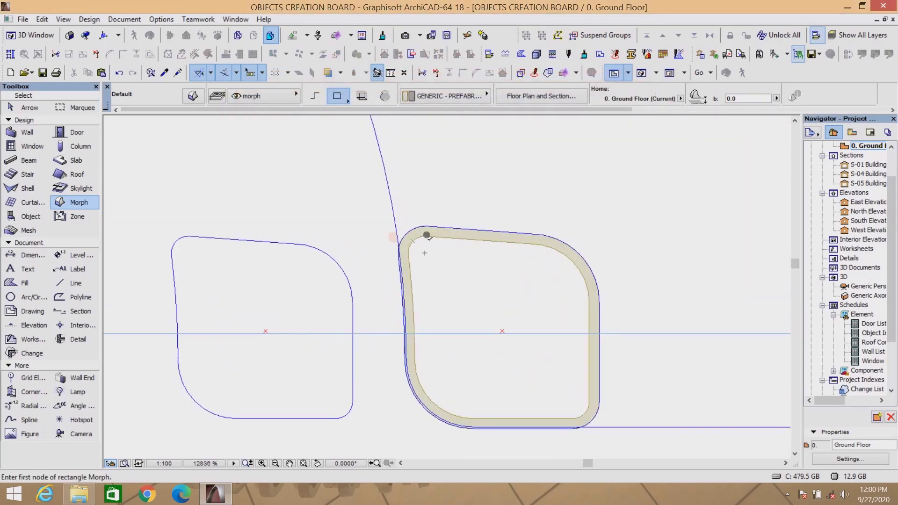
{"action": "scroll", "coordinate": [427, 233], "scroll_direction": "up", "scroll_amount": 4}
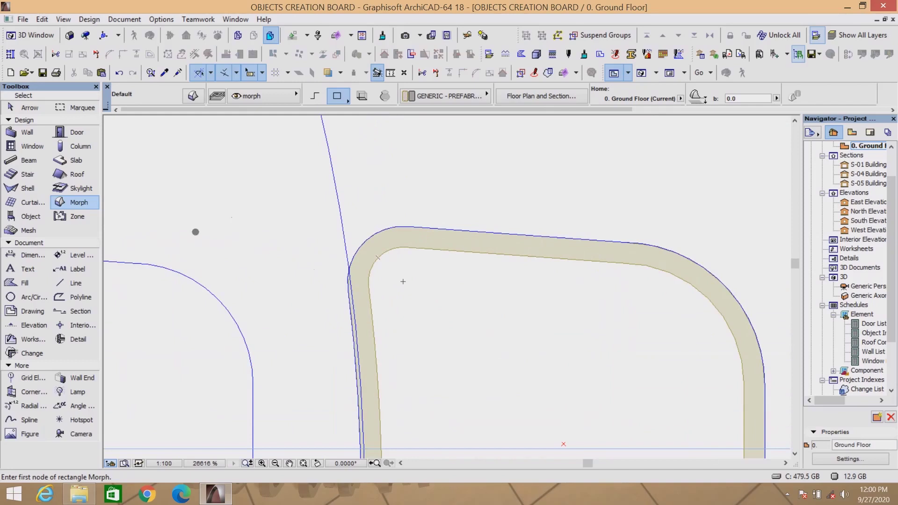
{"action": "left_click", "coordinate": [75, 298]}
{"action": "scroll", "coordinate": [422, 230], "scroll_direction": "up", "scroll_amount": 3}
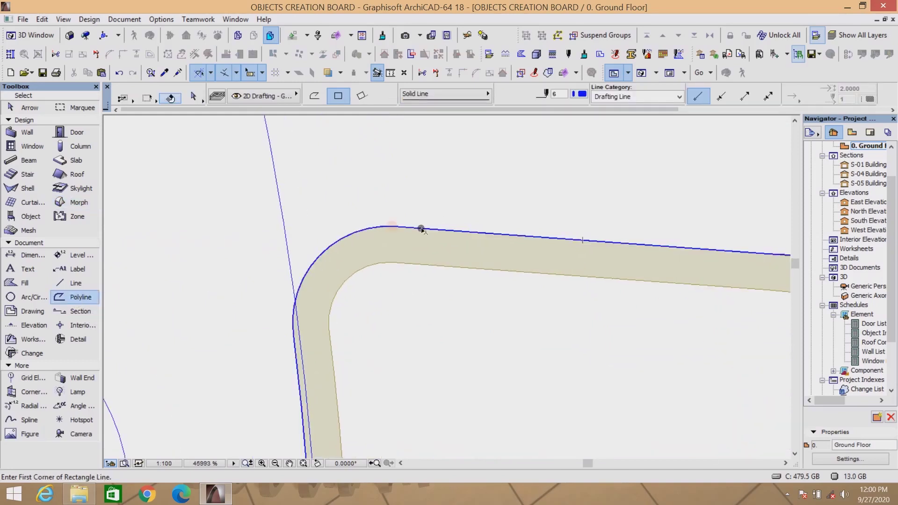
{"action": "left_click", "coordinate": [422, 230]}
{"action": "scroll", "coordinate": [343, 212], "scroll_direction": "down", "scroll_amount": 5}
{"action": "scroll", "coordinate": [327, 234], "scroll_direction": "down", "scroll_amount": 12}
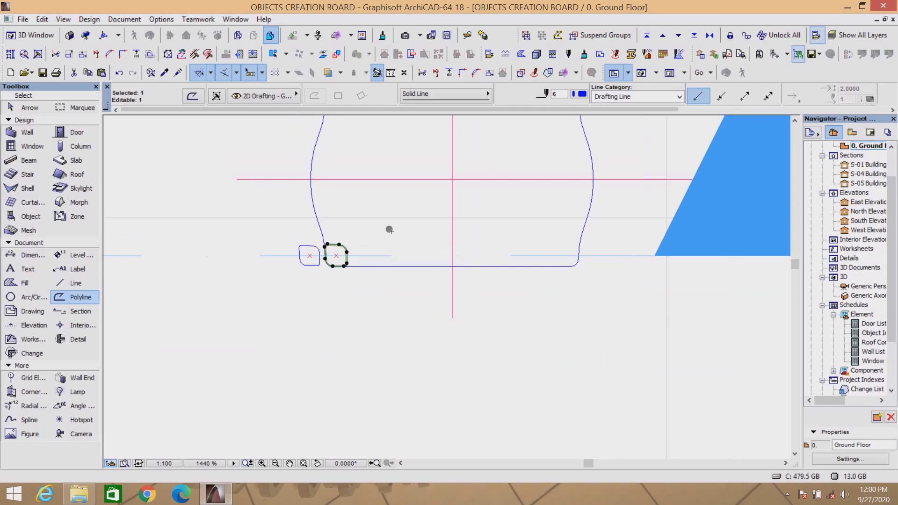
{"action": "key", "text": "ctrl+alt+m"}
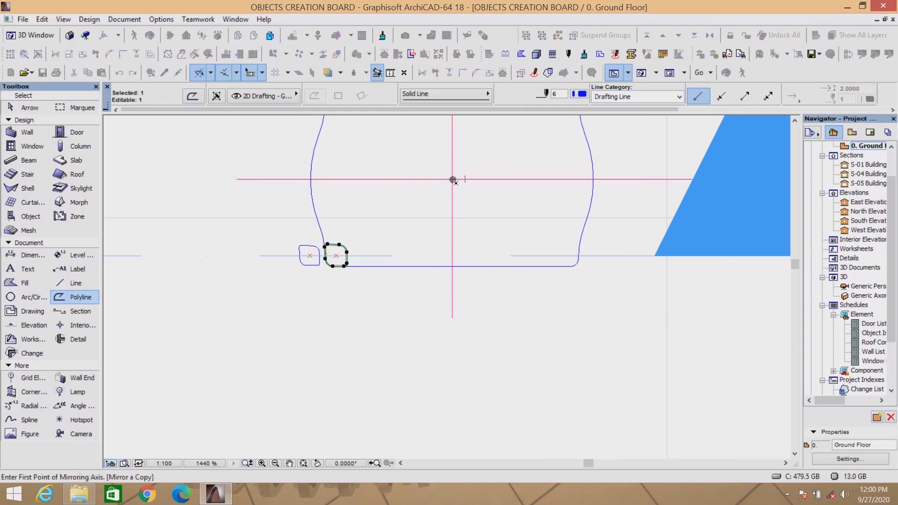
{"action": "left_click", "coordinate": [453, 179]}
{"action": "left_click", "coordinate": [470, 295]}
{"action": "scroll", "coordinate": [547, 261], "scroll_direction": "up", "scroll_amount": 4}
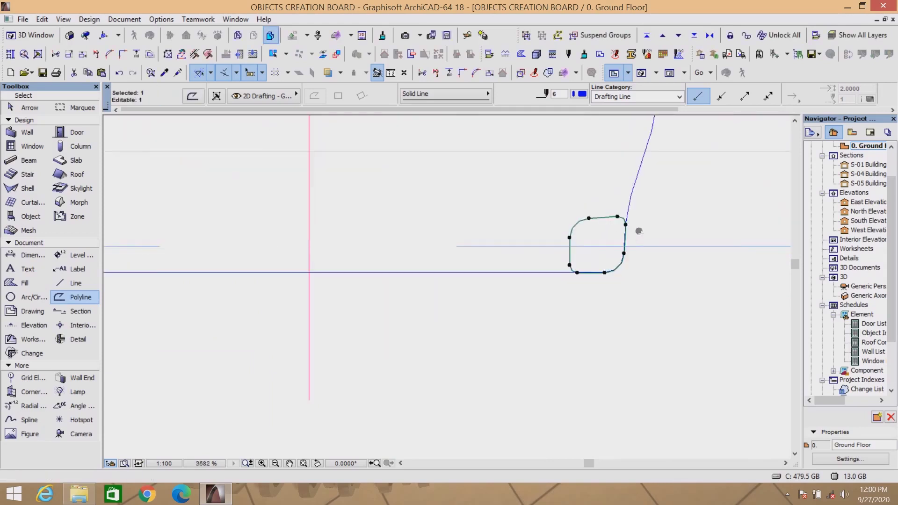
Step: Offset a copy of the mirrored corner outline inward by a distance of 3
{"action": "scroll", "coordinate": [639, 232], "scroll_direction": "up", "scroll_amount": 7}
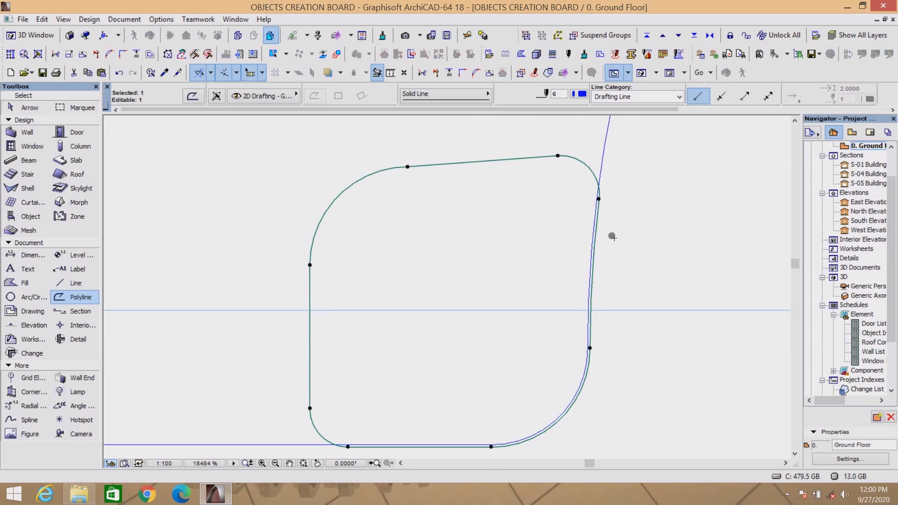
{"action": "scroll", "coordinate": [587, 234], "scroll_direction": "down", "scroll_amount": 1}
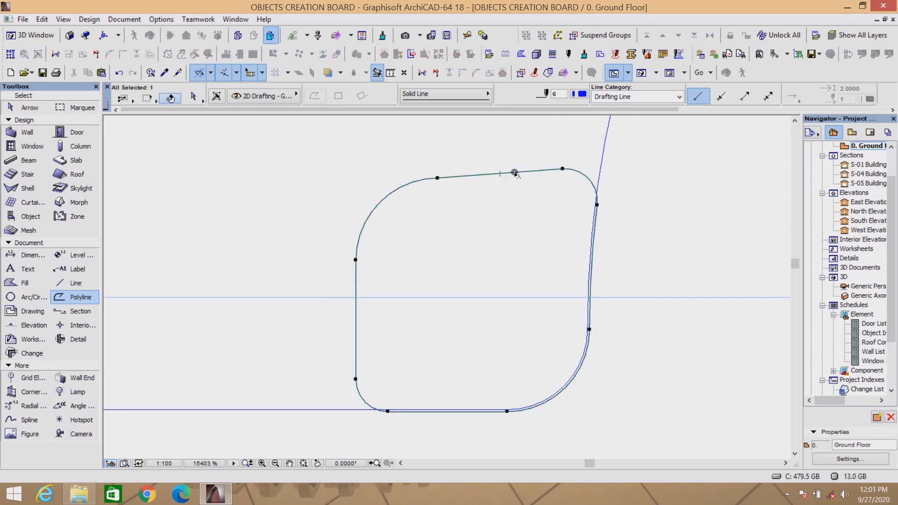
{"action": "key", "text": "ctrl+shift+d"}
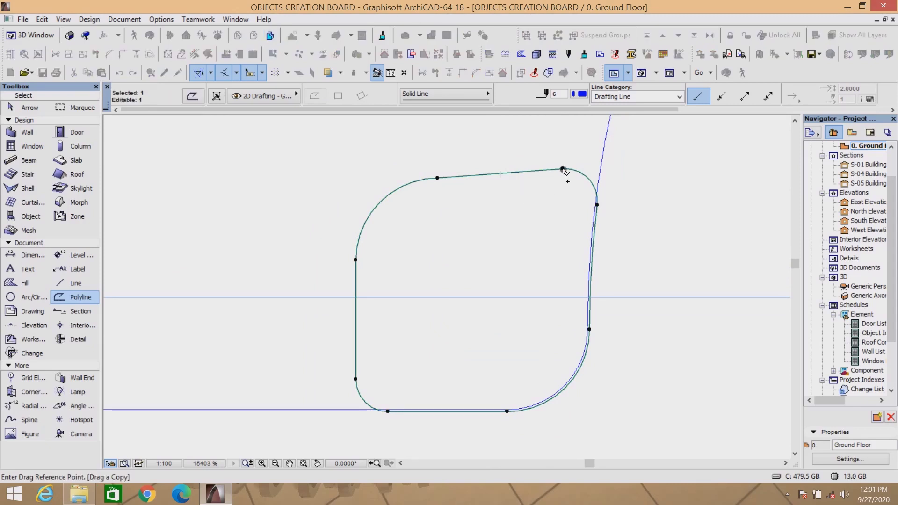
{"action": "left_click", "coordinate": [563, 169]}
{"action": "left_click", "coordinate": [535, 171]}
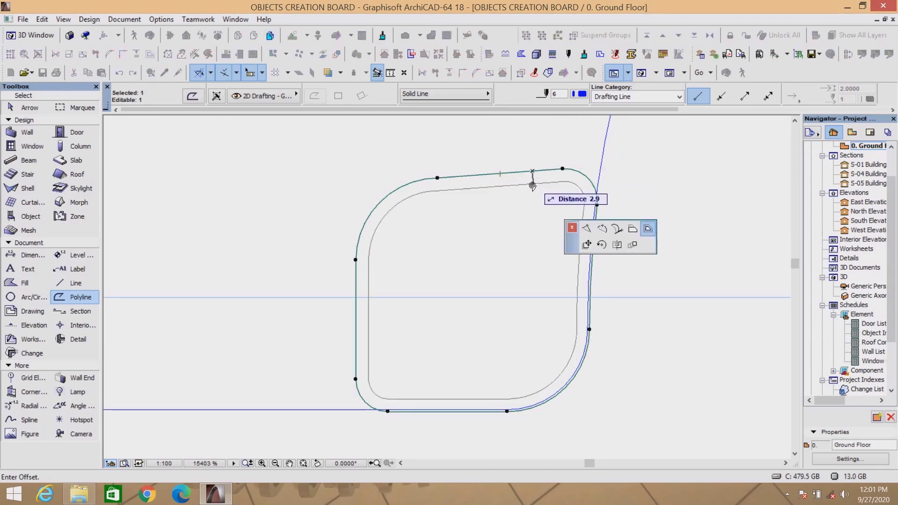
{"action": "type", "text": "3"}
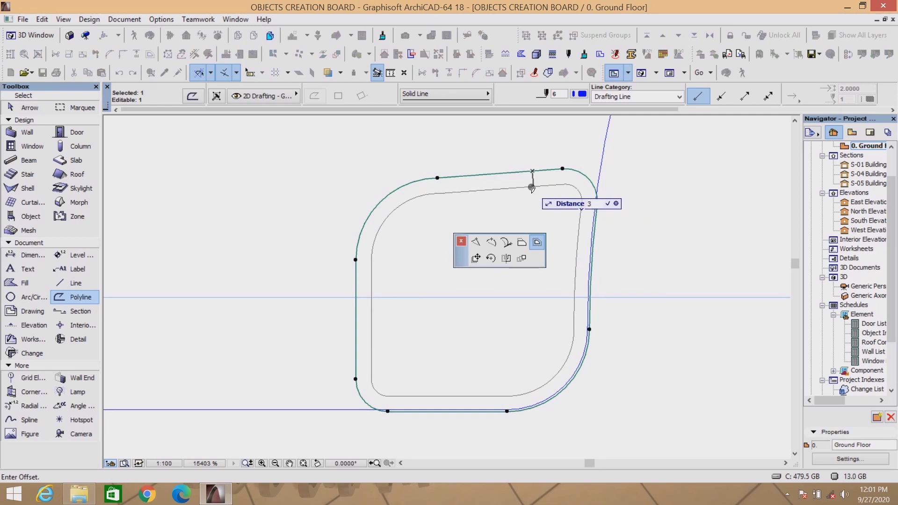
{"action": "key", "text": "Return"}
{"action": "key", "text": "Escape"}
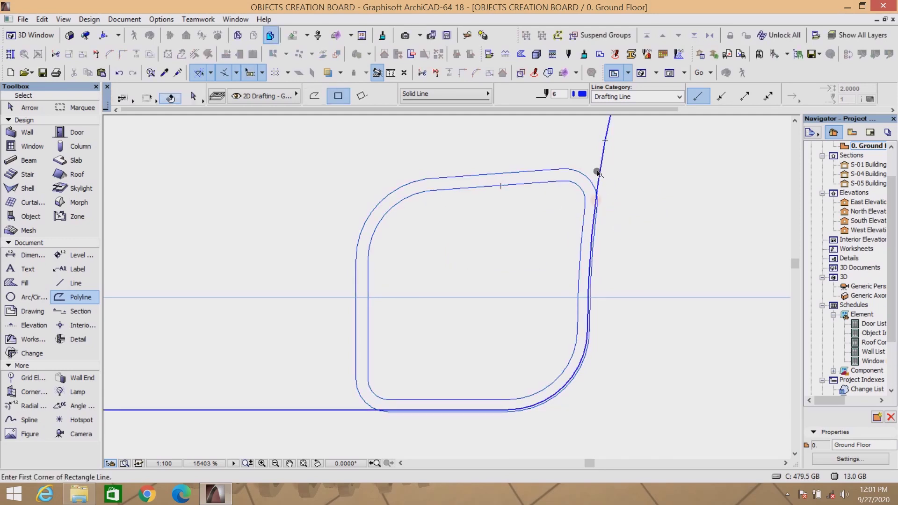
Step: Hide the line 1 layer to leave the mirrored corner outlines without the tray outline
{"action": "left_click", "coordinate": [815, 35]}
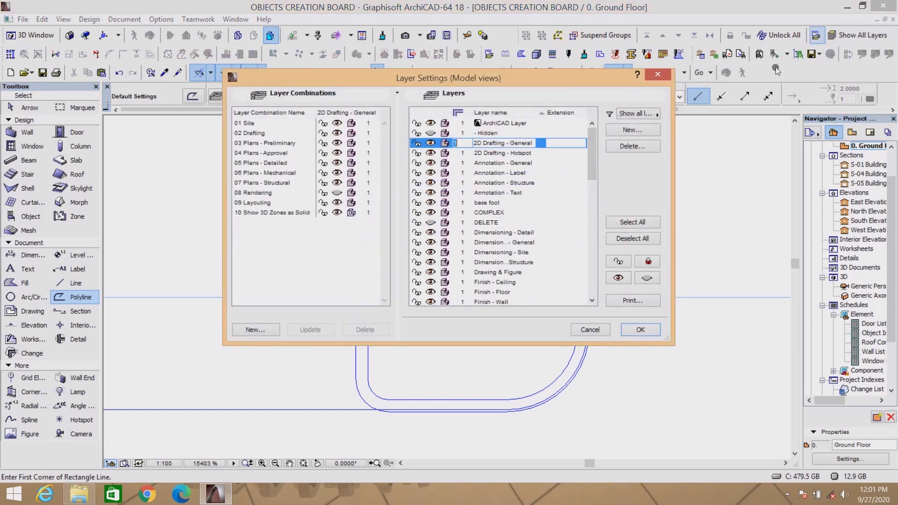
{"action": "scroll", "coordinate": [478, 234], "scroll_direction": "down", "scroll_amount": 5}
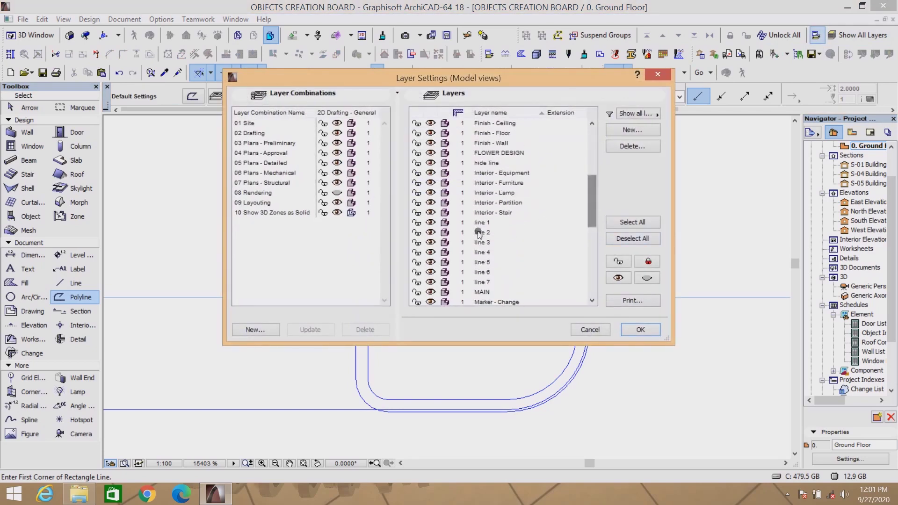
{"action": "left_click", "coordinate": [431, 223]}
{"action": "left_click", "coordinate": [639, 329]}
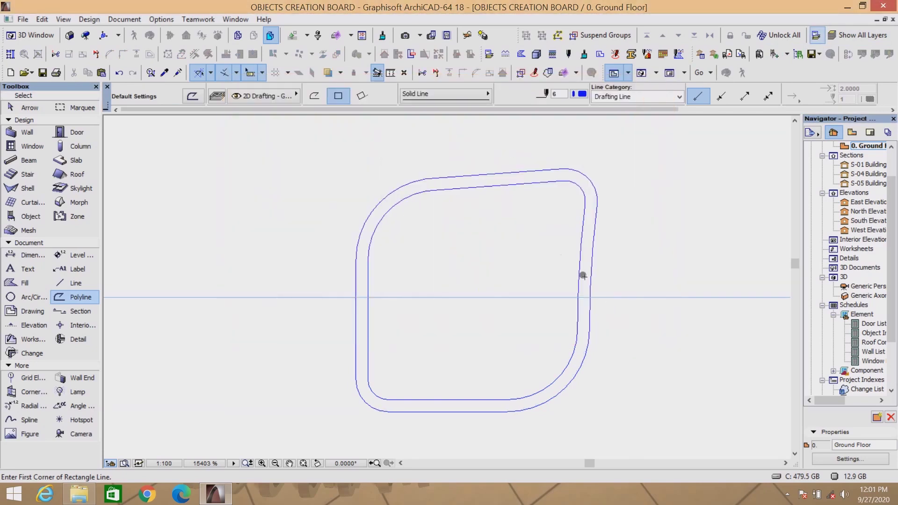
Step: Activate the Slab tool and try to trace a slab from the mirrored corner outlines
{"action": "scroll", "coordinate": [524, 285], "scroll_direction": "down", "scroll_amount": 3}
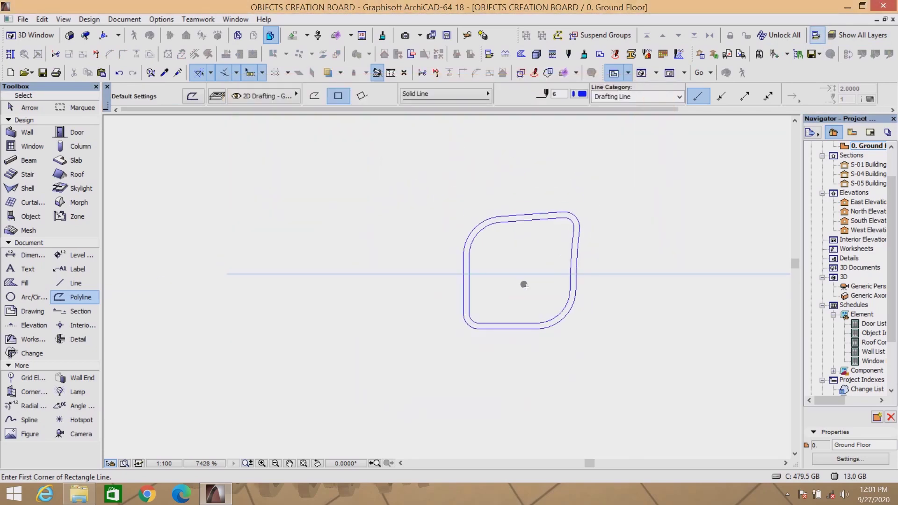
{"action": "left_click", "coordinate": [74, 161]}
{"action": "scroll", "coordinate": [472, 267], "scroll_direction": "down", "scroll_amount": 3}
{"action": "scroll", "coordinate": [472, 267], "scroll_direction": "up", "scroll_amount": 3}
{"action": "scroll", "coordinate": [439, 255], "scroll_direction": "up", "scroll_amount": 2}
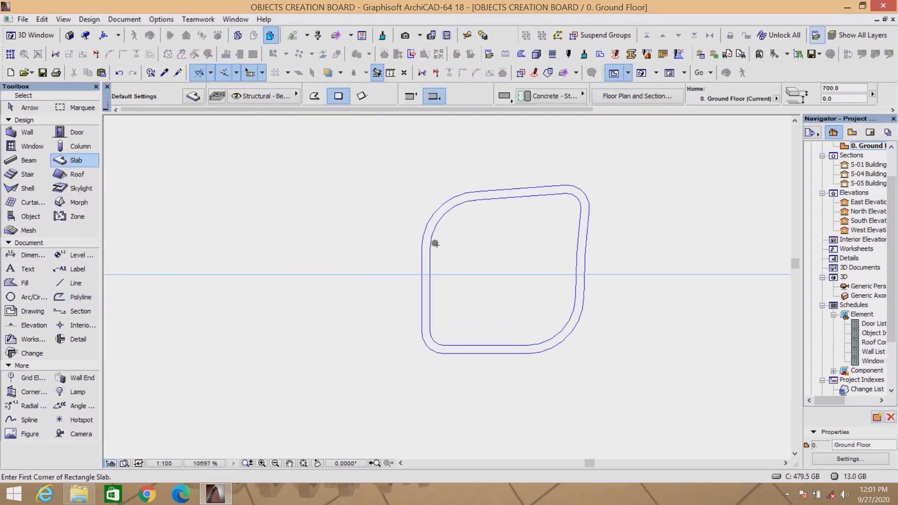
{"action": "scroll", "coordinate": [432, 320], "scroll_direction": "up", "scroll_amount": 2}
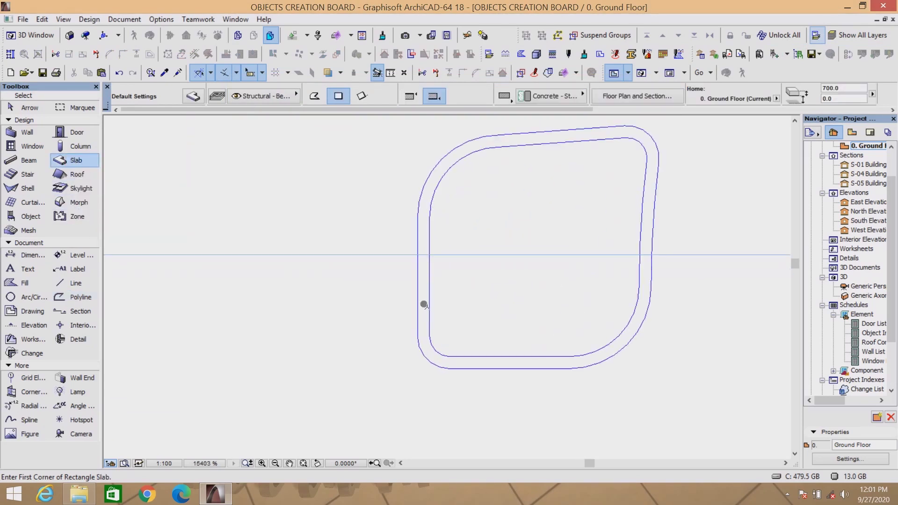
{"action": "key", "text": "space"}
{"action": "left_click", "coordinate": [424, 303]}
{"action": "left_click", "coordinate": [454, 136]}
Step: Mirror a copy of the hollow post's centre hotspot about the vertical centre line to the opposite corner outlines
{"action": "scroll", "coordinate": [585, 252], "scroll_direction": "down", "scroll_amount": 13}
{"action": "scroll", "coordinate": [534, 269], "scroll_direction": "up", "scroll_amount": 11}
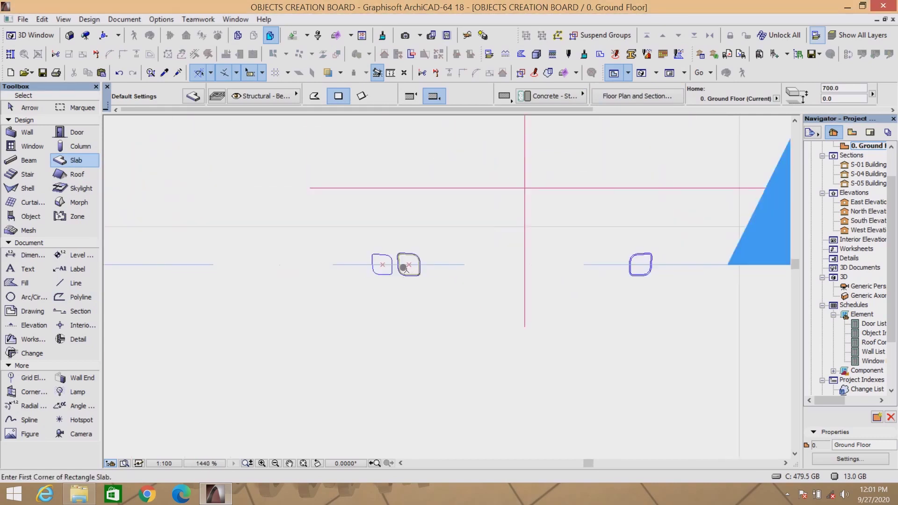
{"action": "left_click_drag", "start_coordinate": [419, 230], "coordinate": [462, 274], "text": "shift"}
{"action": "left_click", "coordinate": [462, 275], "text": "shift"}
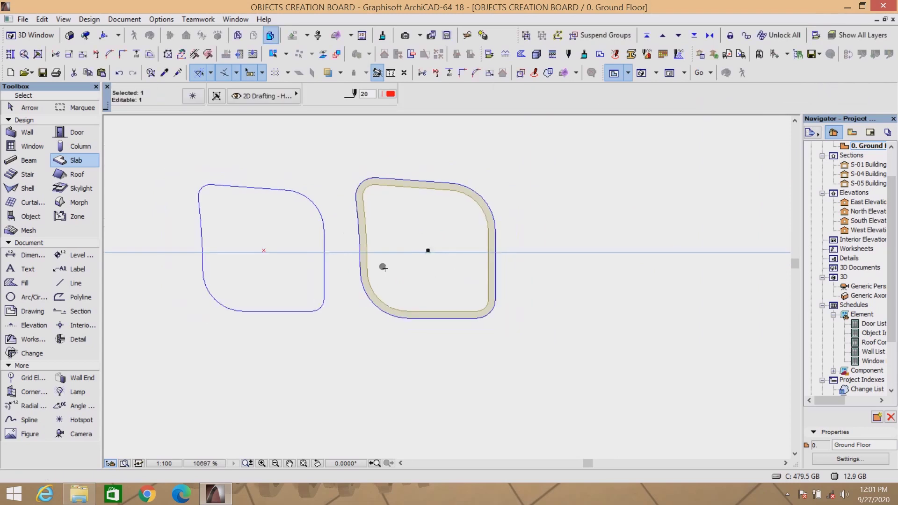
{"action": "scroll", "coordinate": [383, 266], "scroll_direction": "down", "scroll_amount": 9}
{"action": "key", "text": "ctrl+alt+m"}
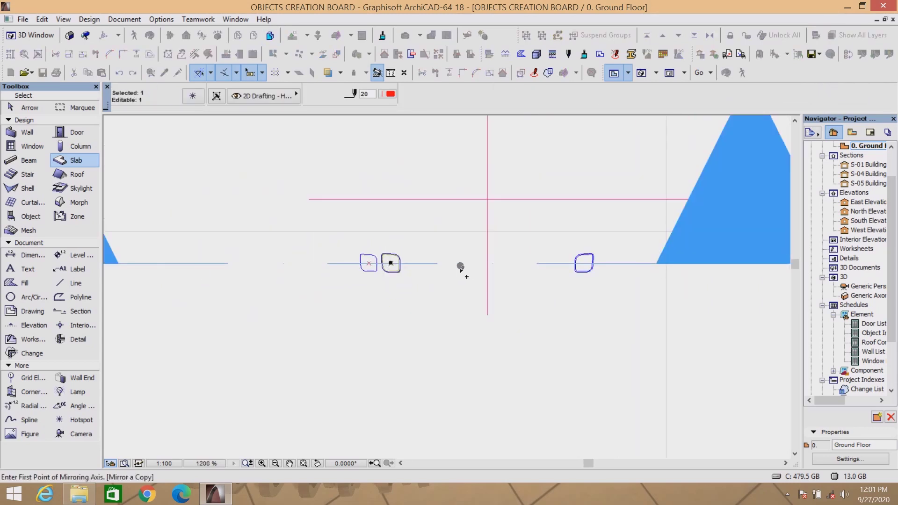
{"action": "left_click", "coordinate": [487, 198]}
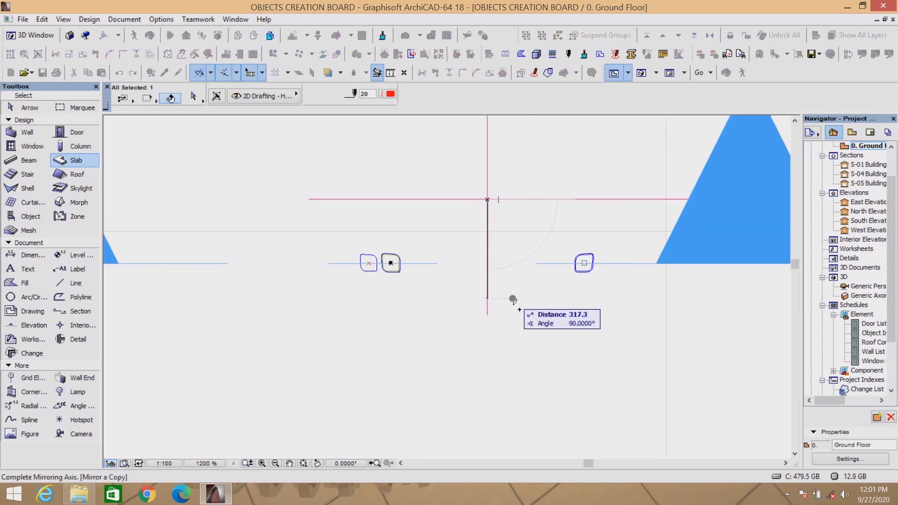
{"action": "left_click", "coordinate": [488, 285]}
{"action": "scroll", "coordinate": [584, 279], "scroll_direction": "up", "scroll_amount": 3}
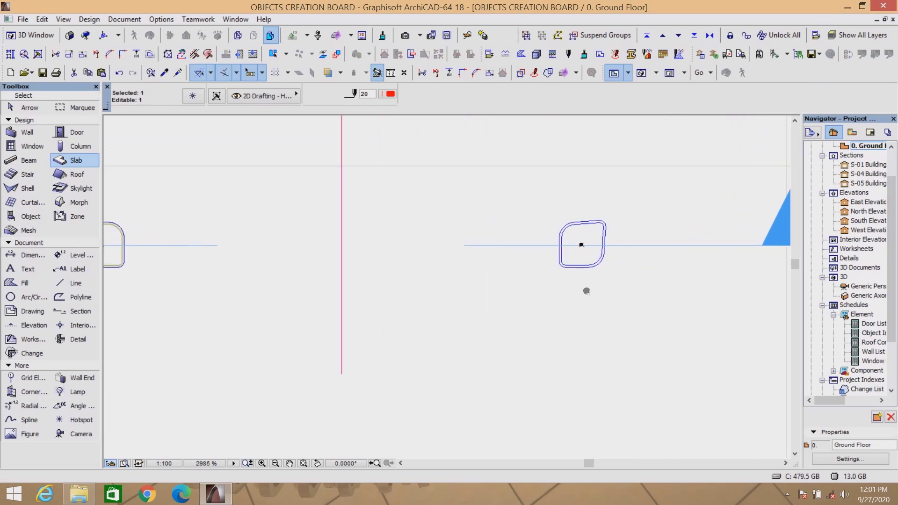
{"action": "key", "text": "Escape"}
Step: Place a copy of the mirrored inner outline and its centre hotspot beside the originals, toward the tray's centre line
{"action": "scroll", "coordinate": [559, 244], "scroll_direction": "up", "scroll_amount": 6}
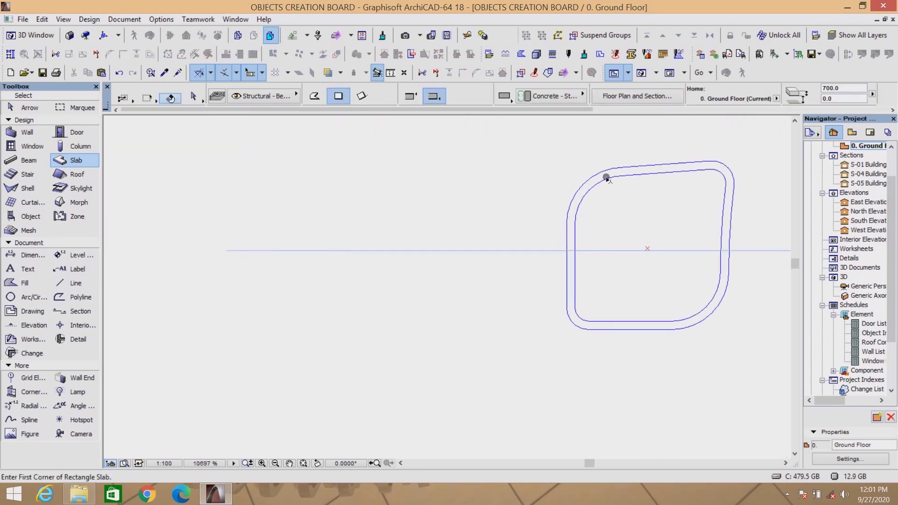
{"action": "scroll", "coordinate": [633, 172], "scroll_direction": "up", "scroll_amount": 1}
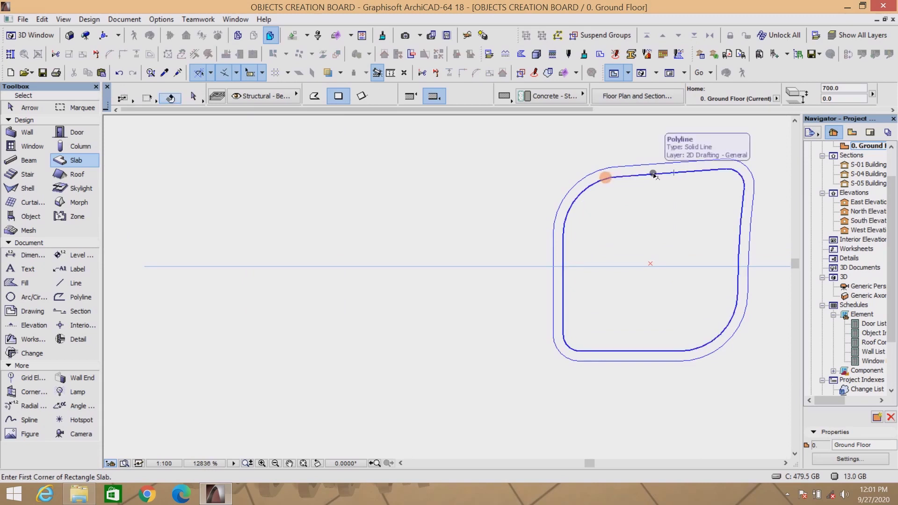
{"action": "left_click", "coordinate": [651, 173], "text": "shift"}
{"action": "left_click", "coordinate": [650, 263], "text": "shift"}
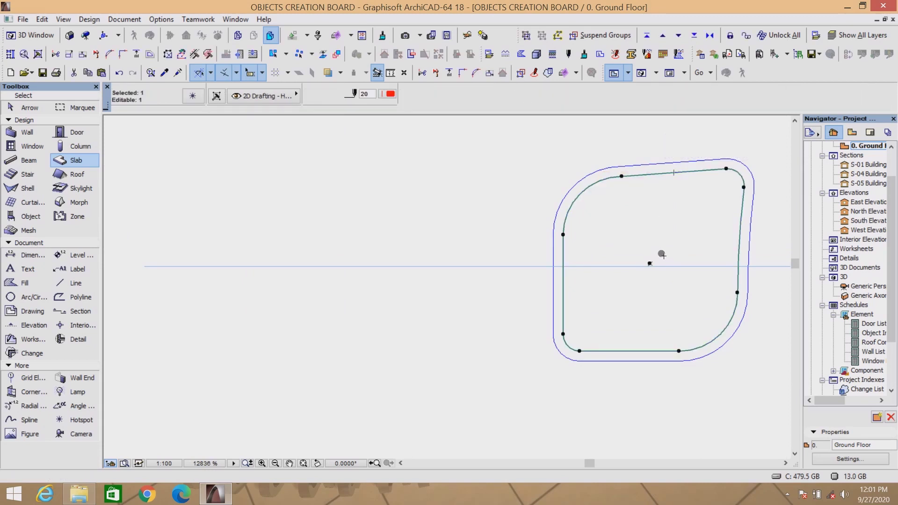
{"action": "key", "text": "ctrl+shift+d"}
{"action": "left_click", "coordinate": [662, 288]}
{"action": "left_click", "coordinate": [364, 304], "text": "shift"}
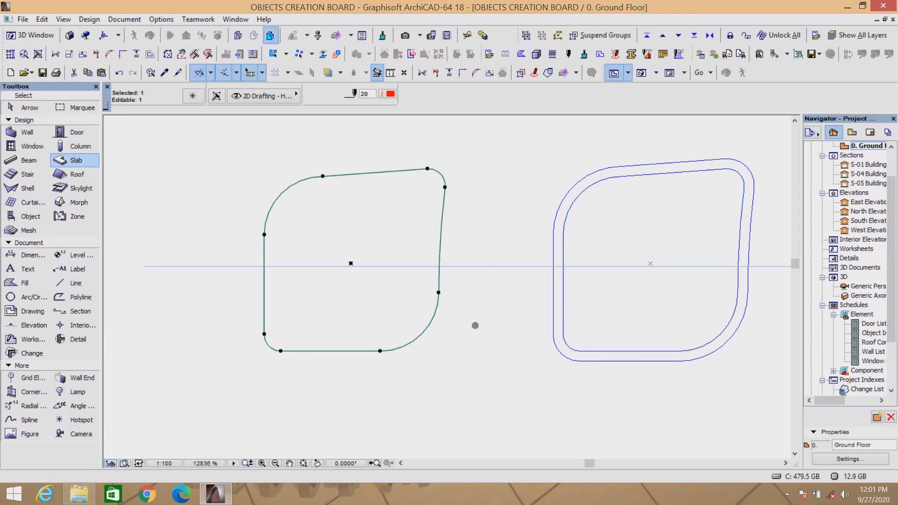
Step: Delete the inner outline left inside the mirrored outer outline, and fill the outer outline with a slab 647 thick
{"action": "key", "text": "Escape"}
{"action": "left_click", "coordinate": [580, 193], "text": "shift"}
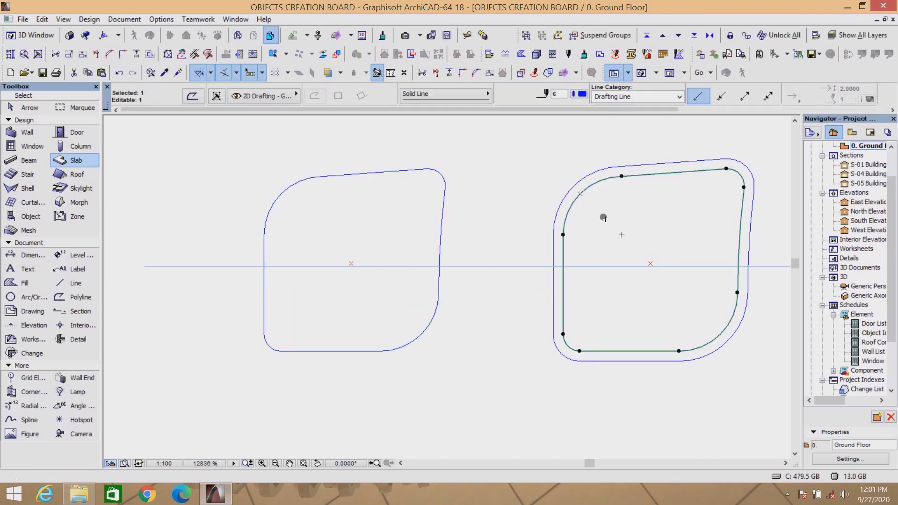
{"action": "key", "text": "Delete"}
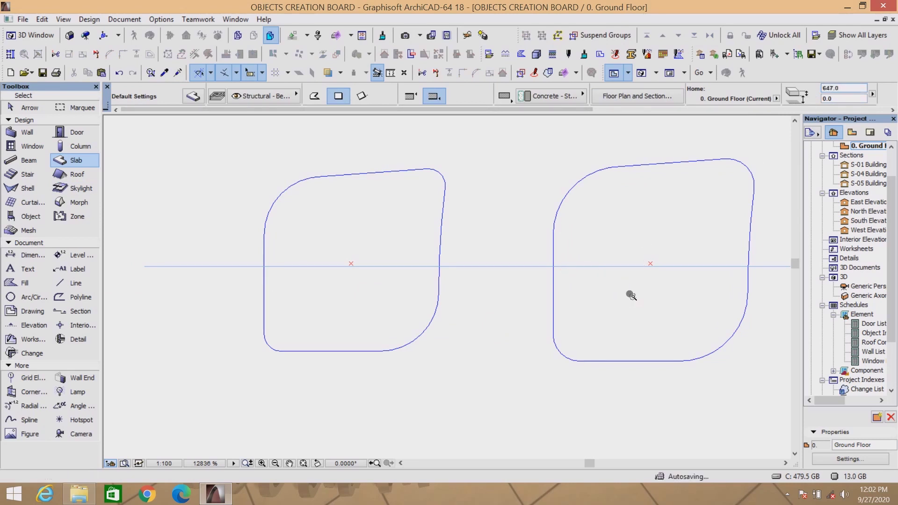
{"action": "left_click", "coordinate": [620, 317], "text": "shift"}
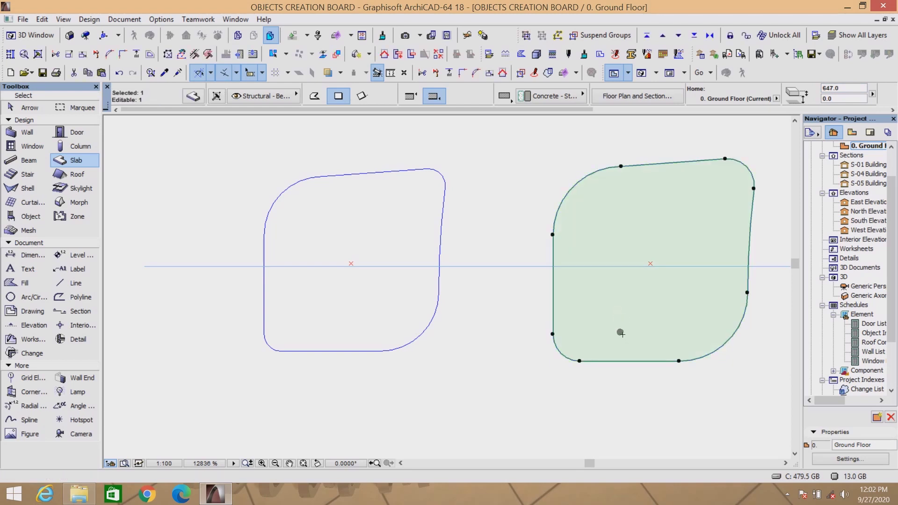
{"action": "left_click", "coordinate": [535, 364]}
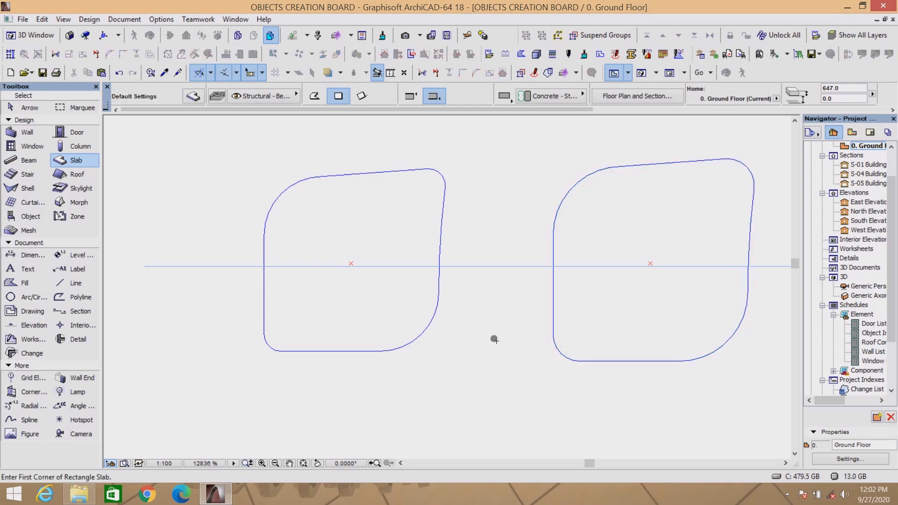
Step: Move the spare inner outline into the new slab's outer outline, aligning its centre hotspot with the slab's centre hotspot
{"action": "left_click_drag", "start_coordinate": [470, 154], "coordinate": [420, 200]}
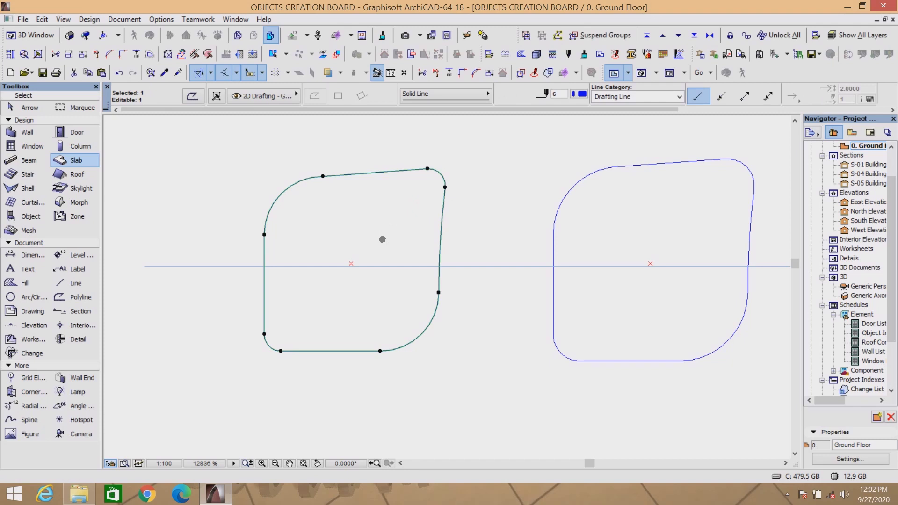
{"action": "key", "text": "ctrl+d"}
{"action": "left_click", "coordinate": [352, 265]}
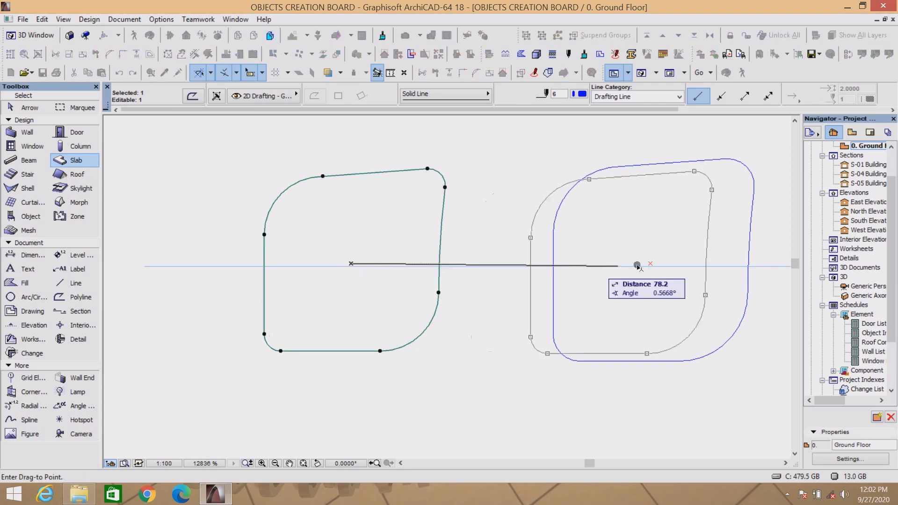
{"action": "left_click", "coordinate": [650, 263]}
{"action": "key", "text": "Escape"}
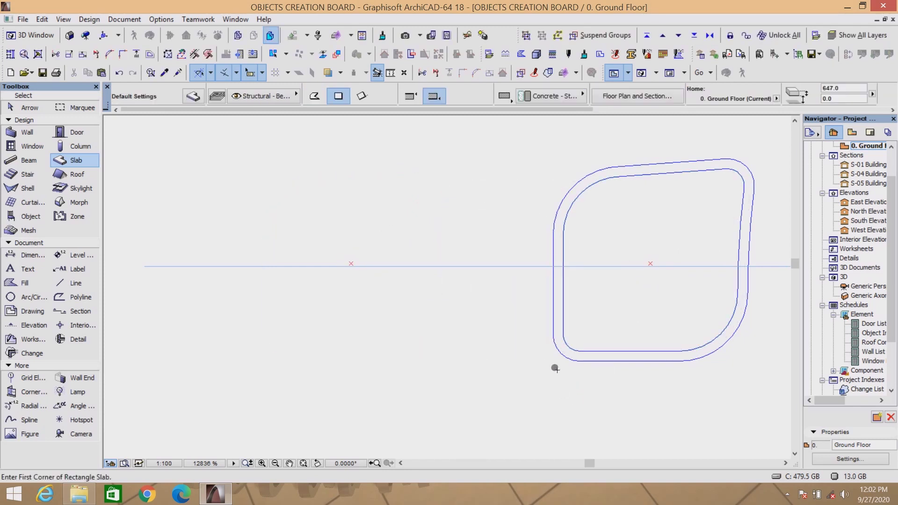
Step: Cut a polygonal hole in the 647-thick slab by tracing the nodes of the inner outline with straight edges
{"action": "left_click", "coordinate": [687, 208], "text": "shift"}
{"action": "scroll", "coordinate": [734, 168], "scroll_direction": "up", "scroll_amount": 3}
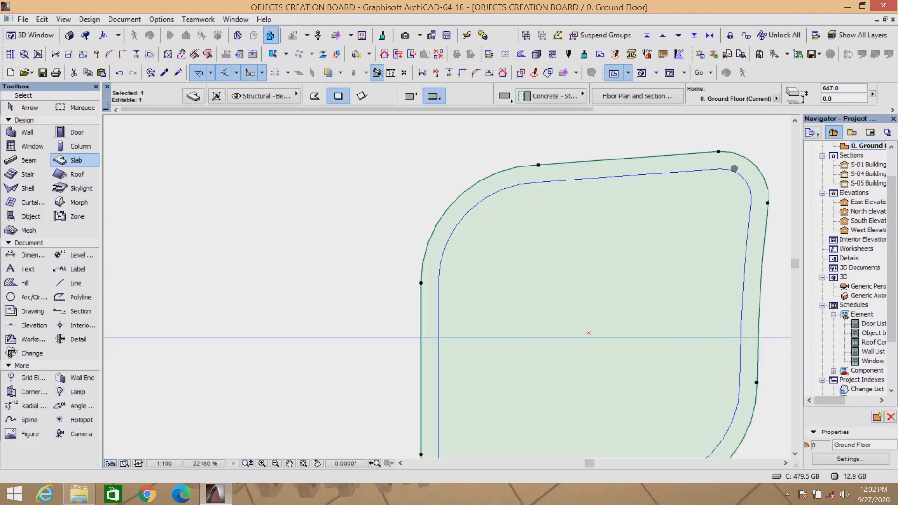
{"action": "scroll", "coordinate": [716, 171], "scroll_direction": "up", "scroll_amount": 2}
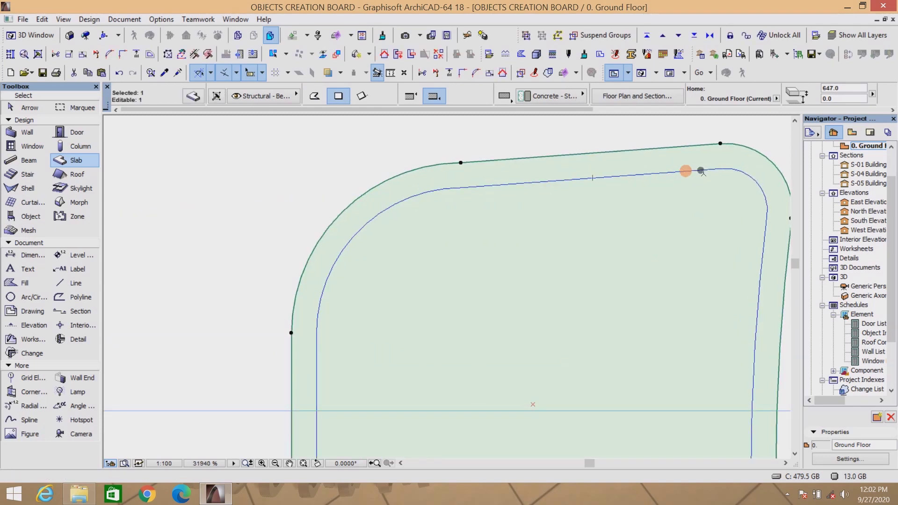
{"action": "left_click", "coordinate": [710, 169]}
{"action": "left_click", "coordinate": [314, 96]}
{"action": "scroll", "coordinate": [440, 215], "scroll_direction": "down", "scroll_amount": 4}
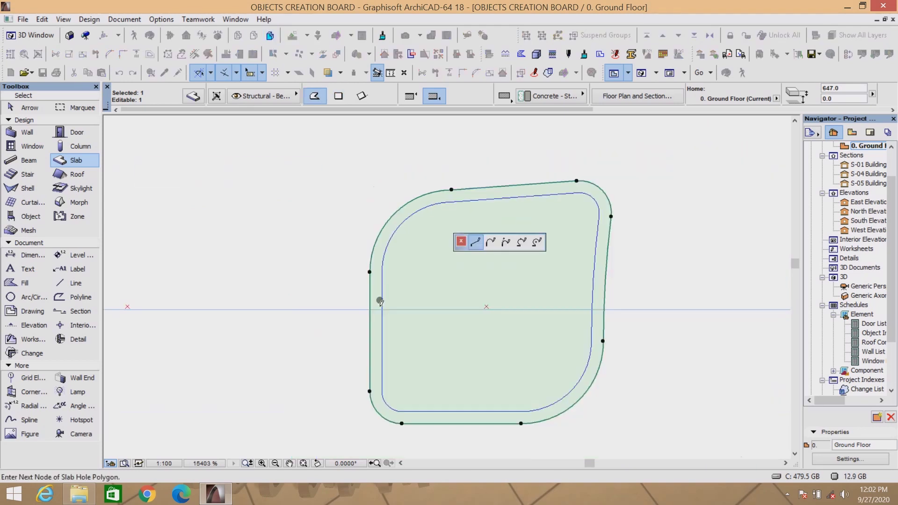
{"action": "scroll", "coordinate": [378, 292], "scroll_direction": "up", "scroll_amount": 4}
{"action": "left_click", "coordinate": [385, 249]}
{"action": "scroll", "coordinate": [369, 216], "scroll_direction": "down", "scroll_amount": 4}
{"action": "scroll", "coordinate": [375, 281], "scroll_direction": "up", "scroll_amount": 3}
{"action": "left_click", "coordinate": [376, 285]}
{"action": "left_click", "coordinate": [405, 314]}
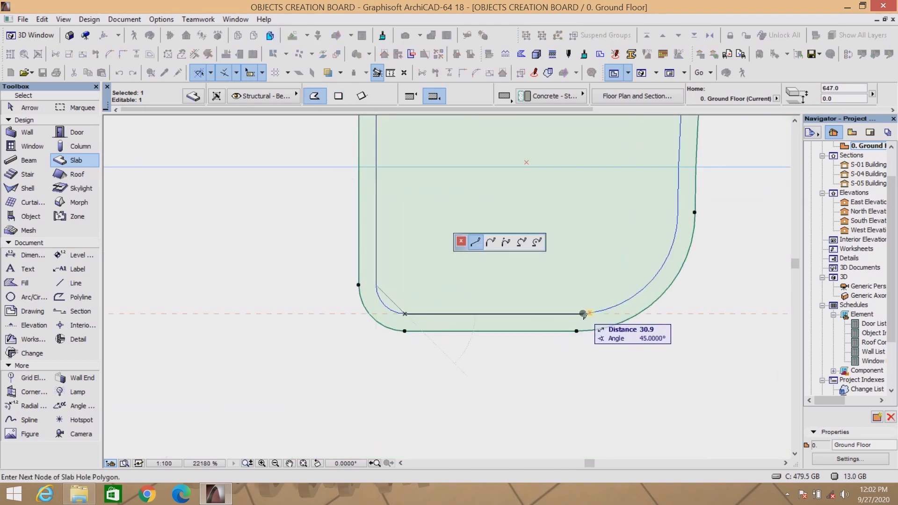
{"action": "left_click", "coordinate": [576, 314]}
{"action": "left_click", "coordinate": [677, 217]}
{"action": "scroll", "coordinate": [655, 276], "scroll_direction": "down", "scroll_amount": 4}
{"action": "scroll", "coordinate": [659, 219], "scroll_direction": "up", "scroll_amount": 3}
{"action": "left_click", "coordinate": [666, 175]}
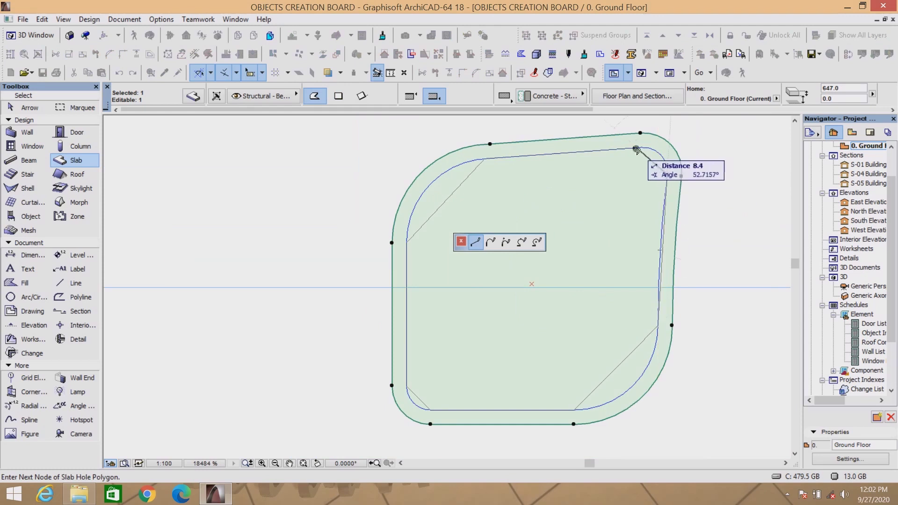
{"action": "double_click", "coordinate": [634, 149]}
Step: Curve the hole's upper-right corner edge towards the inner outline, with an arc radius of about 5.3
{"action": "scroll", "coordinate": [649, 151], "scroll_direction": "up", "scroll_amount": 3}
{"action": "left_click", "coordinate": [648, 169]}
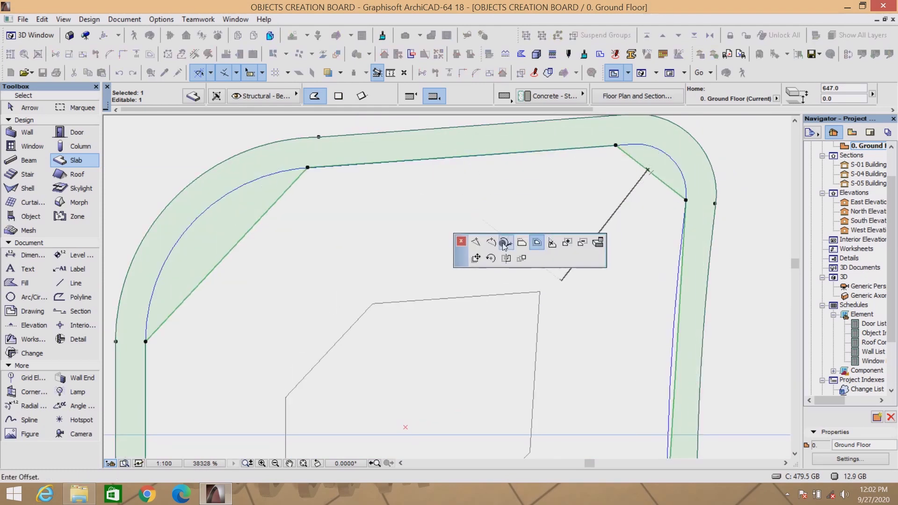
{"action": "left_click", "coordinate": [490, 242]}
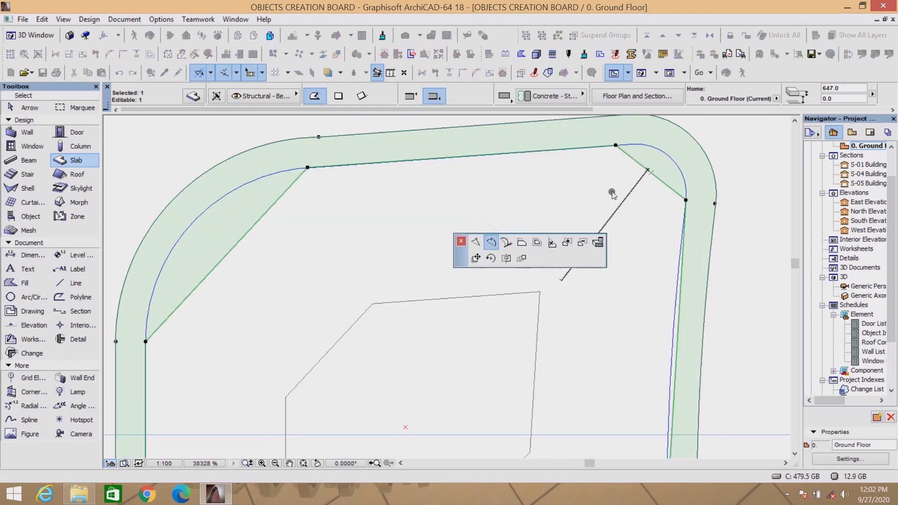
{"action": "left_click", "coordinate": [674, 161]}
Step: Move the inner outline's extra node on the upper edge onto the start of its upper-right corner arc
{"action": "scroll", "coordinate": [637, 145], "scroll_direction": "up", "scroll_amount": 6}
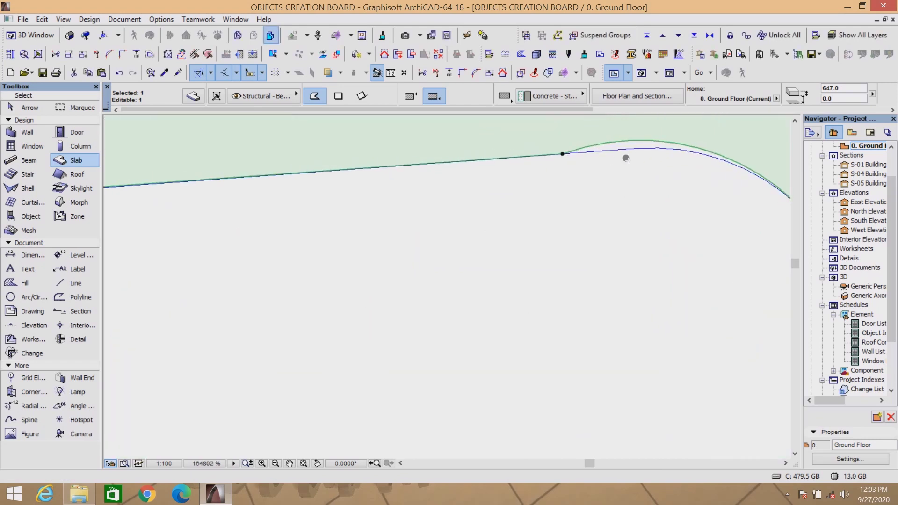
{"action": "left_click", "coordinate": [627, 151]}
{"action": "left_click", "coordinate": [597, 150]}
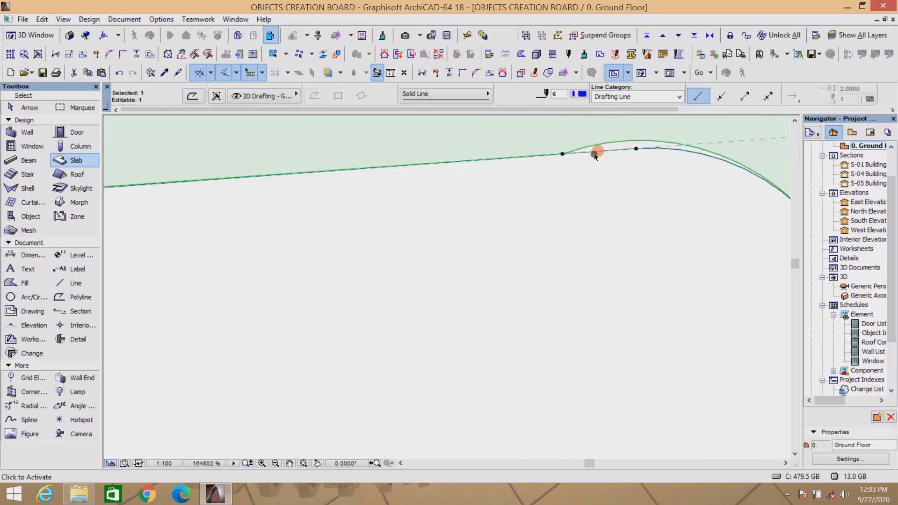
{"action": "left_click", "coordinate": [563, 154]}
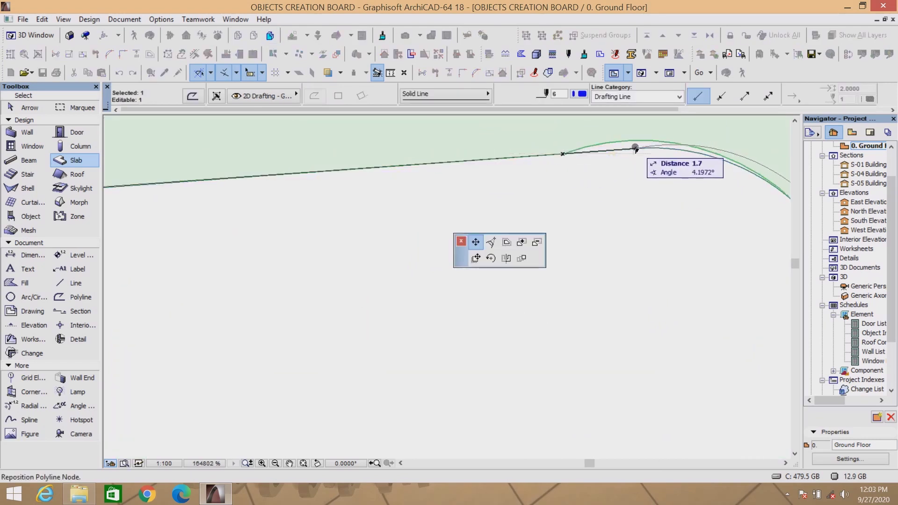
{"action": "left_click", "coordinate": [635, 148]}
Step: Adjust the bulge of the hole's upper-right arc and curve its right-hand edge to follow the inner outline
{"action": "scroll", "coordinate": [608, 158], "scroll_direction": "down", "scroll_amount": 5}
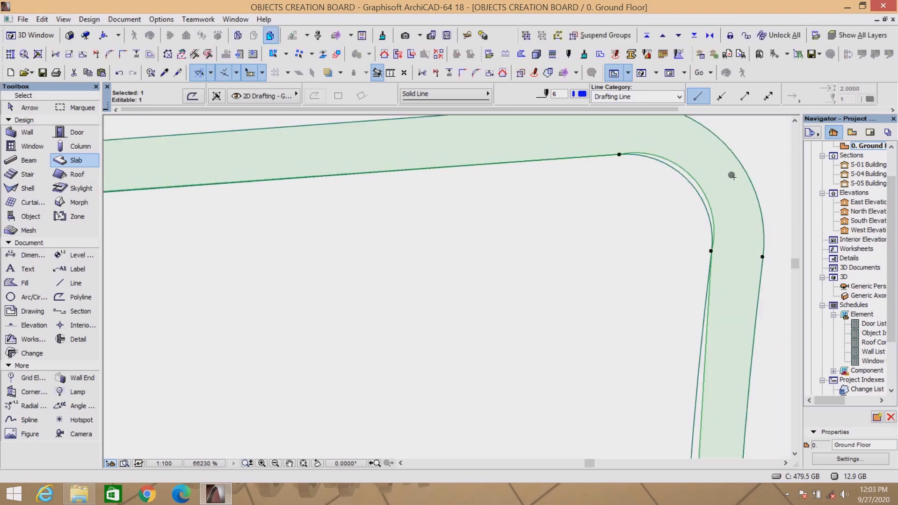
{"action": "left_click", "coordinate": [696, 179]}
{"action": "left_click", "coordinate": [687, 180]}
{"action": "scroll", "coordinate": [687, 180], "scroll_direction": "down", "scroll_amount": 5}
{"action": "scroll", "coordinate": [706, 361], "scroll_direction": "up", "scroll_amount": 3}
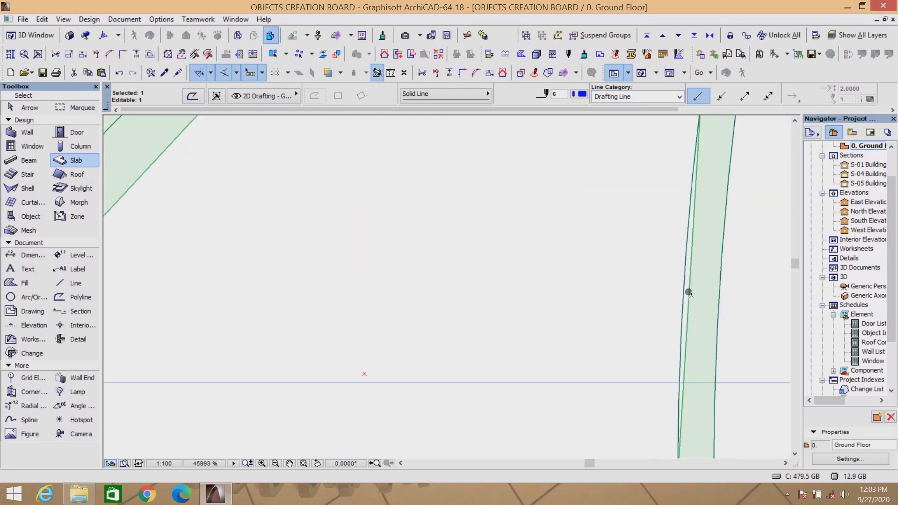
{"action": "left_click", "coordinate": [688, 292]}
Step: Curve the hole's remaining corner edges onto the inner outline, with an arc radius of about 5.0 at the lower-left corner
{"action": "scroll", "coordinate": [684, 292], "scroll_direction": "down", "scroll_amount": 5}
{"action": "scroll", "coordinate": [470, 402], "scroll_direction": "up", "scroll_amount": 4}
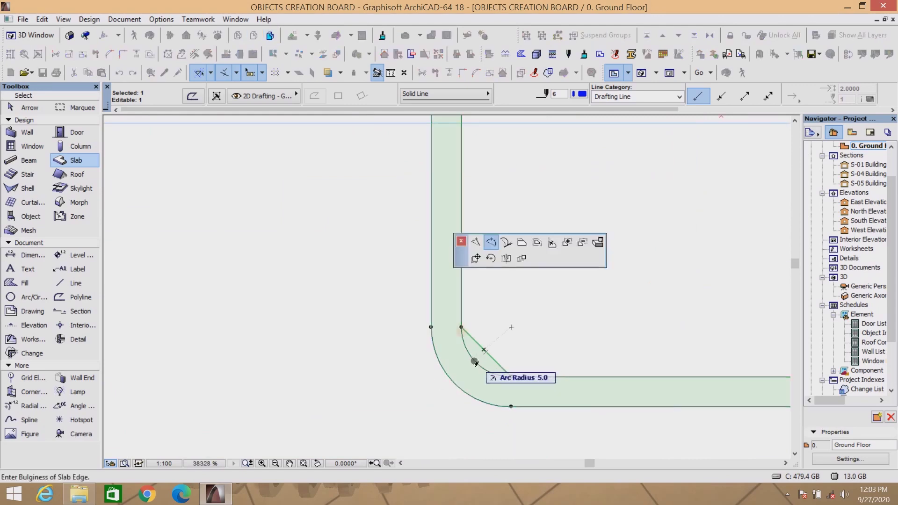
{"action": "left_click", "coordinate": [474, 362]}
{"action": "scroll", "coordinate": [475, 361], "scroll_direction": "down", "scroll_amount": 6}
{"action": "scroll", "coordinate": [491, 206], "scroll_direction": "up", "scroll_amount": 6}
{"action": "left_click", "coordinate": [533, 244]}
{"action": "left_click", "coordinate": [505, 204]}
{"action": "scroll", "coordinate": [480, 262], "scroll_direction": "down", "scroll_amount": 9}
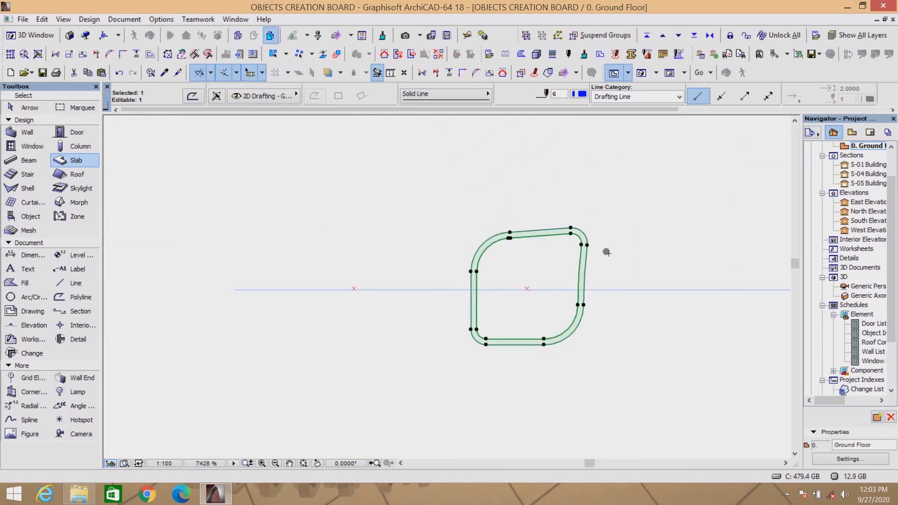
Step: Insert a node on the hole's upper edge and snap it to the end of the inner outline's upper-left arc
{"action": "scroll", "coordinate": [568, 290], "scroll_direction": "up", "scroll_amount": 6}
{"action": "scroll", "coordinate": [542, 237], "scroll_direction": "down", "scroll_amount": 4}
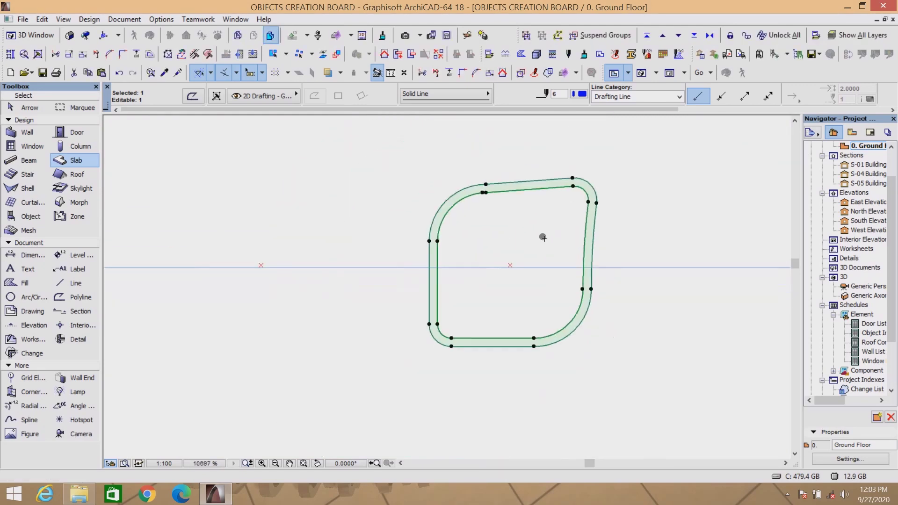
{"action": "scroll", "coordinate": [504, 188], "scroll_direction": "up", "scroll_amount": 10}
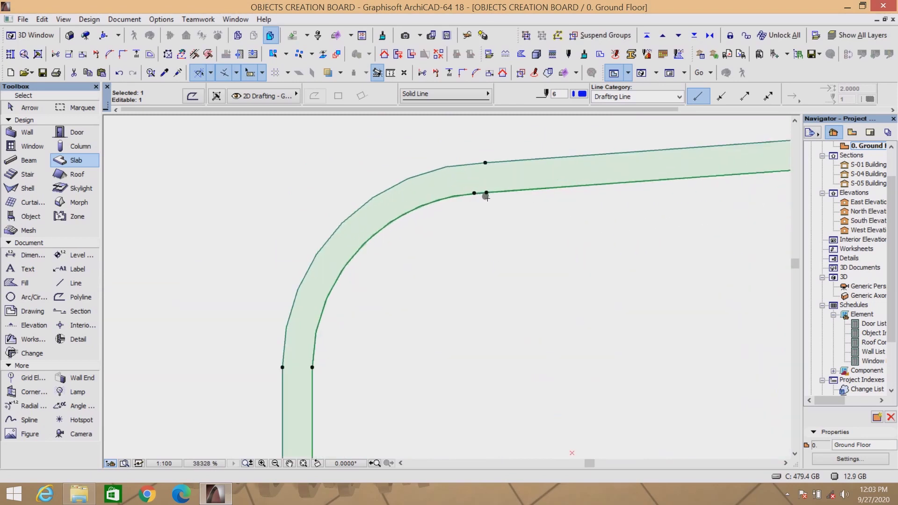
{"action": "left_click", "coordinate": [473, 186]}
{"action": "left_click", "coordinate": [475, 241]}
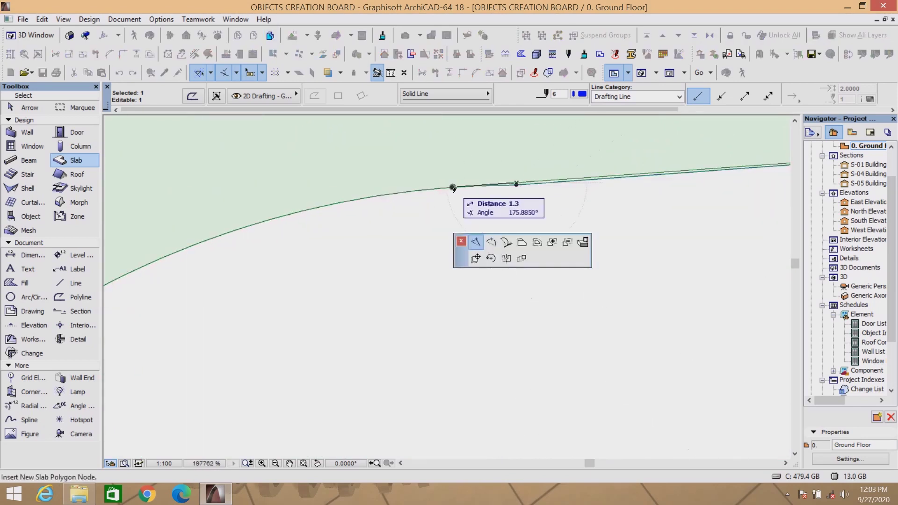
{"action": "left_click", "coordinate": [452, 187]}
Step: Trace the inner outline with the Magic Wand to fit the slab's hole to it, and clear the selection
{"action": "scroll", "coordinate": [474, 197], "scroll_direction": "down", "scroll_amount": 9}
{"action": "scroll", "coordinate": [465, 207], "scroll_direction": "up", "scroll_amount": 12}
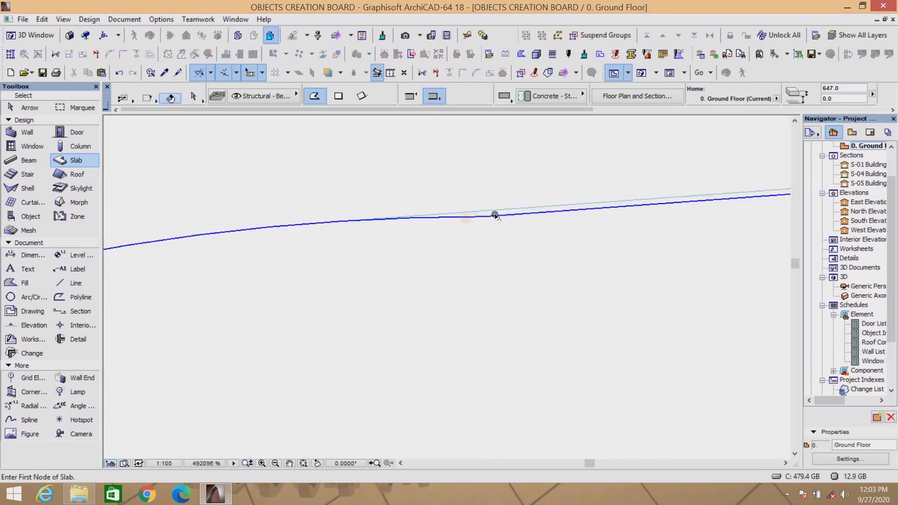
{"action": "left_click", "coordinate": [483, 217]}
{"action": "scroll", "coordinate": [484, 216], "scroll_direction": "down", "scroll_amount": 13}
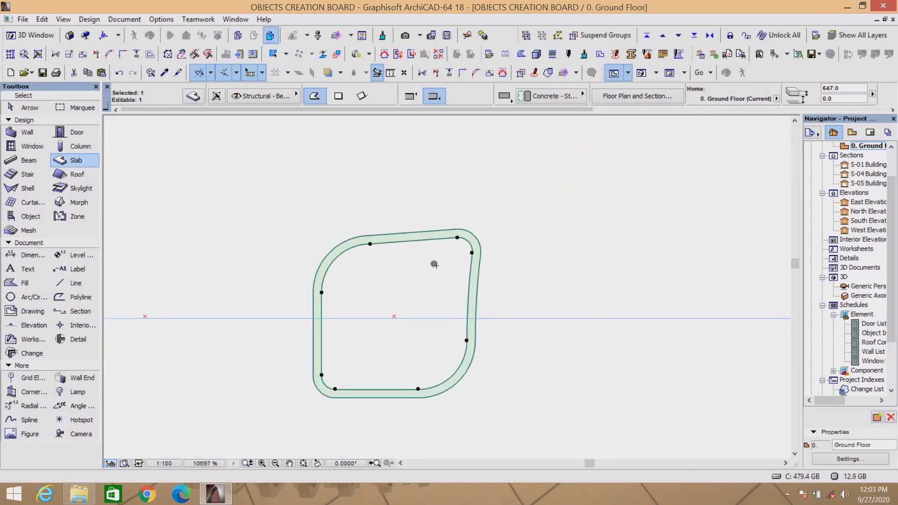
{"action": "key", "text": "Escape"}
Step: Show all elements in the 3D view and inspect both hollow posts
{"action": "left_click", "coordinate": [640, 74]}
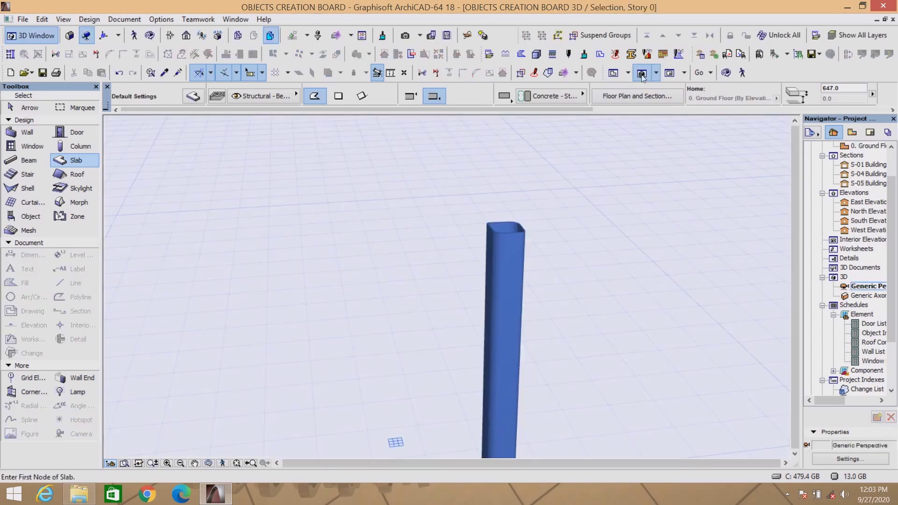
{"action": "right_click", "coordinate": [613, 179]}
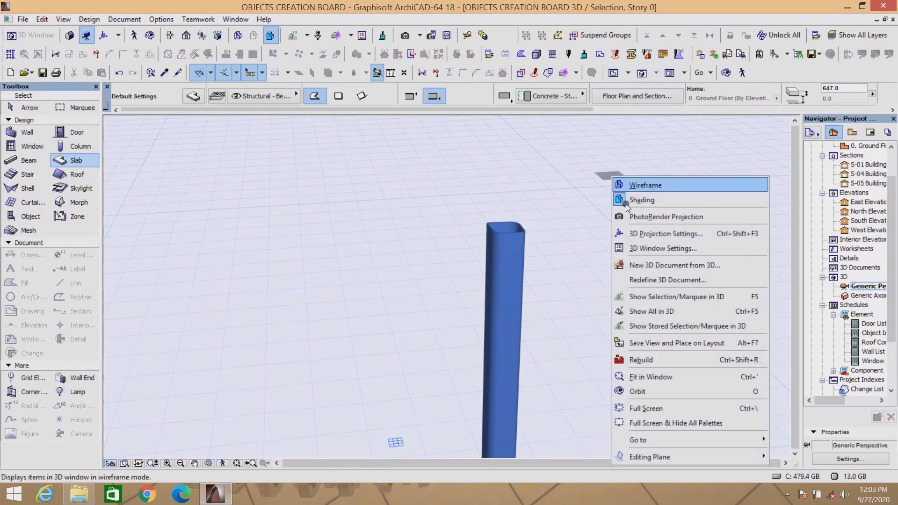
{"action": "left_click", "coordinate": [652, 309]}
{"action": "scroll", "coordinate": [651, 281], "scroll_direction": "down", "scroll_amount": 3}
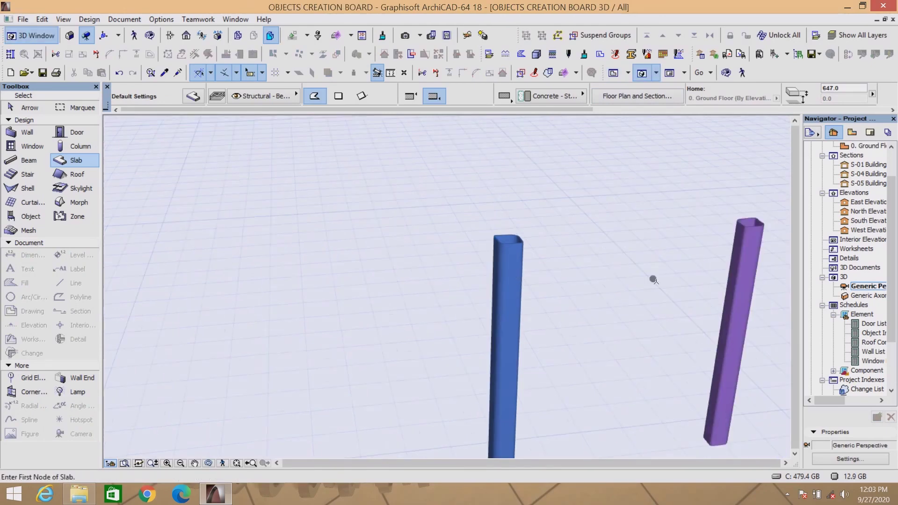
{"action": "scroll", "coordinate": [711, 234], "scroll_direction": "up", "scroll_amount": 6}
{"action": "scroll", "coordinate": [703, 225], "scroll_direction": "down", "scroll_amount": 6}
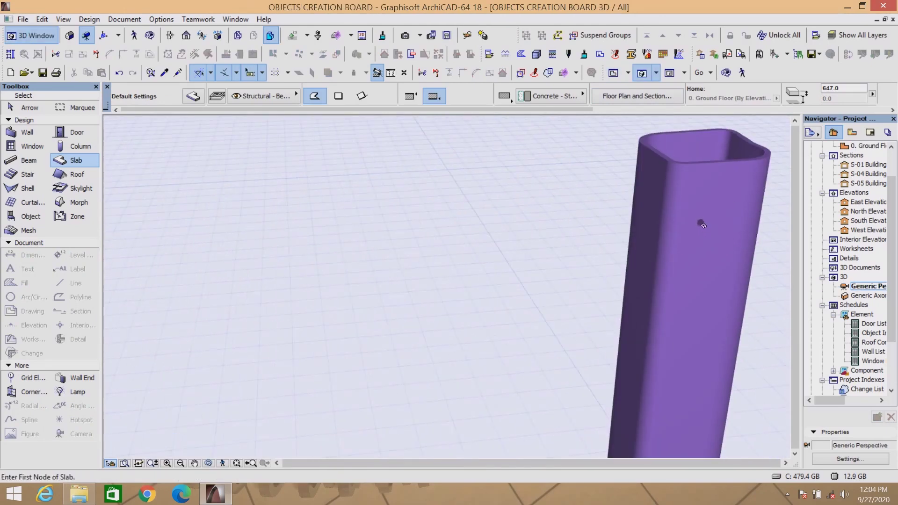
Step: Return to the ground floor plan and examine the new hollow post's hole and outer edge nodes
{"action": "left_click", "coordinate": [613, 72]}
{"action": "scroll", "coordinate": [525, 279], "scroll_direction": "down", "scroll_amount": 5}
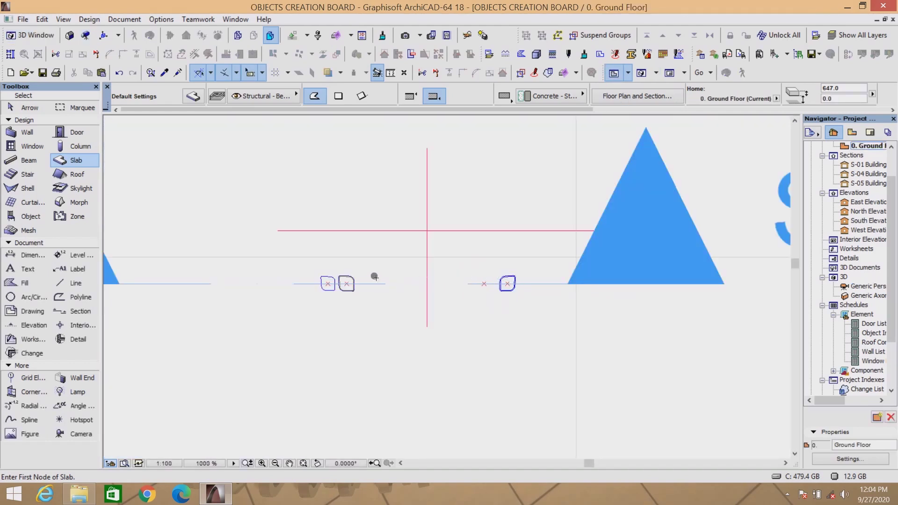
{"action": "scroll", "coordinate": [436, 302], "scroll_direction": "up", "scroll_amount": 3}
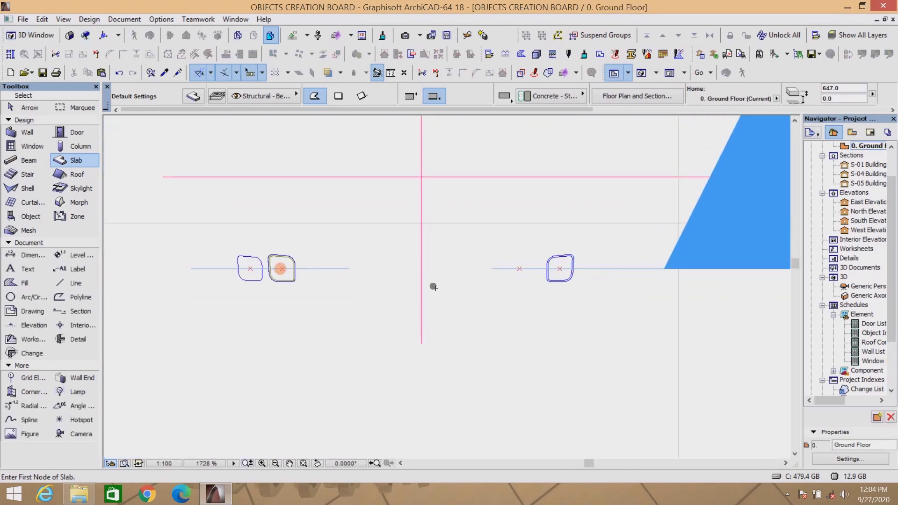
{"action": "scroll", "coordinate": [559, 266], "scroll_direction": "up", "scroll_amount": 3}
{"action": "scroll", "coordinate": [596, 260], "scroll_direction": "down", "scroll_amount": 2}
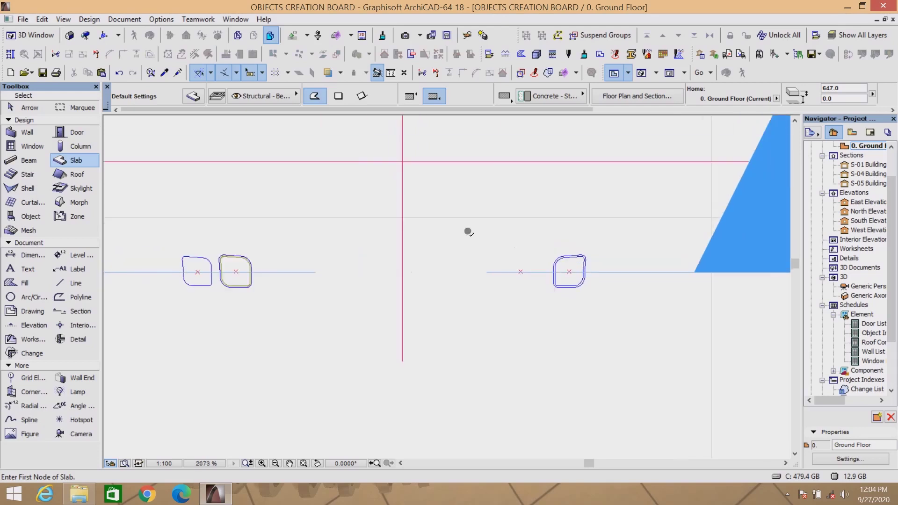
{"action": "scroll", "coordinate": [583, 262], "scroll_direction": "up", "scroll_amount": 3}
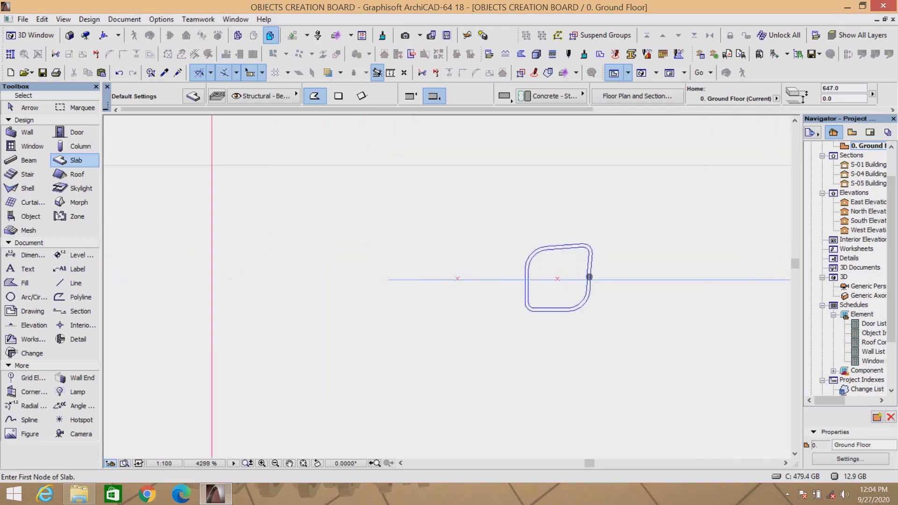
{"action": "scroll", "coordinate": [589, 277], "scroll_direction": "up", "scroll_amount": 3}
{"action": "left_click", "coordinate": [591, 256], "text": "shift"}
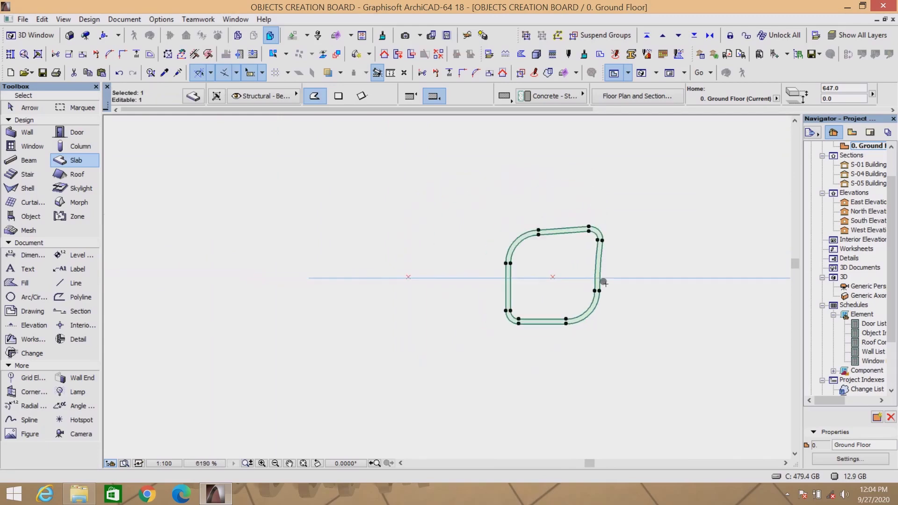
{"action": "scroll", "coordinate": [596, 248], "scroll_direction": "up", "scroll_amount": 4}
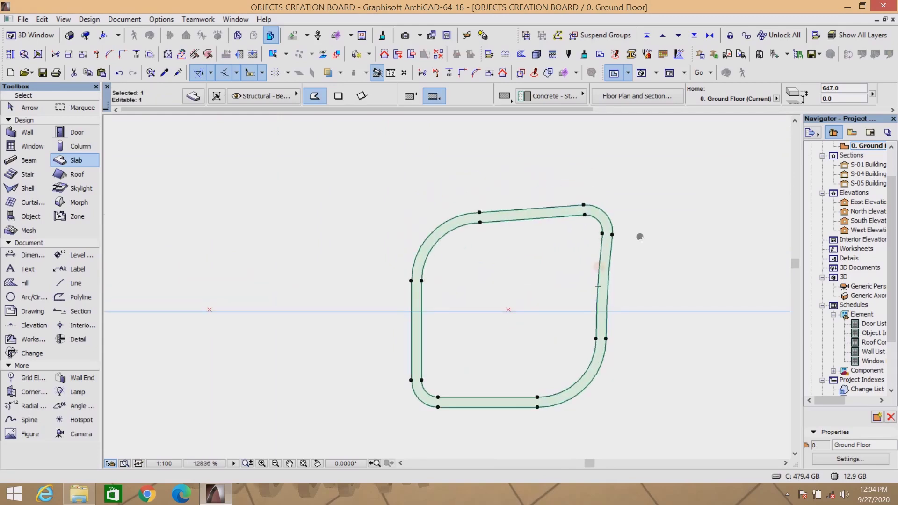
{"action": "key", "text": "Escape"}
Step: Make the "line 1" layer visible in the layer settings
{"action": "left_click", "coordinate": [816, 35]}
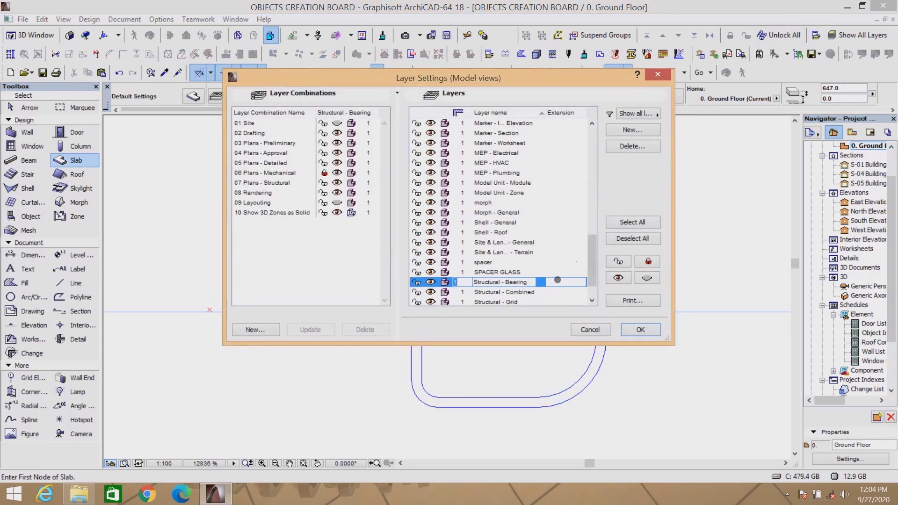
{"action": "left_click_drag", "start_coordinate": [585, 258], "coordinate": [591, 225]}
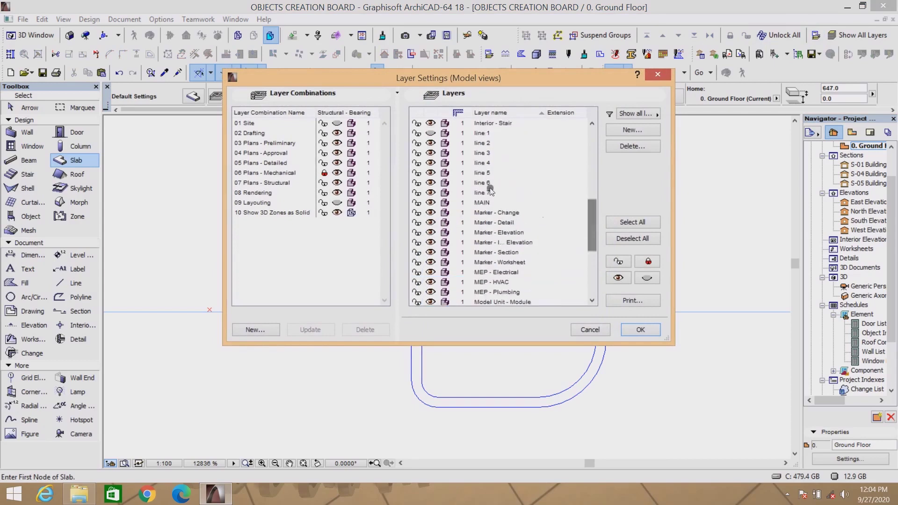
{"action": "left_click", "coordinate": [430, 133]}
{"action": "left_click", "coordinate": [640, 330]}
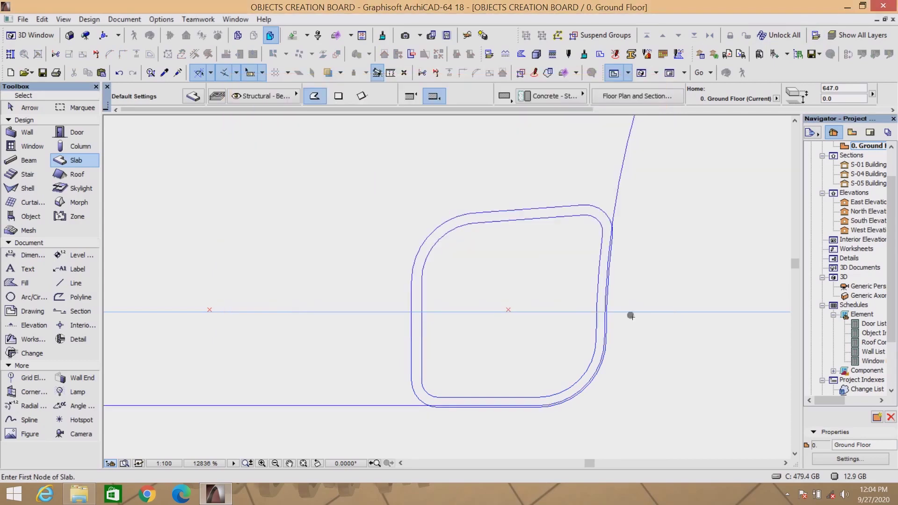
Step: Try to convert the right-hand hollow post from a slab to a morph
{"action": "left_click", "coordinate": [605, 232], "text": "shift"}
{"action": "scroll", "coordinate": [573, 272], "scroll_direction": "down", "scroll_amount": 2}
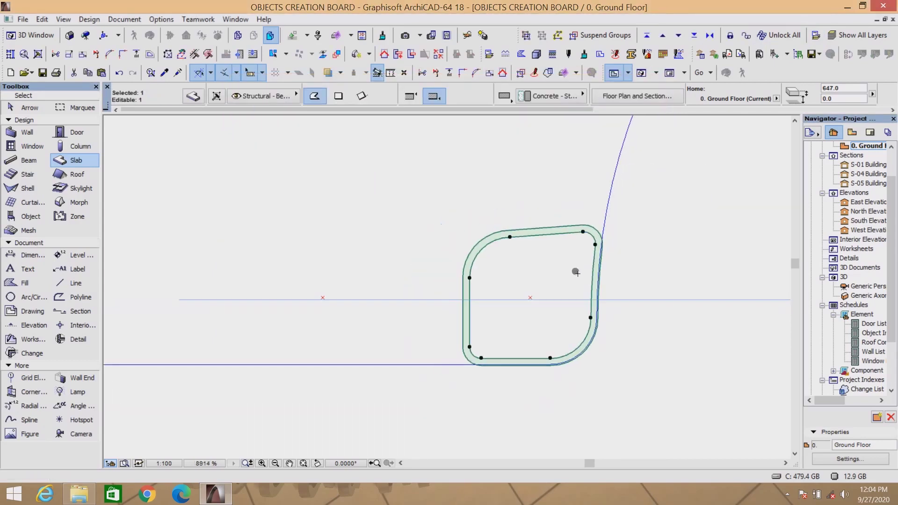
{"action": "right_click", "coordinate": [650, 184]}
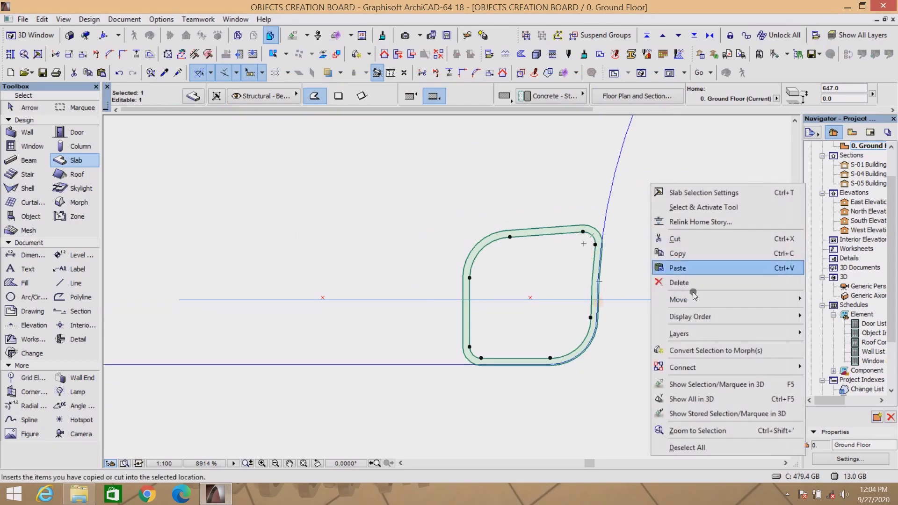
{"action": "left_click", "coordinate": [691, 350]}
{"action": "left_click", "coordinate": [495, 200]}
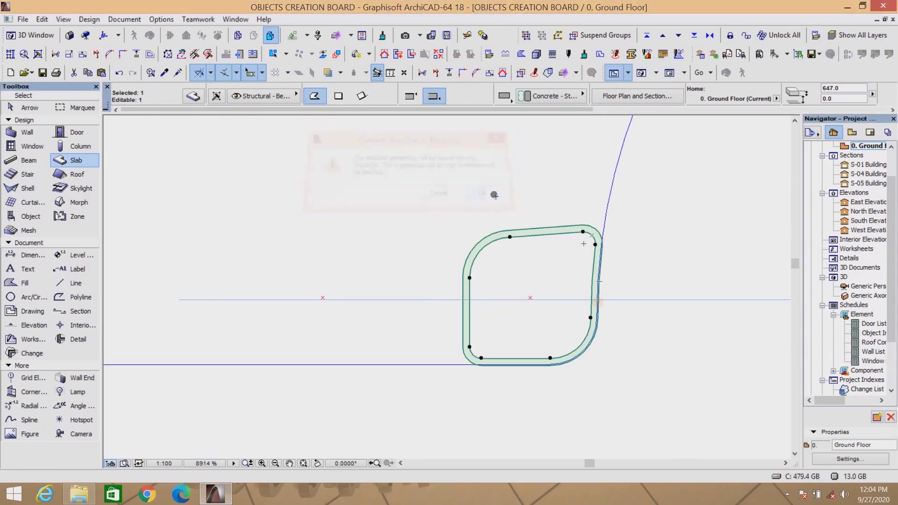
Step: Examine the converted post's wall edges against its traced outlines along the curved side
{"action": "scroll", "coordinate": [661, 332], "scroll_direction": "up", "scroll_amount": 2}
{"action": "scroll", "coordinate": [555, 249], "scroll_direction": "up", "scroll_amount": 2}
{"action": "scroll", "coordinate": [555, 249], "scroll_direction": "up", "scroll_amount": 2}
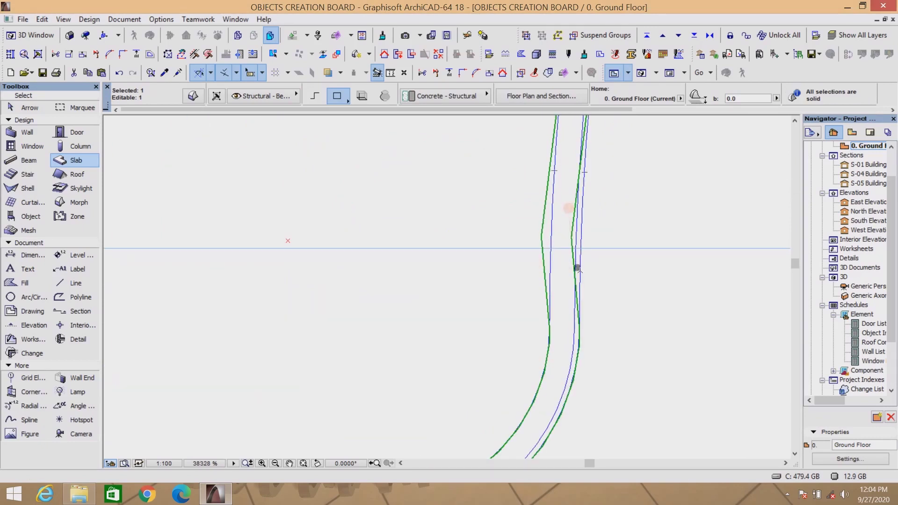
{"action": "scroll", "coordinate": [629, 339], "scroll_direction": "down", "scroll_amount": 2}
{"action": "scroll", "coordinate": [586, 294], "scroll_direction": "up", "scroll_amount": 2}
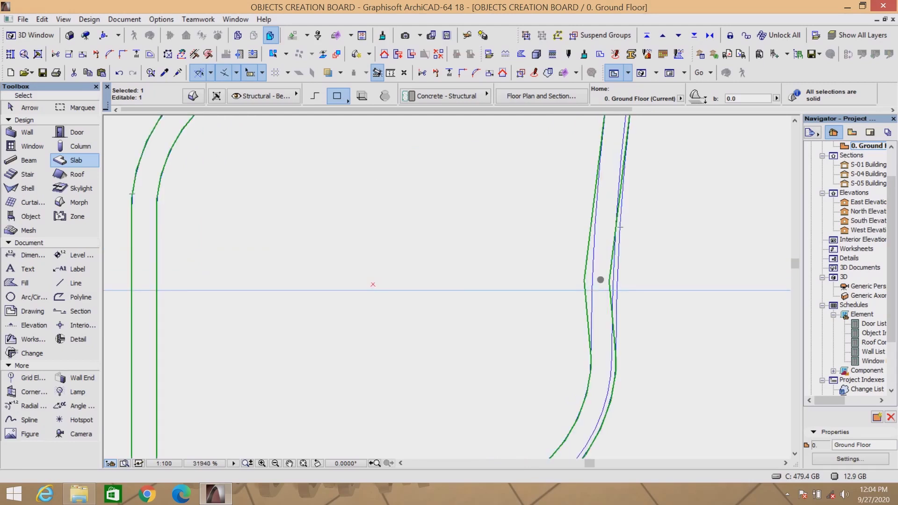
{"action": "scroll", "coordinate": [600, 279], "scroll_direction": "down", "scroll_amount": 2}
{"action": "scroll", "coordinate": [603, 289], "scroll_direction": "up", "scroll_amount": 1}
{"action": "scroll", "coordinate": [607, 303], "scroll_direction": "up", "scroll_amount": 2}
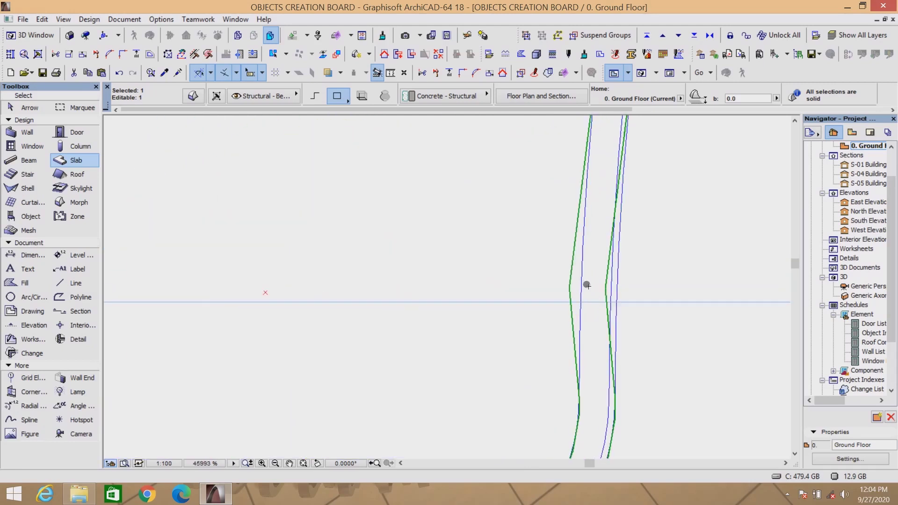
{"action": "scroll", "coordinate": [591, 289], "scroll_direction": "down", "scroll_amount": 1}
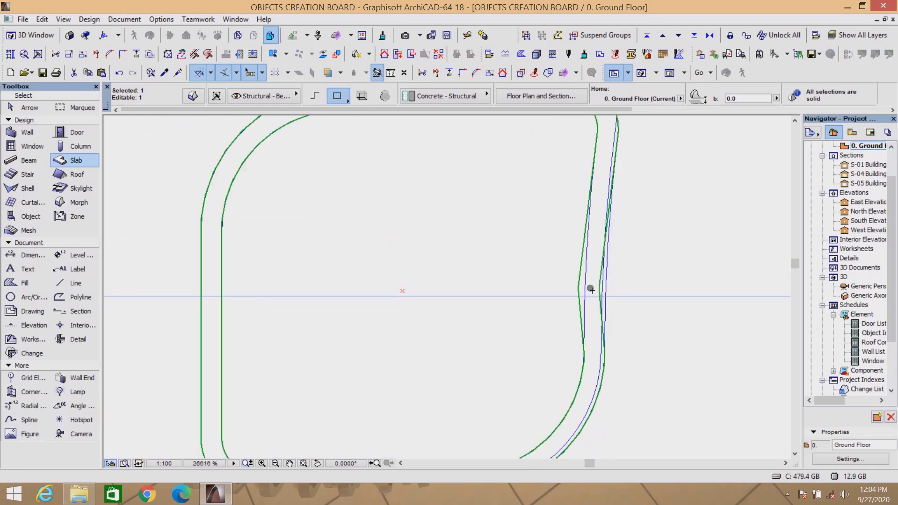
Step: Delete the right-hand post together with its inner and outer outline polylines
{"action": "key", "text": "Escape"}
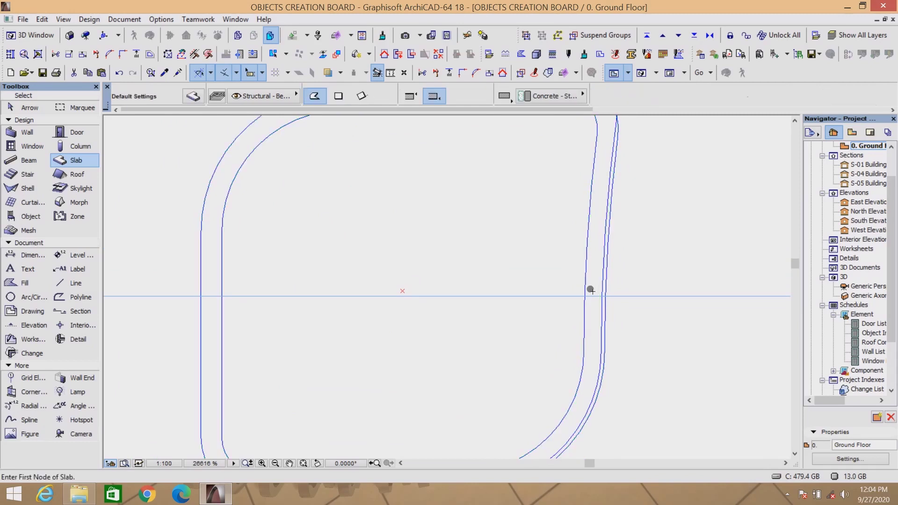
{"action": "scroll", "coordinate": [591, 290], "scroll_direction": "down", "scroll_amount": 2}
{"action": "left_click", "coordinate": [559, 306]}
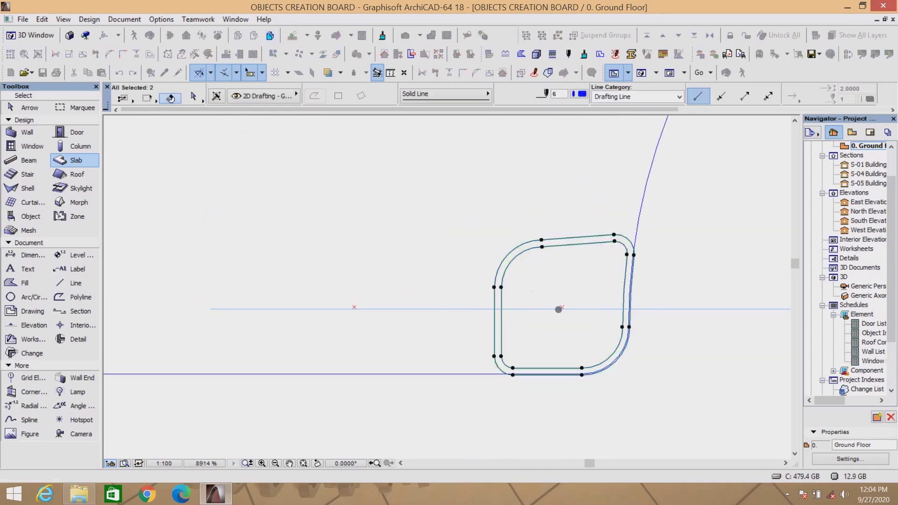
{"action": "key", "text": "Delete"}
Step: Delete the spare post outline and its hotspot beside the left-hand hollow post
{"action": "scroll", "coordinate": [597, 300], "scroll_direction": "down", "scroll_amount": 3}
{"action": "scroll", "coordinate": [427, 307], "scroll_direction": "down", "scroll_amount": 2}
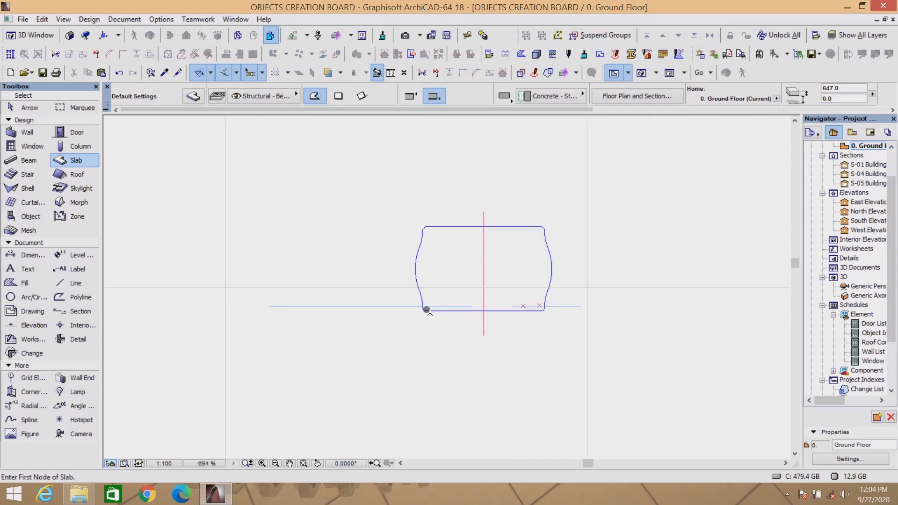
{"action": "scroll", "coordinate": [443, 313], "scroll_direction": "up", "scroll_amount": 5}
{"action": "scroll", "coordinate": [408, 127], "scroll_direction": "up", "scroll_amount": 1}
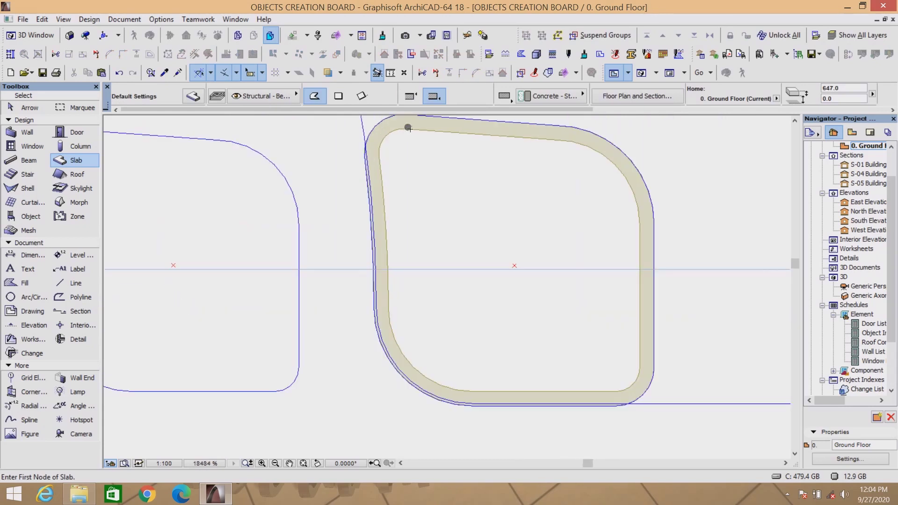
{"action": "scroll", "coordinate": [528, 232], "scroll_direction": "down", "scroll_amount": 2}
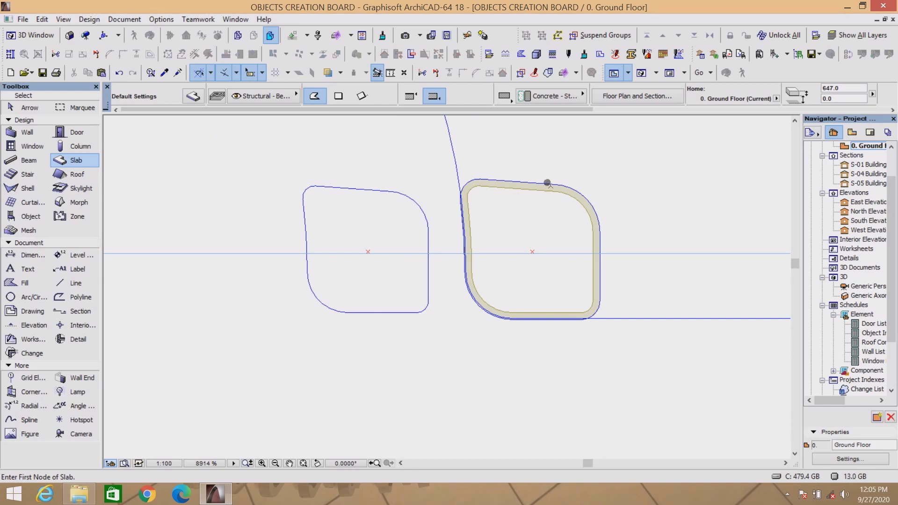
{"action": "mouse_move", "coordinate": [416, 171]}
{"action": "left_mouse_down", "text": "shift"}
{"action": "mouse_move", "coordinate": [366, 247]}
{"action": "mouse_move", "coordinate": [374, 328]}
{"action": "mouse_move", "coordinate": [304, 354]}
{"action": "left_mouse_up", "text": "shift"}
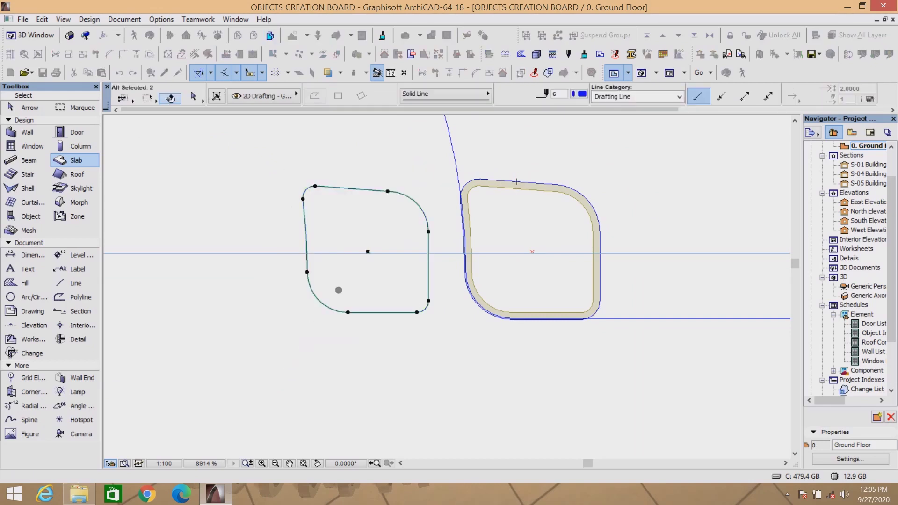
{"action": "key", "text": "Delete"}
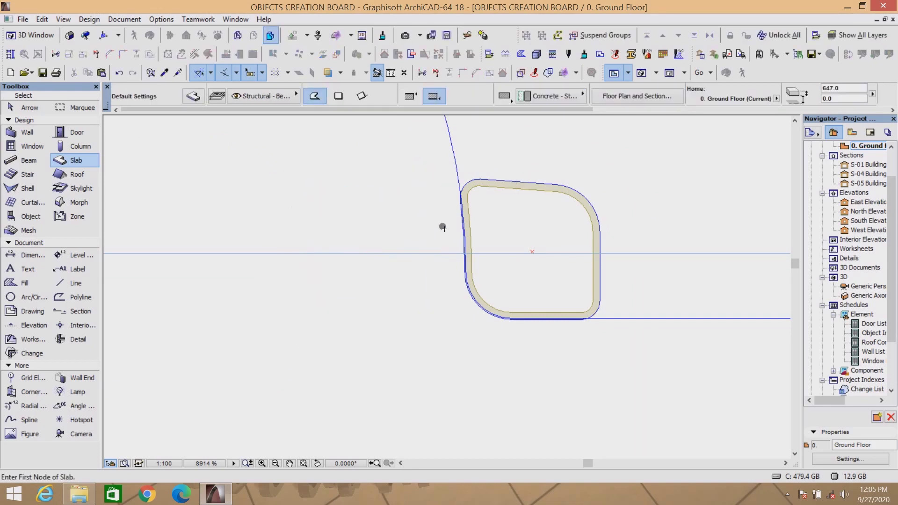
Step: Copy the left-hand post's outer outline and centre hotspot about 84 horizontally to the left of the post
{"action": "scroll", "coordinate": [569, 193], "scroll_direction": "up", "scroll_amount": 3}
{"action": "left_click", "coordinate": [604, 298], "text": "shift"}
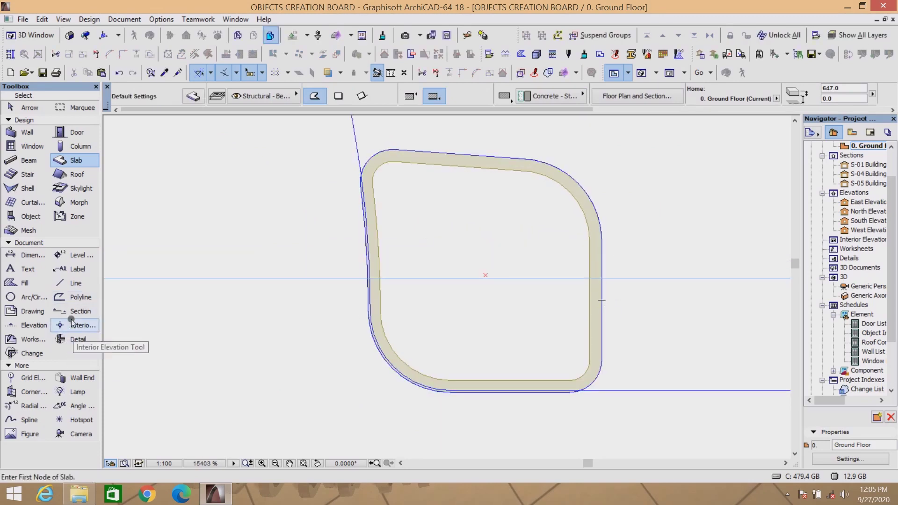
{"action": "left_click", "coordinate": [77, 297]}
{"action": "scroll", "coordinate": [605, 302], "scroll_direction": "up", "scroll_amount": 5}
{"action": "left_click", "coordinate": [581, 300], "text": "shift"}
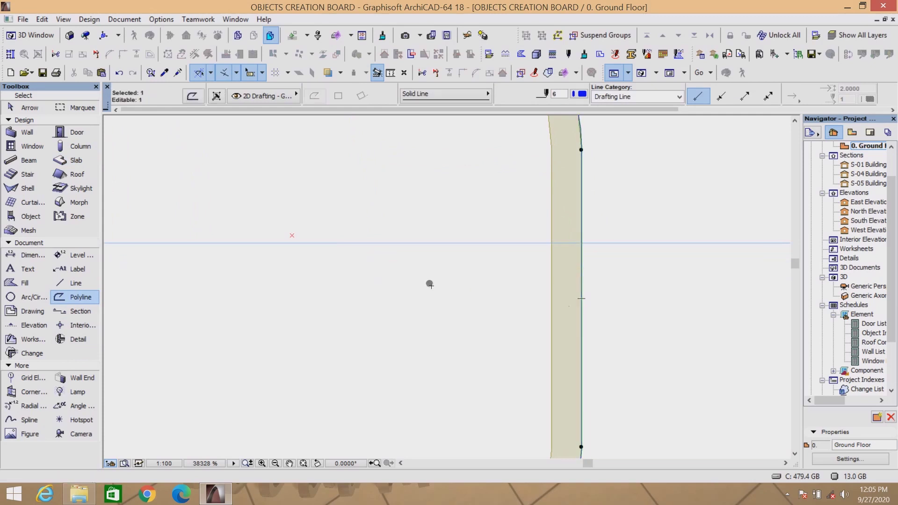
{"action": "left_click", "coordinate": [294, 236]}
{"action": "scroll", "coordinate": [439, 262], "scroll_direction": "down", "scroll_amount": 10}
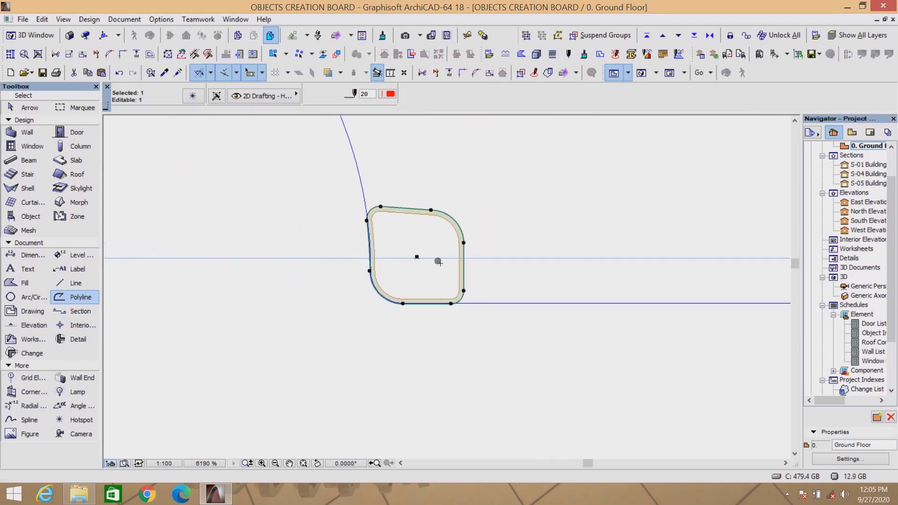
{"action": "key", "text": "ctrl+shift+d"}
{"action": "left_click", "coordinate": [434, 271]}
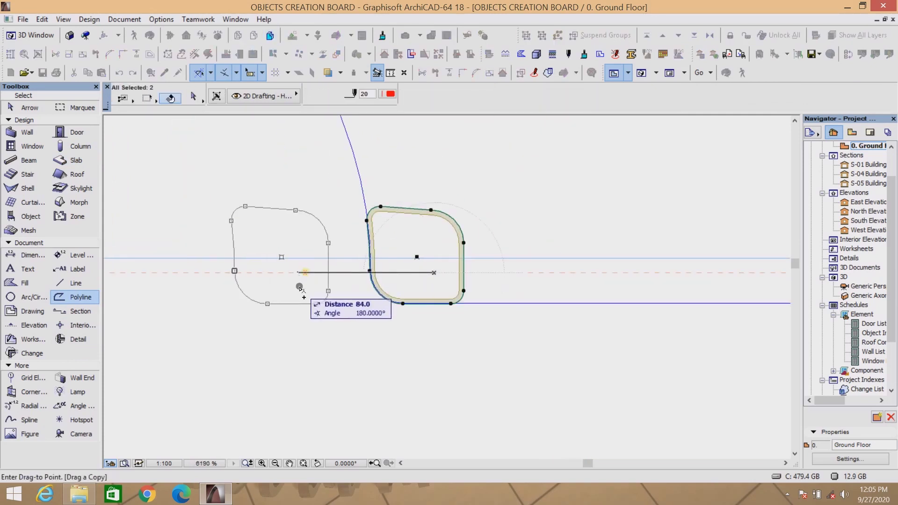
{"action": "left_click", "coordinate": [299, 287]}
{"action": "key", "text": "Escape"}
Step: Trace the copied outline with the Morph tool and Magic Wand to create a flat filled morph
{"action": "left_click", "coordinate": [78, 202]}
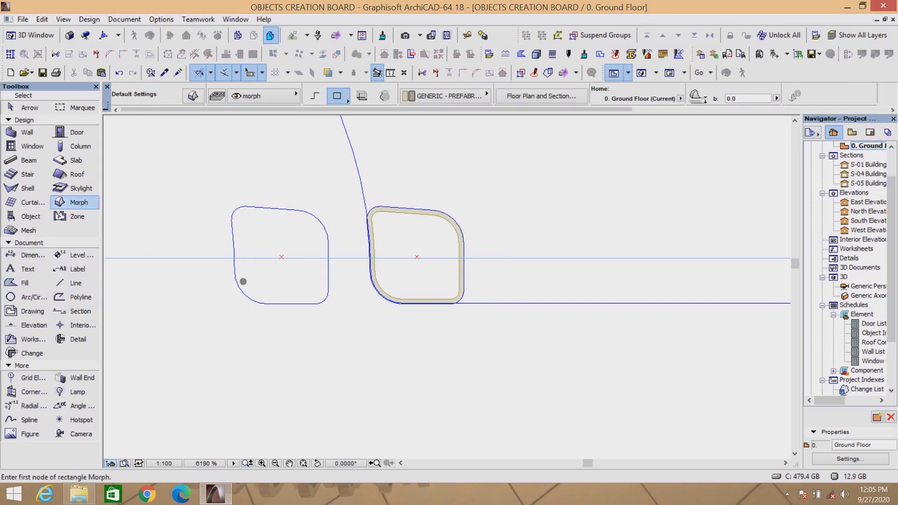
{"action": "scroll", "coordinate": [257, 300], "scroll_direction": "up", "scroll_amount": 2}
{"action": "left_click", "coordinate": [352, 287]}
{"action": "scroll", "coordinate": [388, 327], "scroll_direction": "down", "scroll_amount": 3}
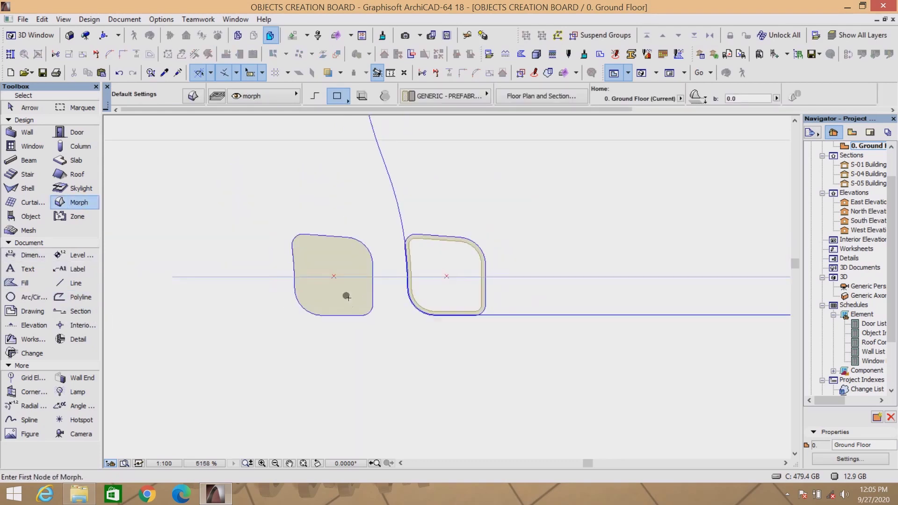
{"action": "scroll", "coordinate": [344, 294], "scroll_direction": "up", "scroll_amount": 3}
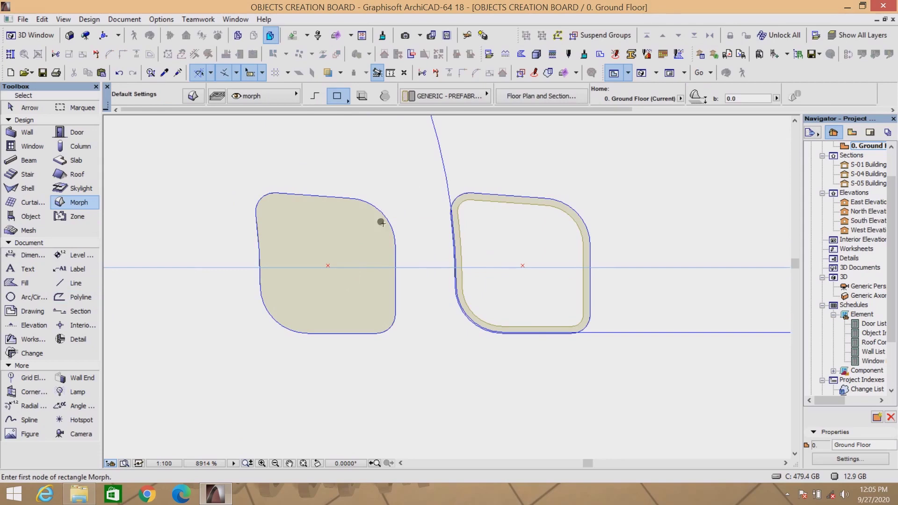
Step: Extrude the flat morph upwards by 700 in the 3D view and clear the selection
{"action": "left_click", "coordinate": [641, 74]}
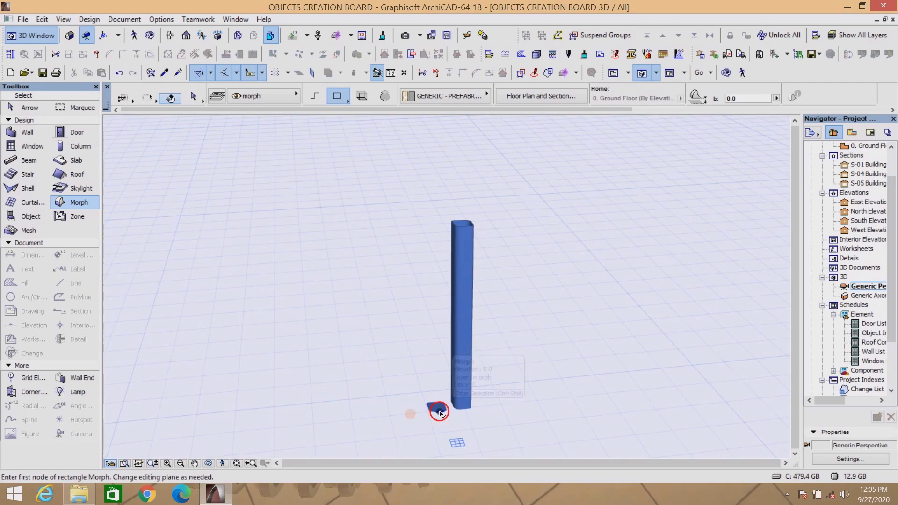
{"action": "left_click", "coordinate": [444, 410], "text": "shift"}
{"action": "left_click", "coordinate": [445, 410]}
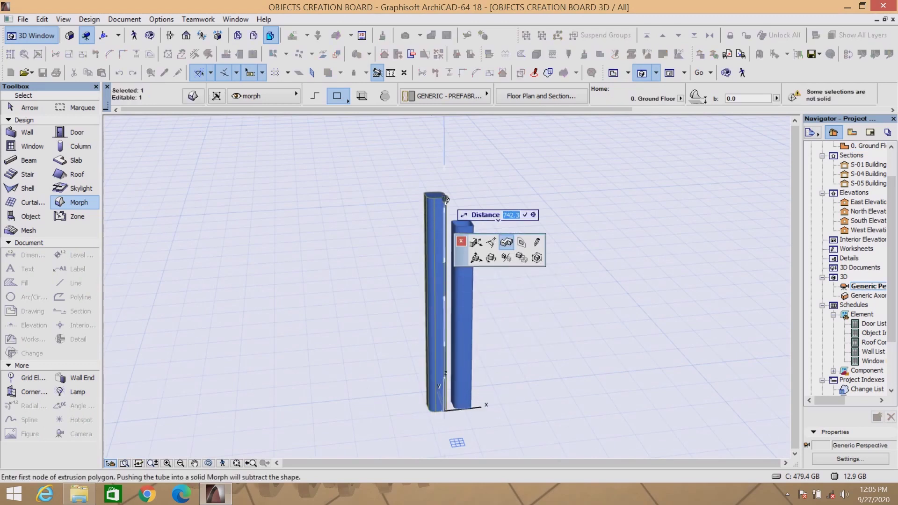
{"action": "type", "text": "700"}
{"action": "key", "text": "Return"}
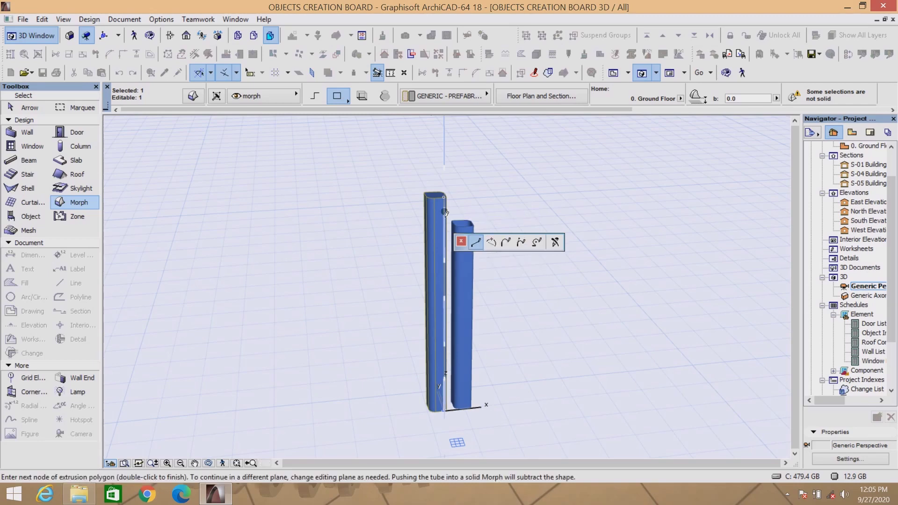
{"action": "double_click", "coordinate": [444, 211]}
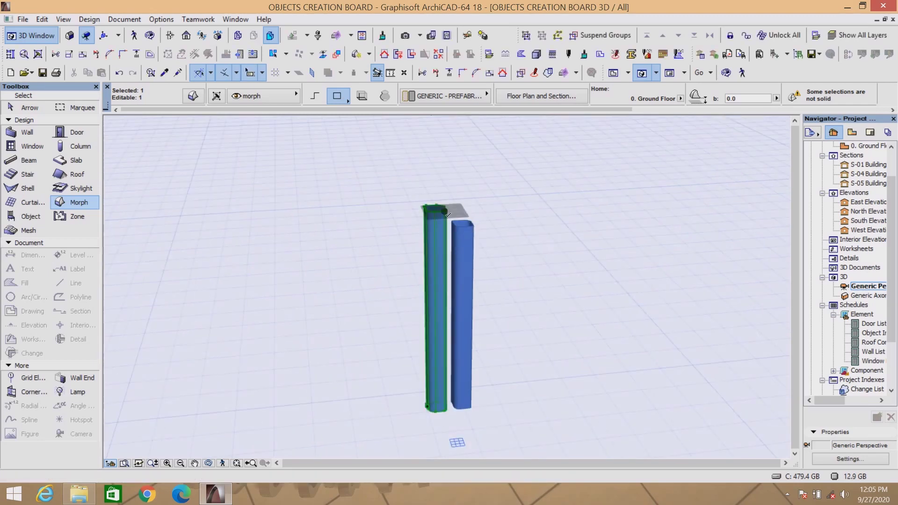
{"action": "key", "text": "Escape"}
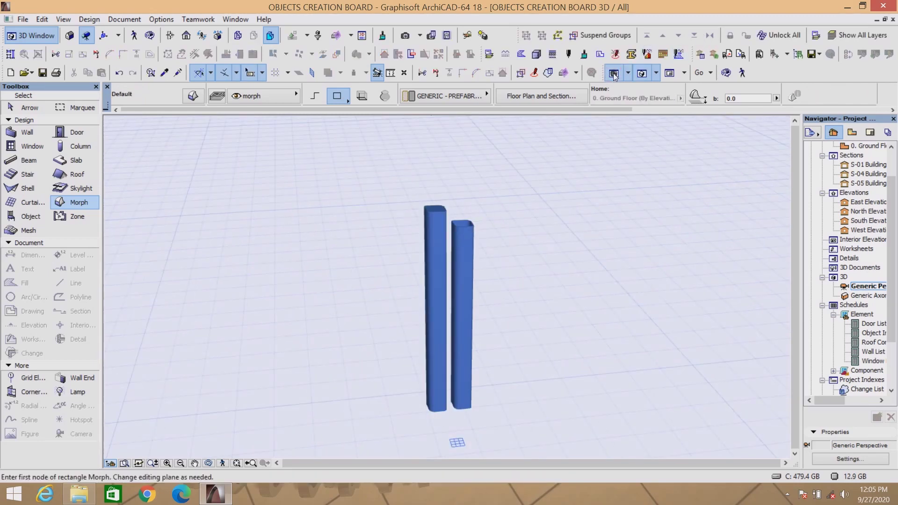
Step: Move the solid morph on the floor plan onto the hollow post, from its centre hotspot to the post's hotspot
{"action": "left_click", "coordinate": [614, 73]}
{"action": "left_click", "coordinate": [360, 284], "text": "shift"}
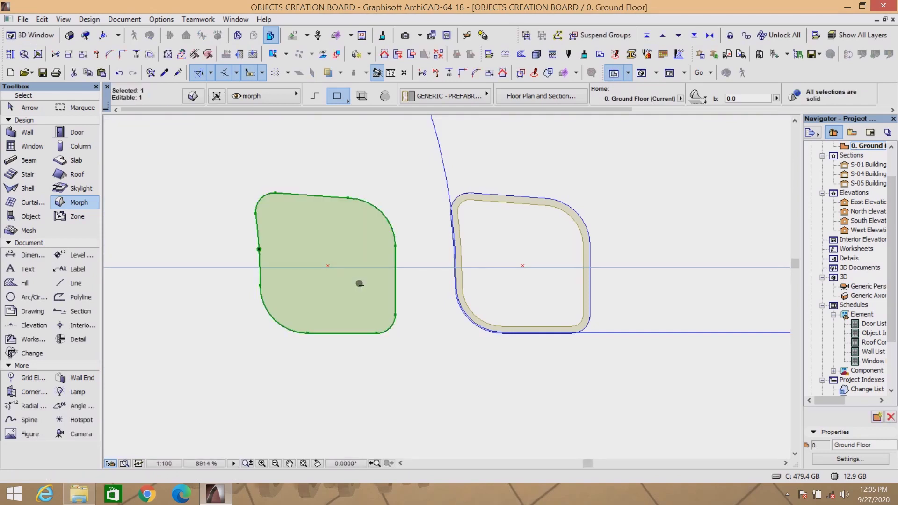
{"action": "key", "text": "ctrl+d"}
{"action": "left_click", "coordinate": [329, 266]}
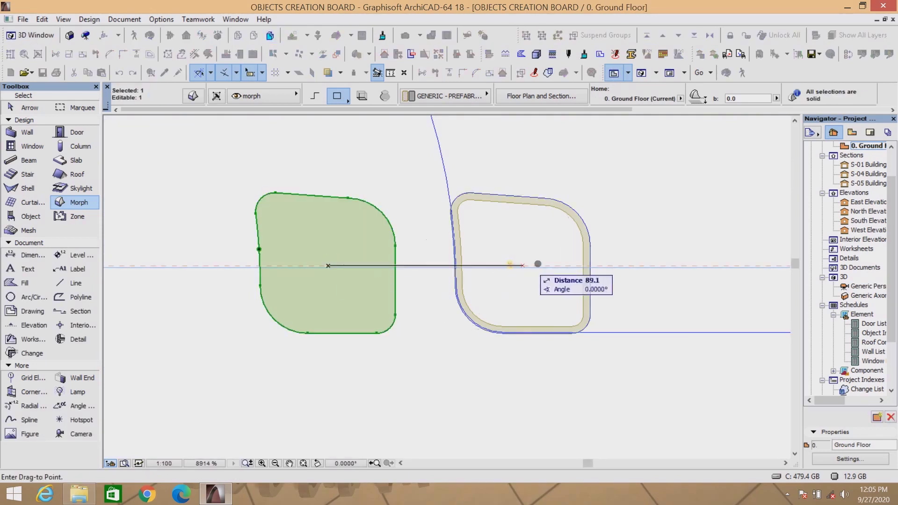
{"action": "scroll", "coordinate": [536, 265], "scroll_direction": "up", "scroll_amount": 3}
{"action": "left_click", "coordinate": [513, 271]}
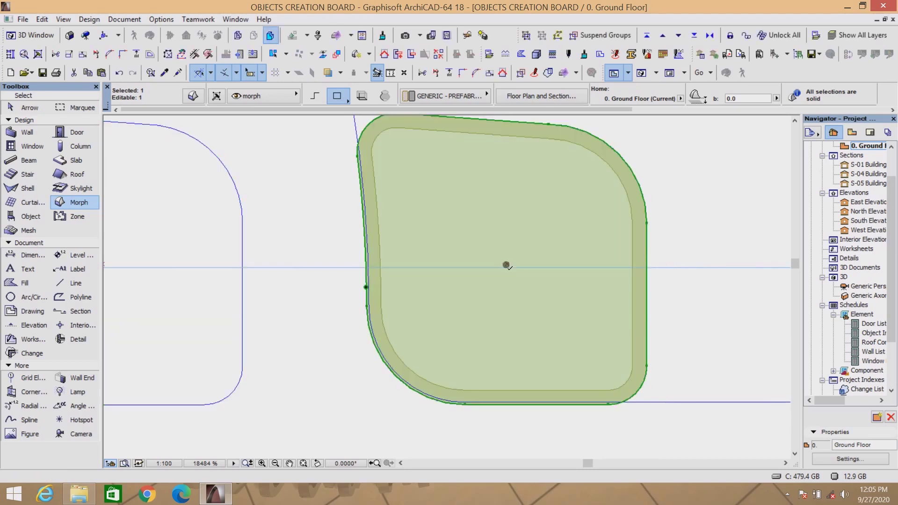
{"action": "scroll", "coordinate": [510, 268], "scroll_direction": "down", "scroll_amount": 3}
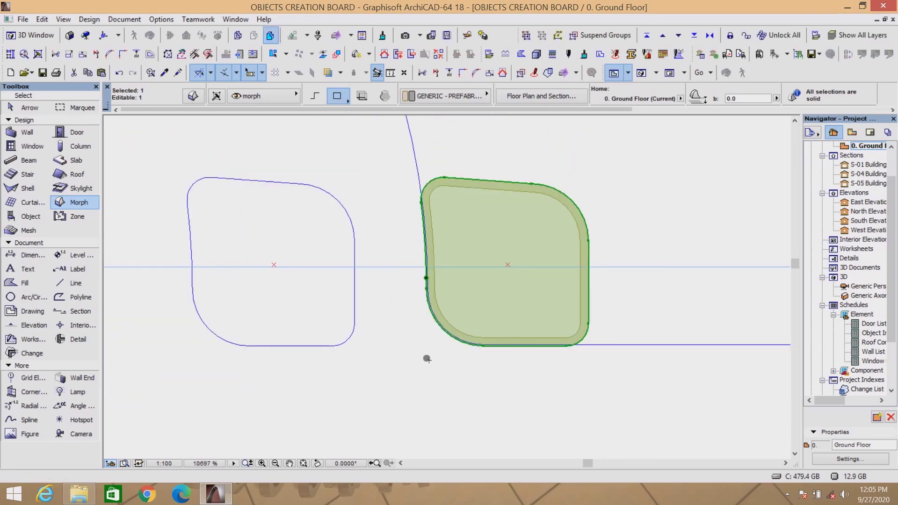
{"action": "key", "text": "Escape"}
Step: In the S-05 building section, drag a copy of the hollow post straight up, from its base corner to its top corner
{"action": "scroll", "coordinate": [507, 258], "scroll_direction": "down", "scroll_amount": 15}
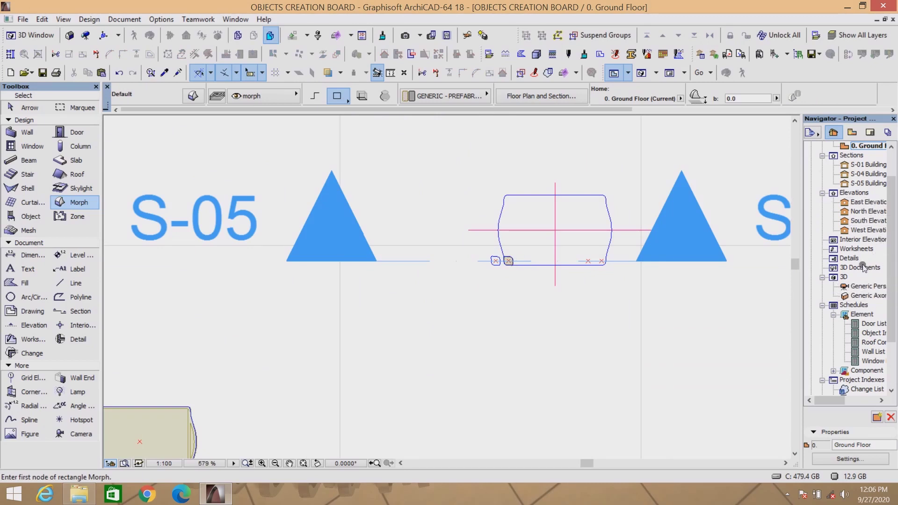
{"action": "double_click", "coordinate": [863, 184]}
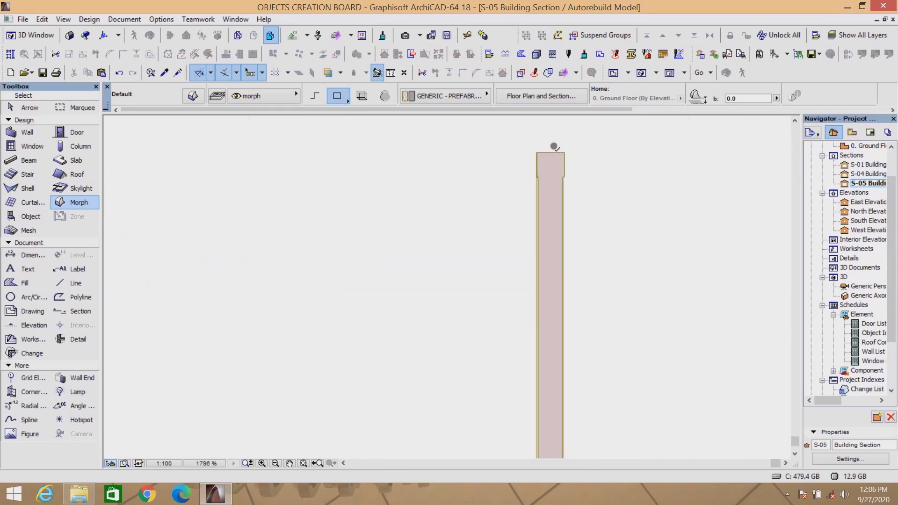
{"action": "scroll", "coordinate": [554, 146], "scroll_direction": "up", "scroll_amount": 3}
{"action": "scroll", "coordinate": [567, 201], "scroll_direction": "up", "scroll_amount": 2}
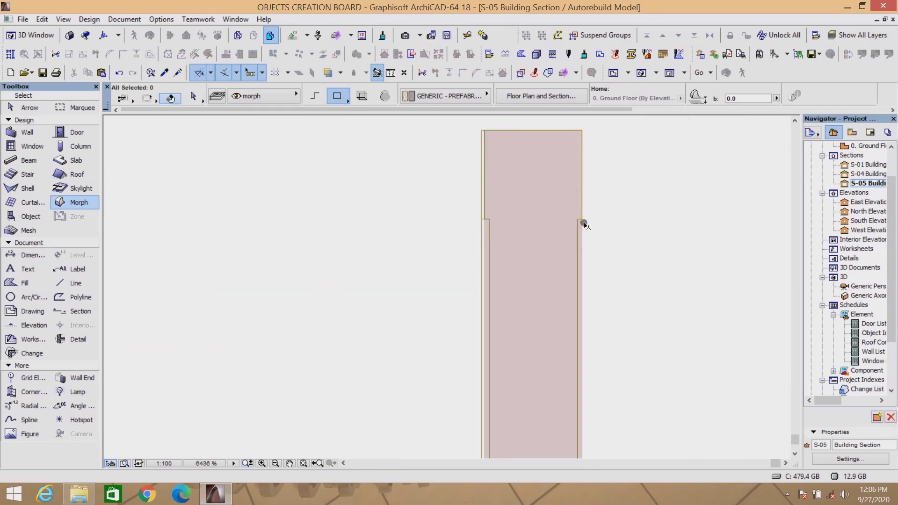
{"action": "left_click", "coordinate": [581, 219]}
{"action": "scroll", "coordinate": [540, 181], "scroll_direction": "down", "scroll_amount": 4}
{"action": "scroll", "coordinate": [540, 182], "scroll_direction": "down", "scroll_amount": 3}
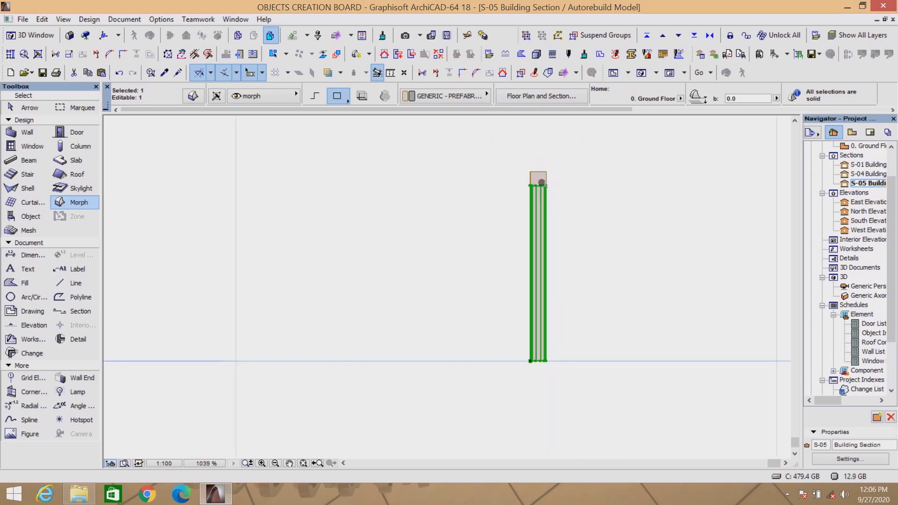
{"action": "key", "text": "ctrl+shift+d"}
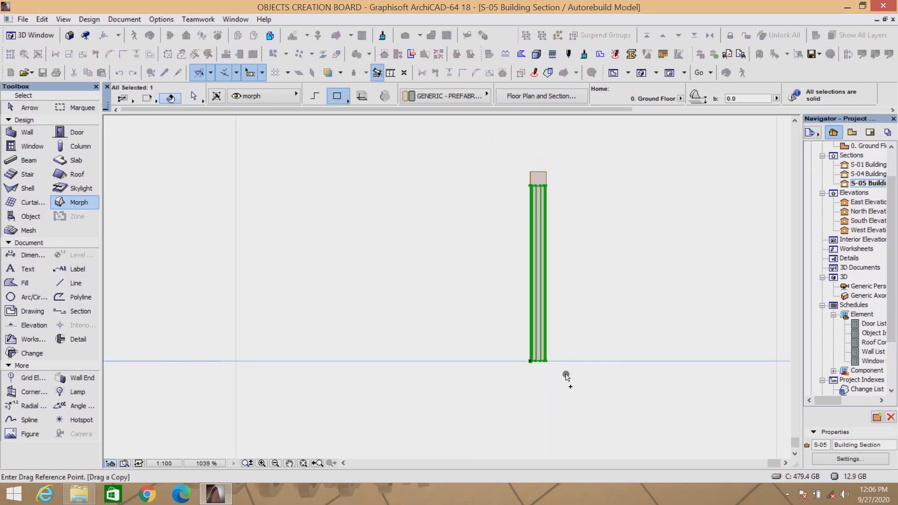
{"action": "left_click", "coordinate": [545, 361]}
{"action": "scroll", "coordinate": [542, 173], "scroll_direction": "up", "scroll_amount": 10}
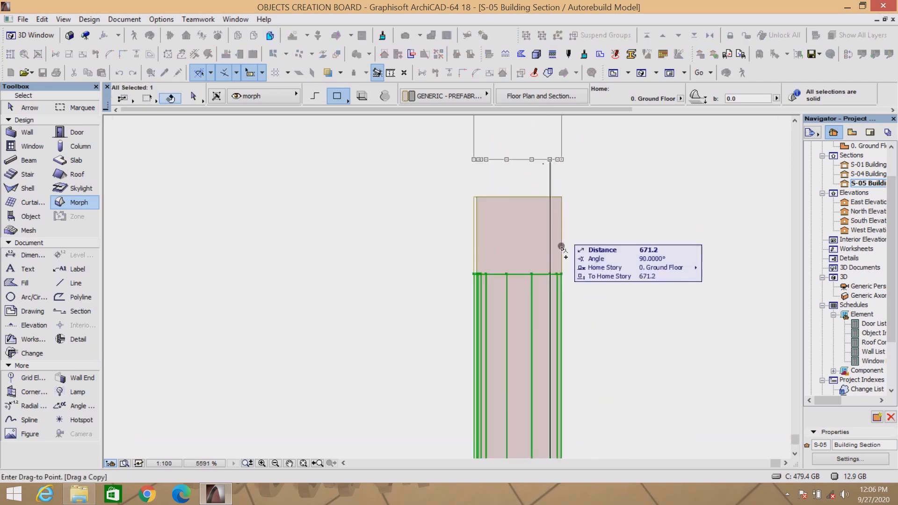
{"action": "left_click", "coordinate": [567, 275]}
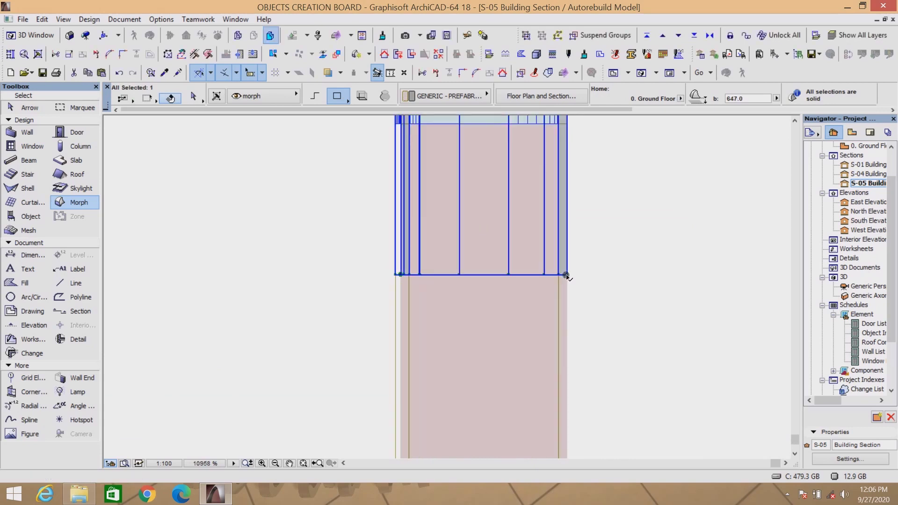
Step: Move the copied upper hollow post vertically up by 3 to leave a gap above the original post
{"action": "key", "text": "ctrl+shift+d"}
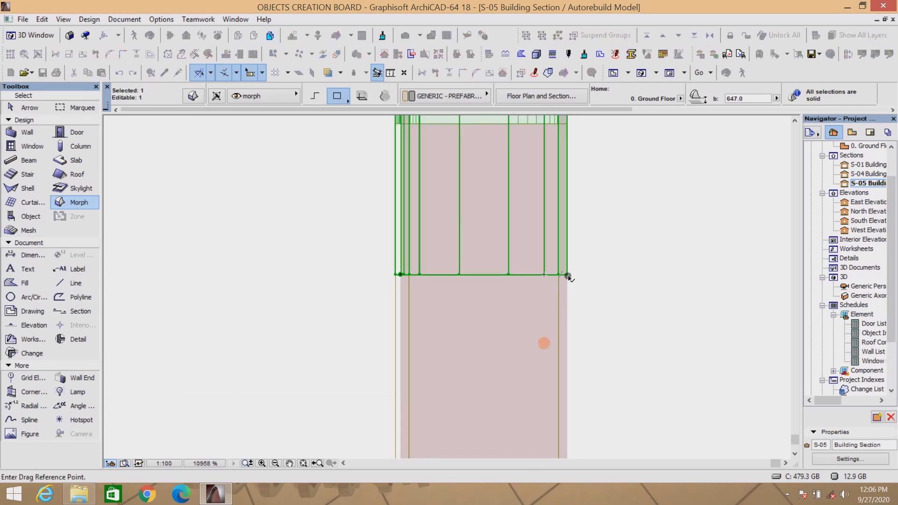
{"action": "left_click", "coordinate": [567, 273]}
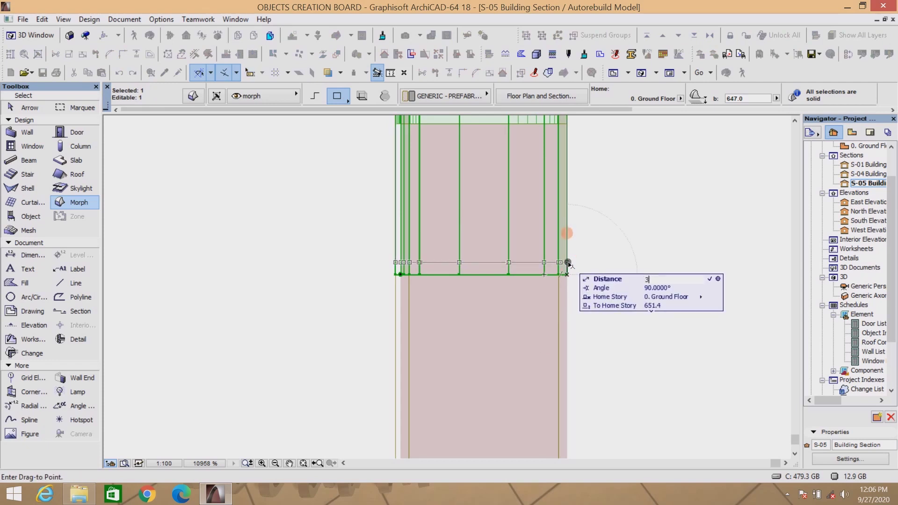
{"action": "left_click", "coordinate": [567, 265]}
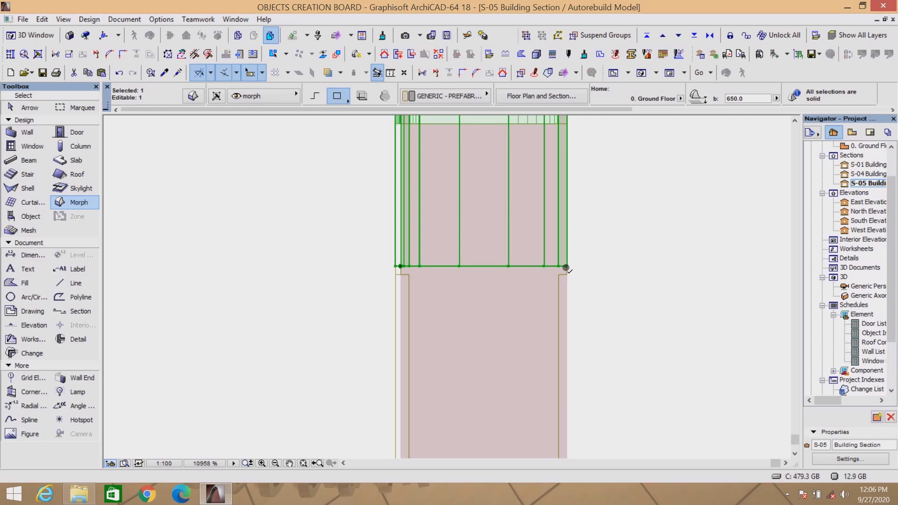
Step: In the 3D view, push the top rim face of the upper hollow post down by 597 with perpendicular extrusion
{"action": "scroll", "coordinate": [456, 357], "scroll_direction": "down", "scroll_amount": 4}
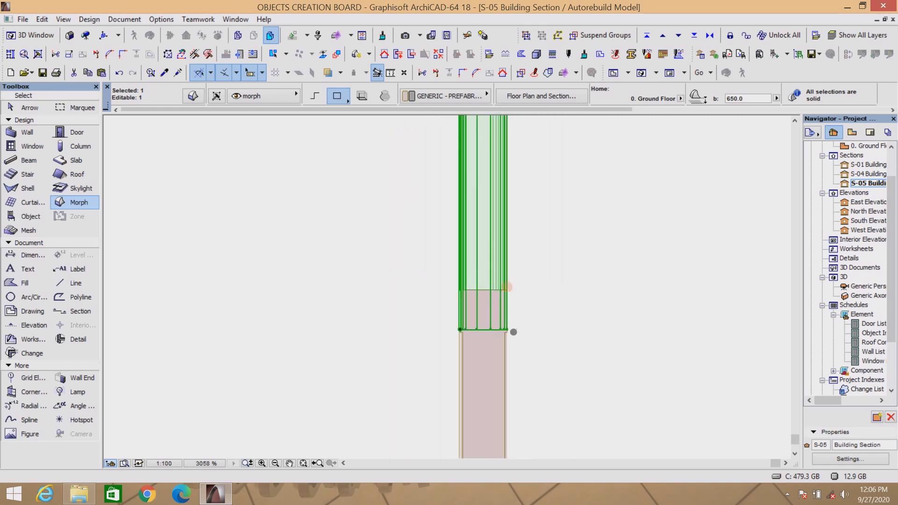
{"action": "scroll", "coordinate": [495, 328], "scroll_direction": "down", "scroll_amount": 6}
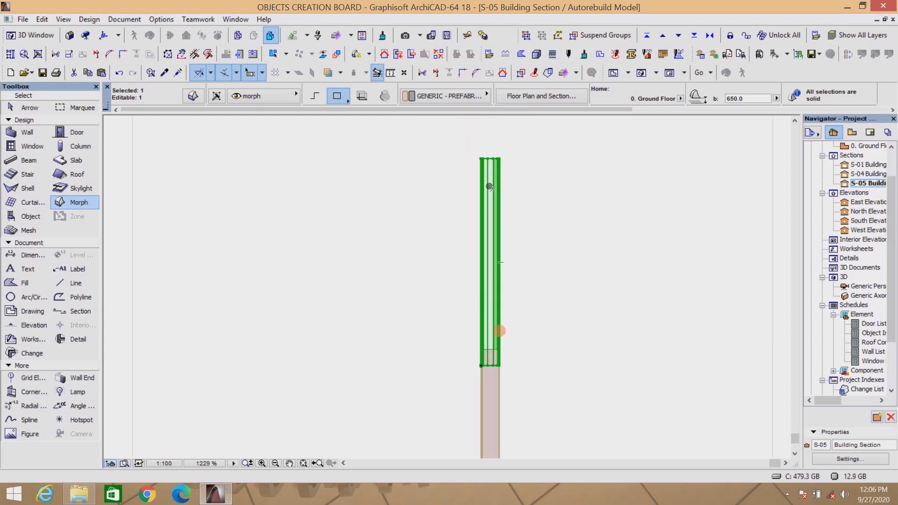
{"action": "scroll", "coordinate": [483, 367], "scroll_direction": "up", "scroll_amount": 3}
{"action": "scroll", "coordinate": [497, 323], "scroll_direction": "down", "scroll_amount": 3}
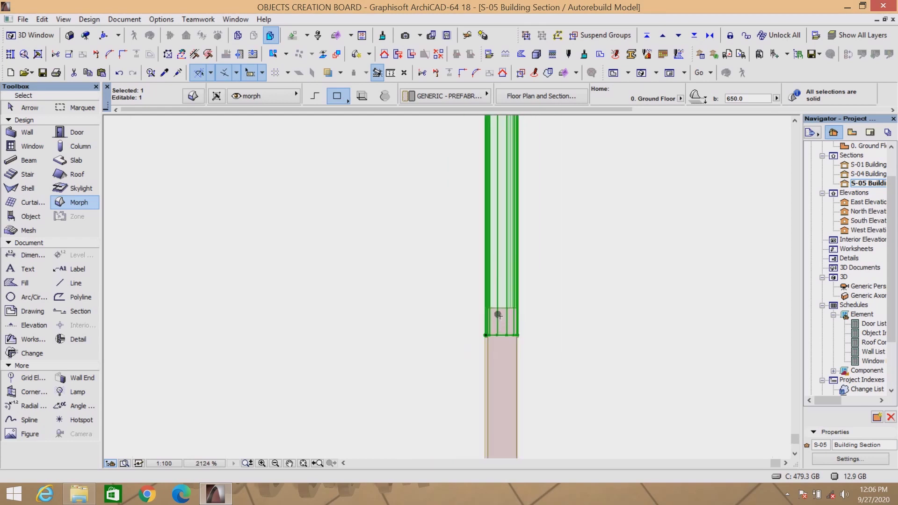
{"action": "scroll", "coordinate": [501, 311], "scroll_direction": "up", "scroll_amount": 3}
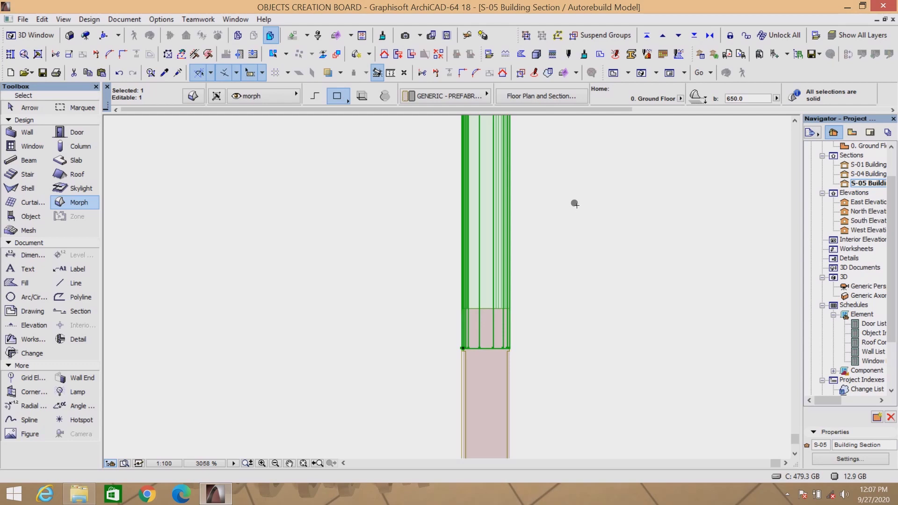
{"action": "left_click", "coordinate": [641, 74]}
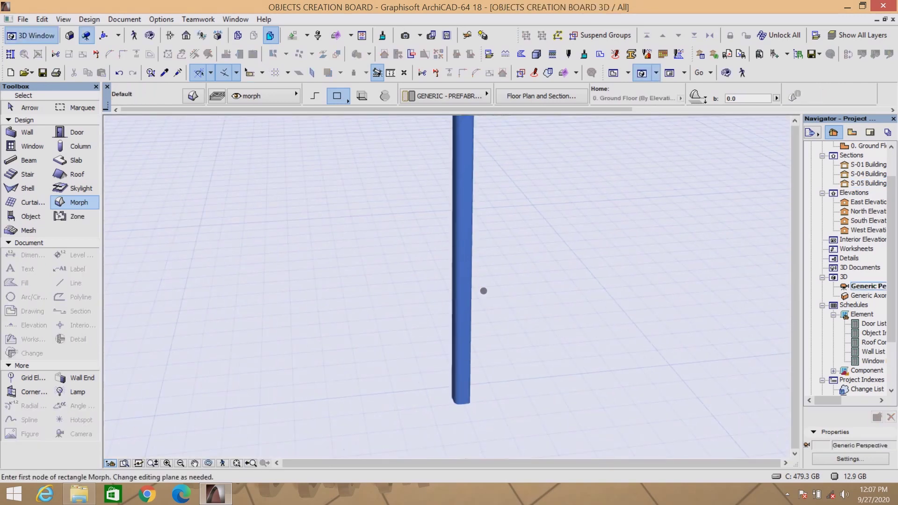
{"action": "scroll", "coordinate": [473, 208], "scroll_direction": "down", "scroll_amount": 3}
{"action": "scroll", "coordinate": [473, 208], "scroll_direction": "up", "scroll_amount": 2}
{"action": "left_click", "coordinate": [472, 145]}
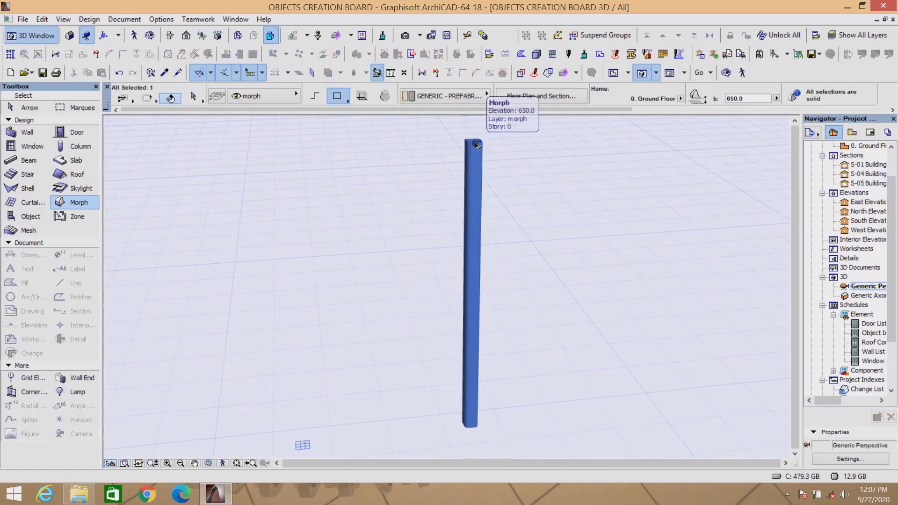
{"action": "scroll", "coordinate": [476, 138], "scroll_direction": "up", "scroll_amount": 3}
{"action": "scroll", "coordinate": [477, 138], "scroll_direction": "up", "scroll_amount": 1}
{"action": "scroll", "coordinate": [476, 140], "scroll_direction": "down", "scroll_amount": 1}
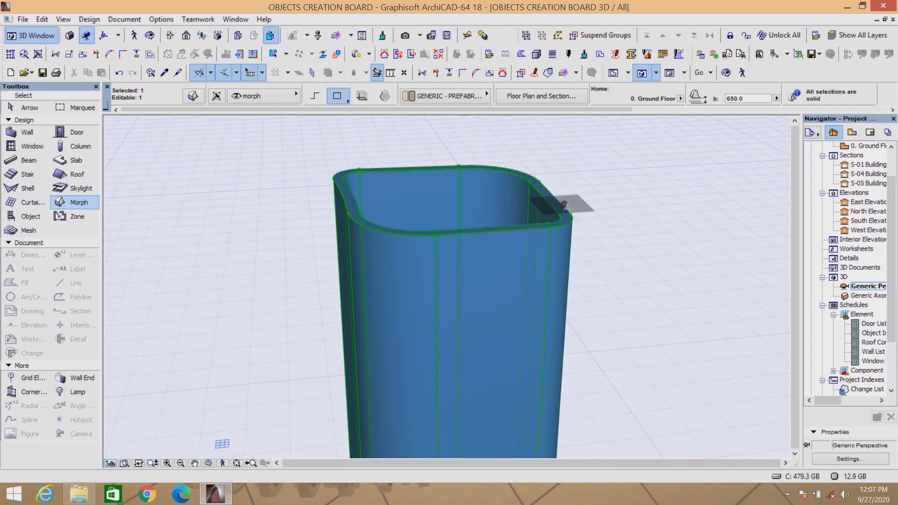
{"action": "scroll", "coordinate": [565, 203], "scroll_direction": "up", "scroll_amount": 1}
{"action": "scroll", "coordinate": [564, 202], "scroll_direction": "down", "scroll_amount": 3}
{"action": "scroll", "coordinate": [563, 203], "scroll_direction": "up", "scroll_amount": 2}
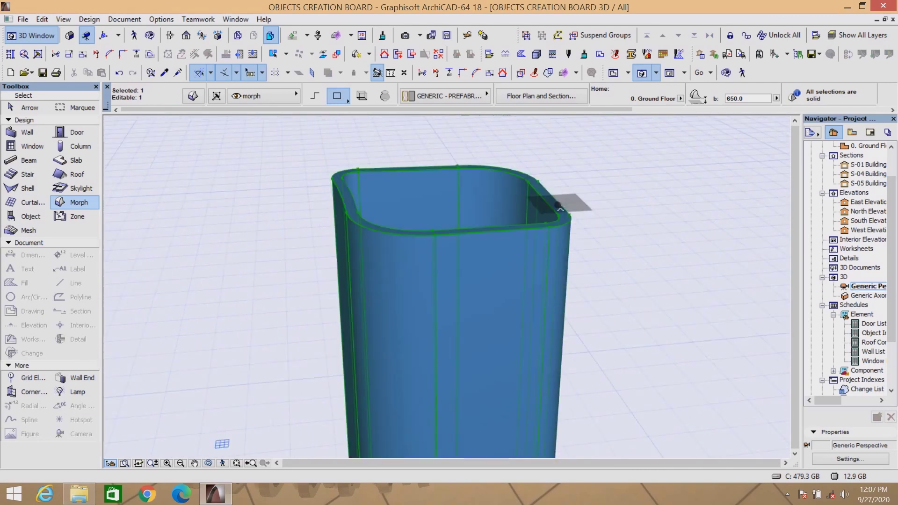
{"action": "scroll", "coordinate": [559, 206], "scroll_direction": "up", "scroll_amount": 3}
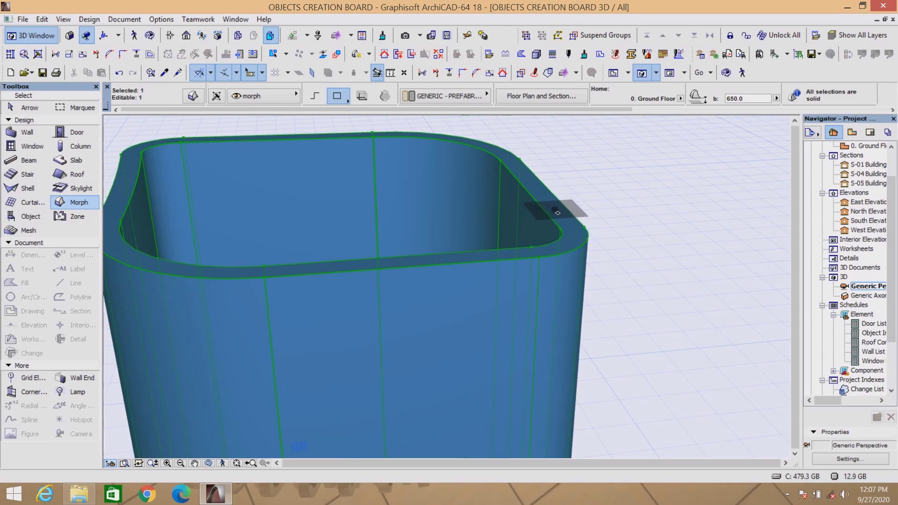
{"action": "left_click", "coordinate": [557, 212]}
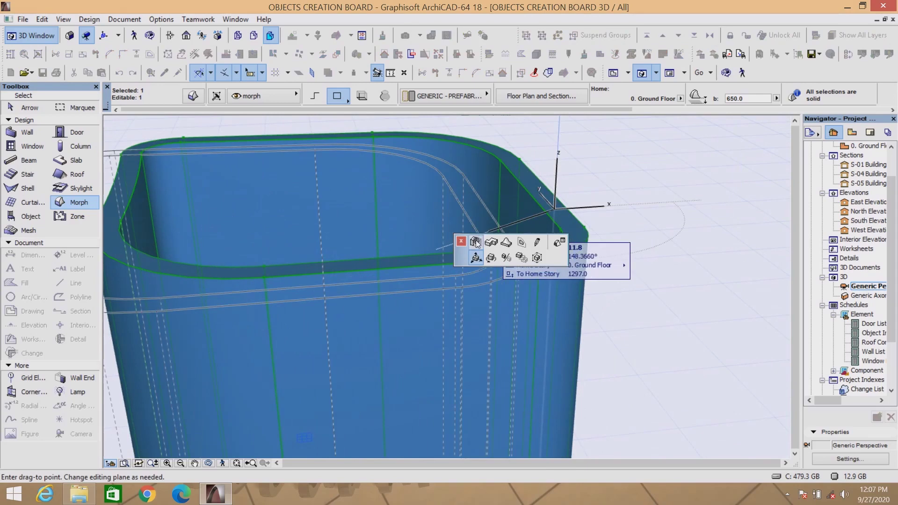
{"action": "left_click", "coordinate": [475, 243]}
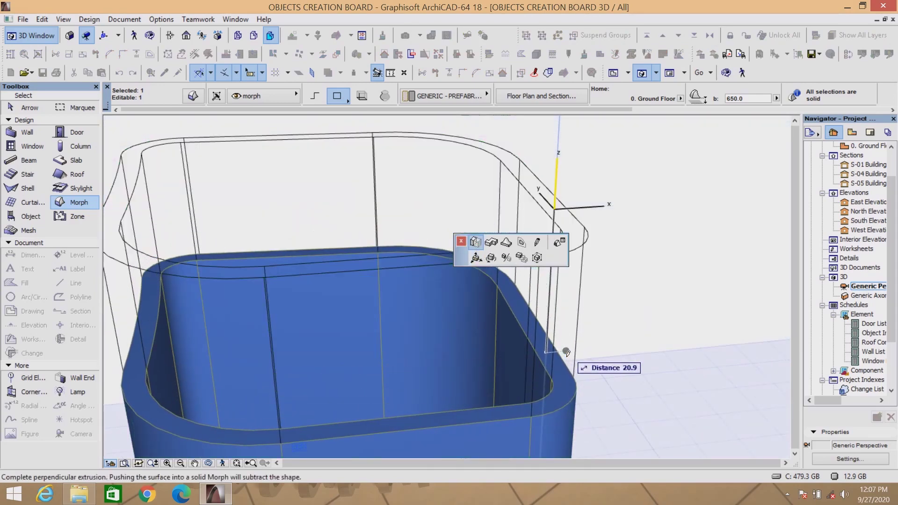
{"action": "type", "text": "5"}
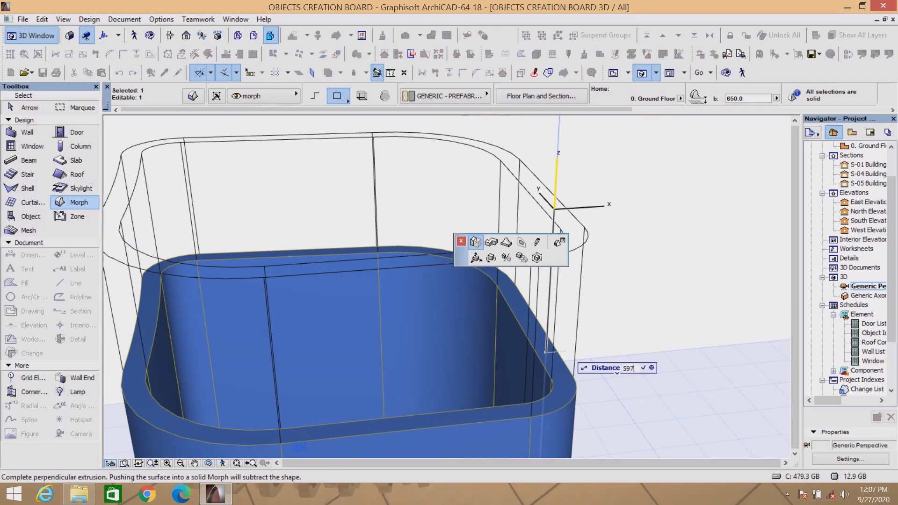
{"action": "type", "text": "97"}
{"action": "key", "text": "Return"}
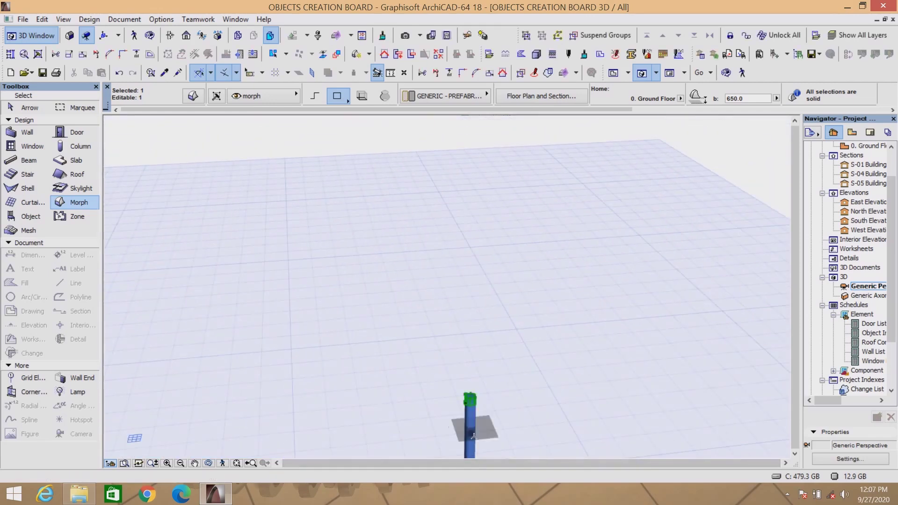
Step: Select the short upper and long lower hollow posts and subtract them from the solid morph with a Boolean operation
{"action": "scroll", "coordinate": [473, 436], "scroll_direction": "up", "scroll_amount": 5}
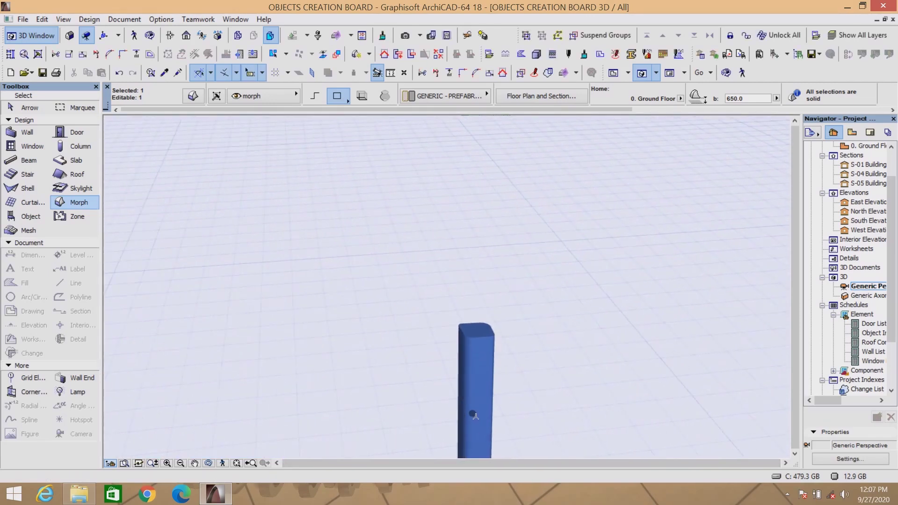
{"action": "scroll", "coordinate": [473, 415], "scroll_direction": "up", "scroll_amount": 3}
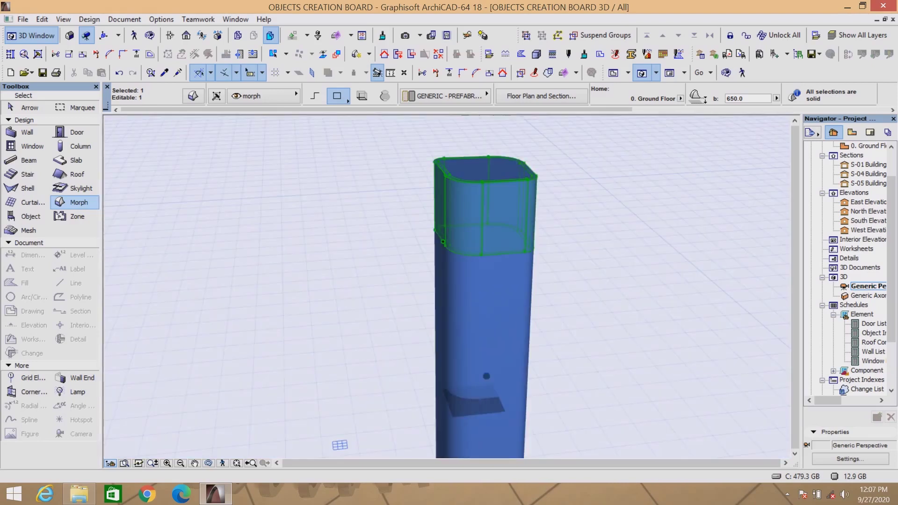
{"action": "left_click", "coordinate": [512, 274]}
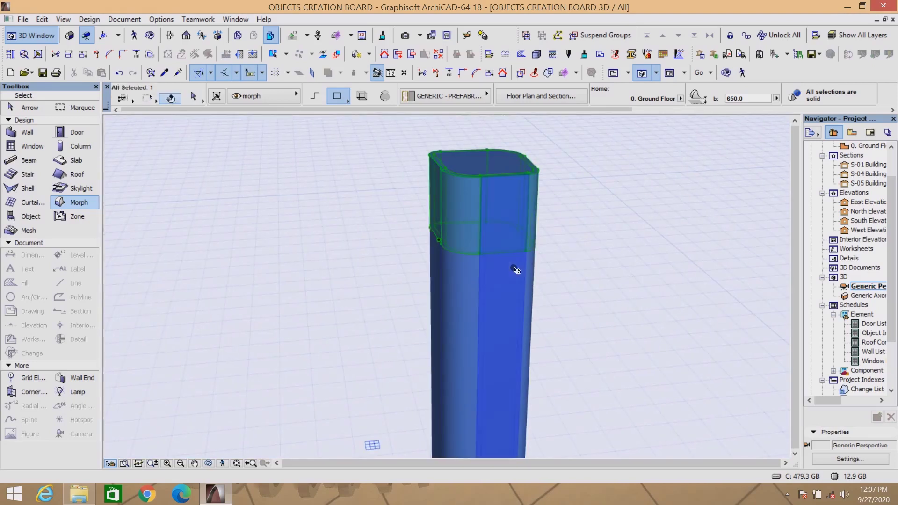
{"action": "left_click", "coordinate": [533, 257], "text": "shift"}
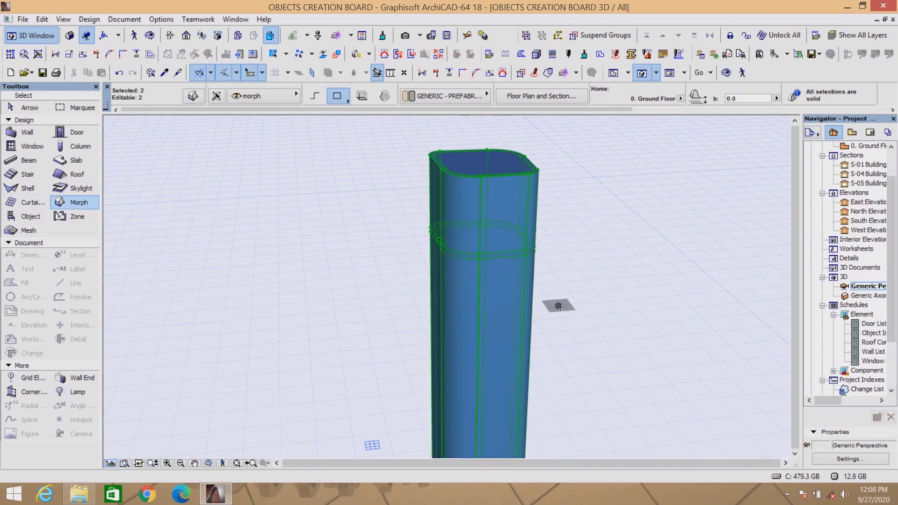
{"action": "right_click", "coordinate": [573, 206]}
{"action": "mouse_move", "coordinate": [618, 343]}
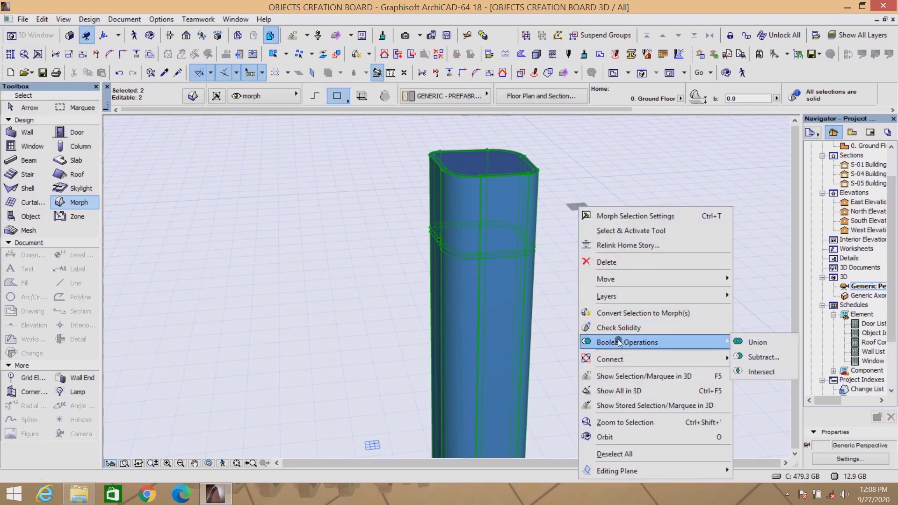
{"action": "left_click", "coordinate": [755, 357]}
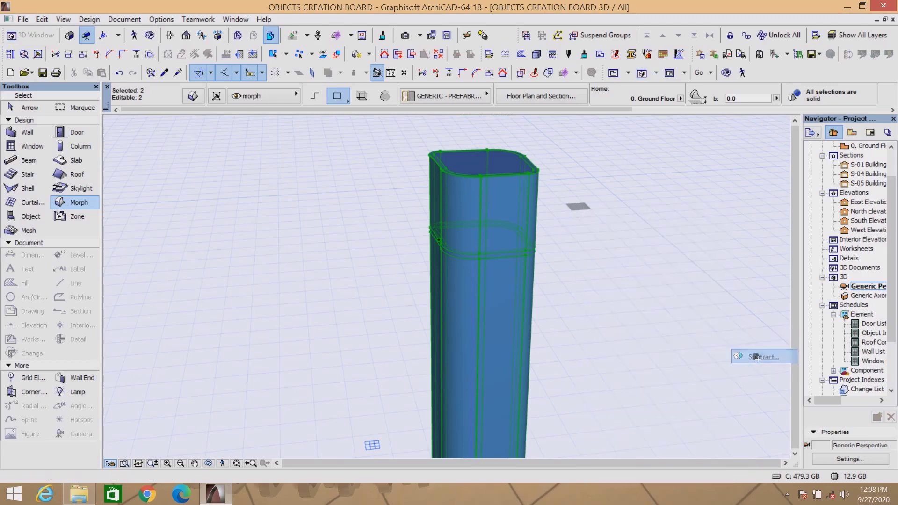
{"action": "left_click", "coordinate": [497, 167]}
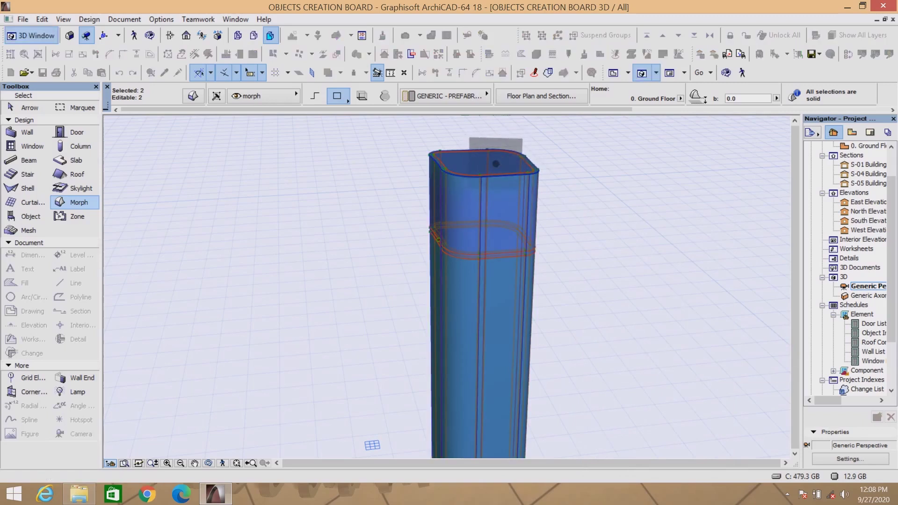
{"action": "scroll", "coordinate": [479, 257], "scroll_direction": "up", "scroll_amount": 2}
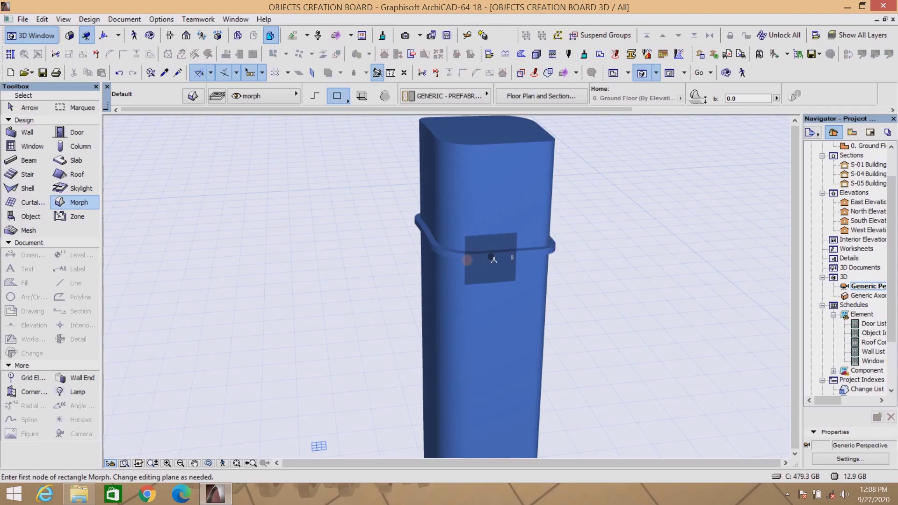
{"action": "scroll", "coordinate": [450, 247], "scroll_direction": "up", "scroll_amount": 1}
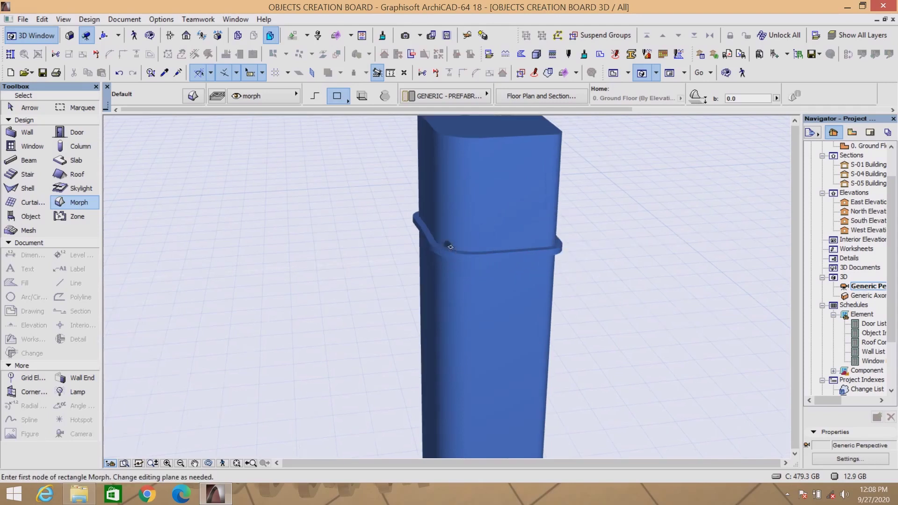
{"action": "scroll", "coordinate": [454, 255], "scroll_direction": "up", "scroll_amount": 3}
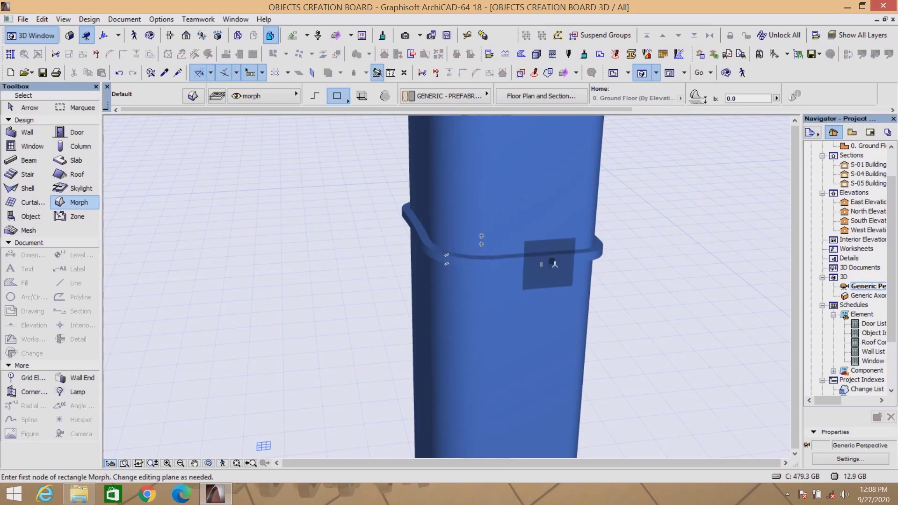
{"action": "scroll", "coordinate": [554, 262], "scroll_direction": "down", "scroll_amount": 1}
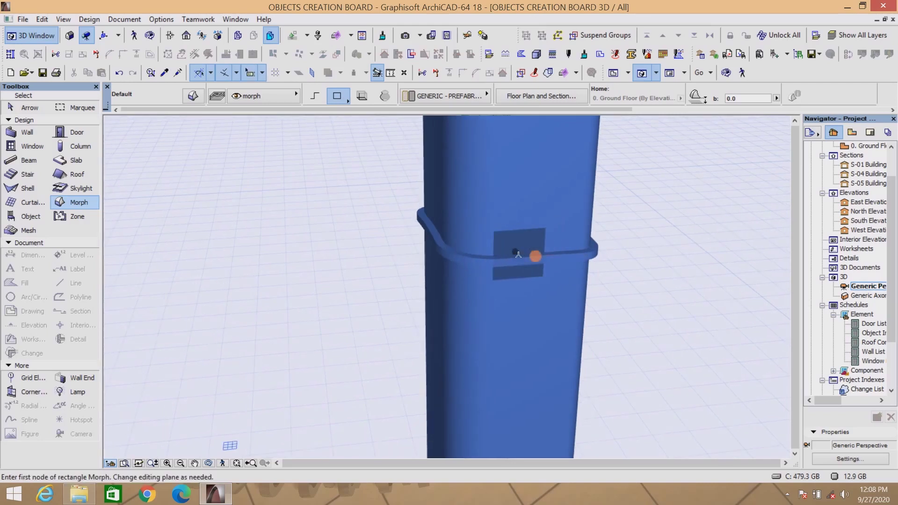
{"action": "scroll", "coordinate": [518, 255], "scroll_direction": "down", "scroll_amount": 2}
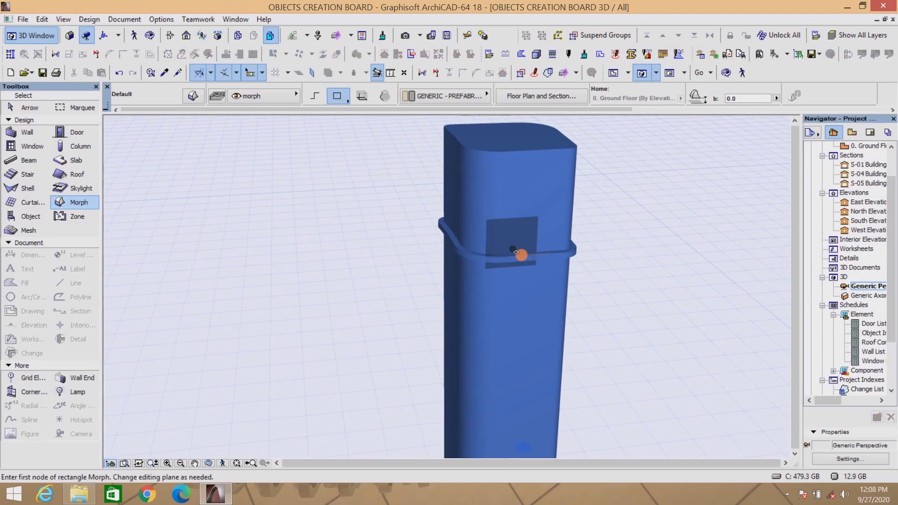
Step: Open the ground floor plan and select the outer polyline around the post's plan outline with the Polyline tool active
{"action": "scroll", "coordinate": [516, 252], "scroll_direction": "up", "scroll_amount": 3}
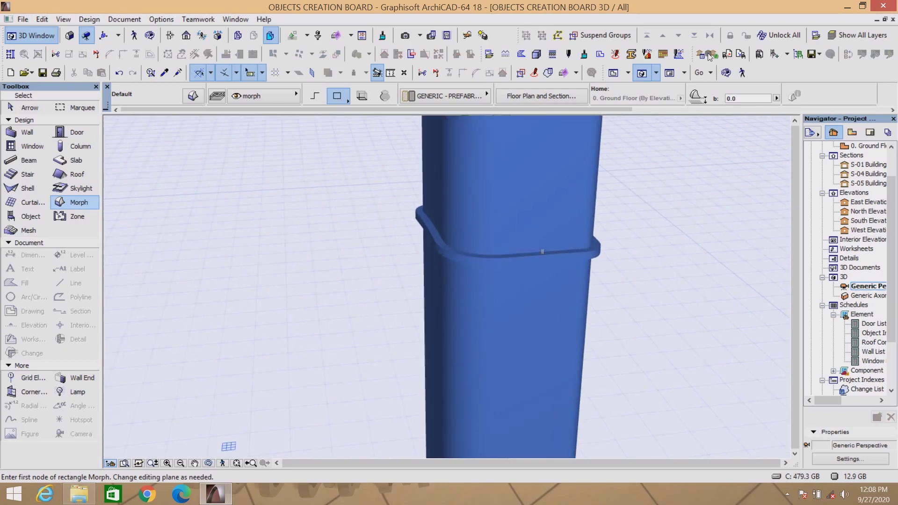
{"action": "left_click", "coordinate": [613, 72]}
{"action": "scroll", "coordinate": [507, 268], "scroll_direction": "up", "scroll_amount": 4}
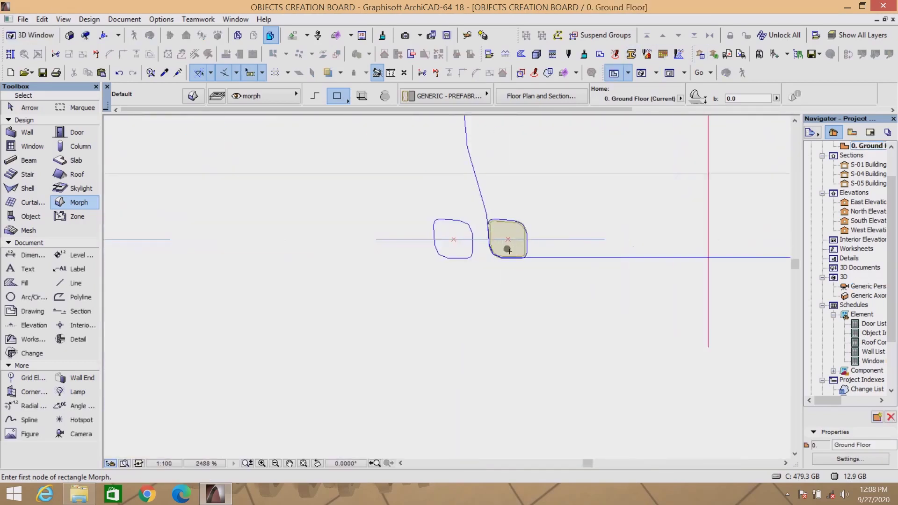
{"action": "scroll", "coordinate": [508, 251], "scroll_direction": "up", "scroll_amount": 5}
{"action": "scroll", "coordinate": [318, 198], "scroll_direction": "down", "scroll_amount": 1}
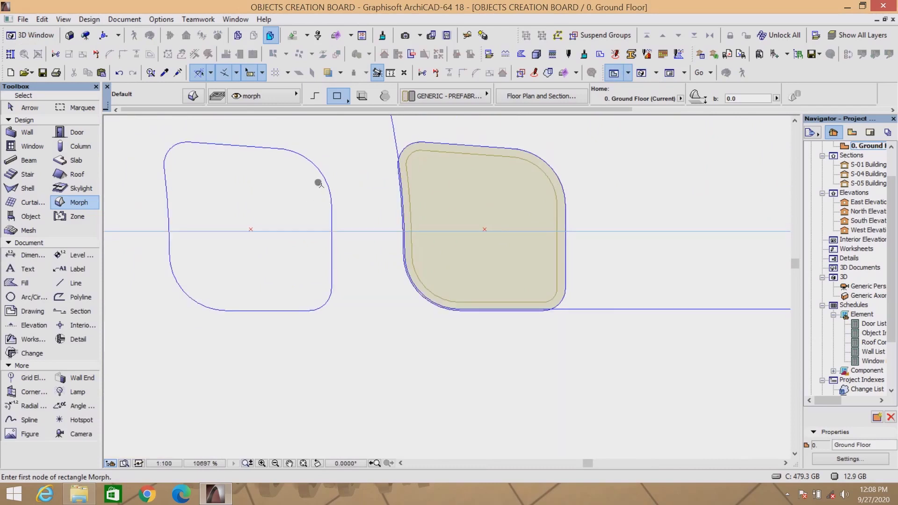
{"action": "left_click", "coordinate": [326, 169], "text": "shift"}
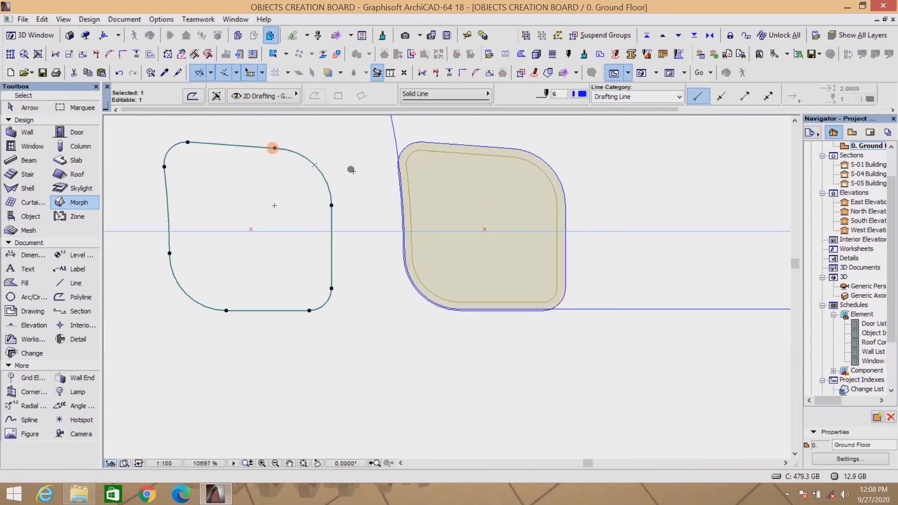
{"action": "key", "text": "Escape"}
{"action": "scroll", "coordinate": [473, 146], "scroll_direction": "up", "scroll_amount": 2}
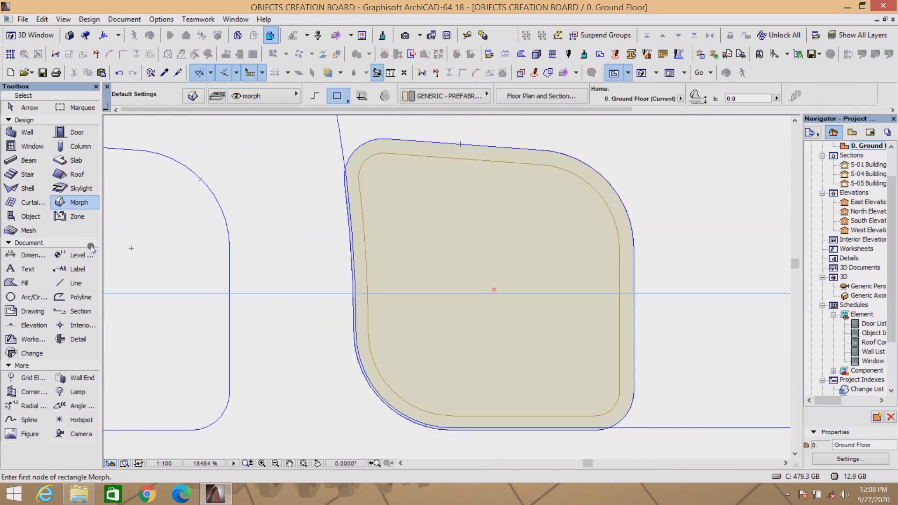
{"action": "left_click", "coordinate": [74, 297]}
{"action": "left_click", "coordinate": [494, 146], "text": "shift"}
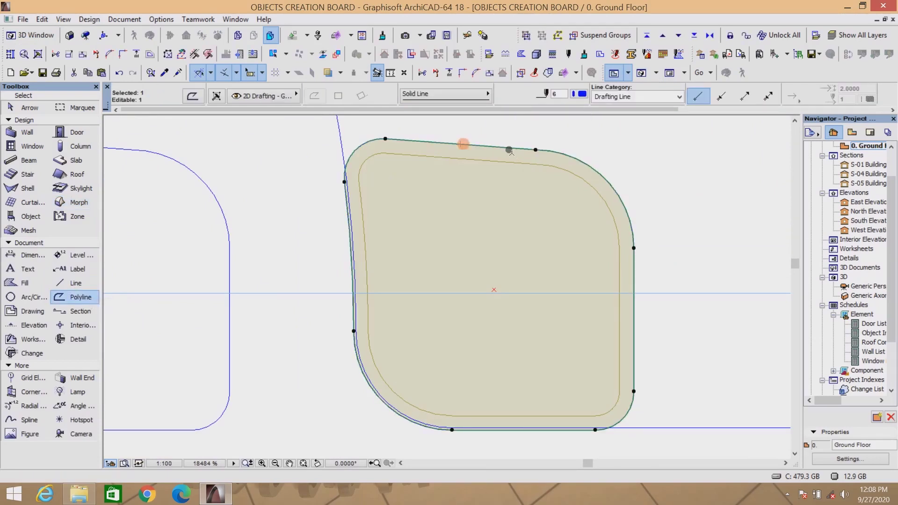
{"action": "key", "text": "ctrl+shift+d"}
{"action": "left_click", "coordinate": [535, 149]}
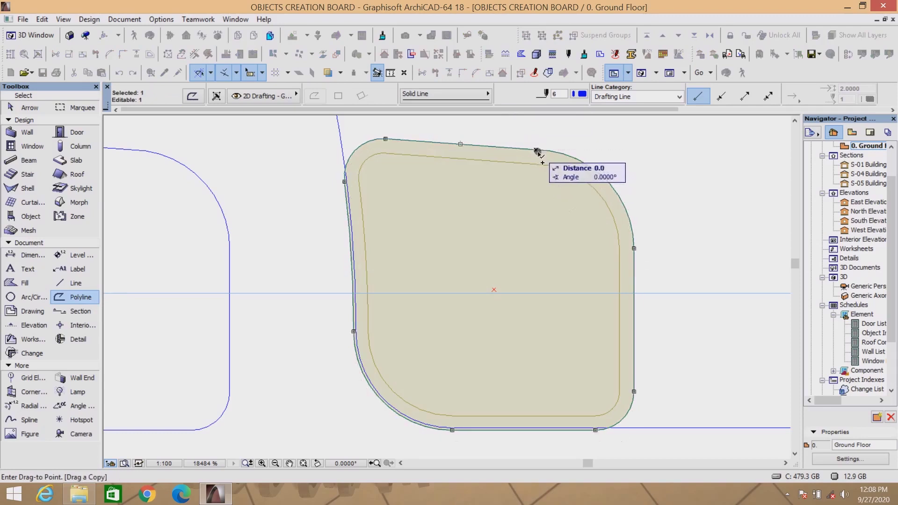
{"action": "key", "text": "Escape"}
Step: Offset the selected outer polyline inward by 3 onto the post's inner outline, and offset it inward by a further 5
{"action": "left_click", "coordinate": [516, 147]}
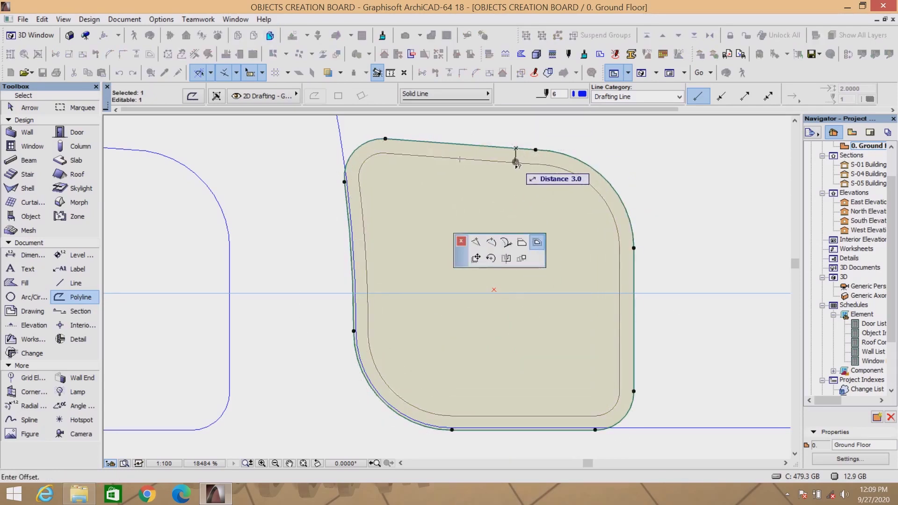
{"action": "left_click", "coordinate": [516, 162]}
{"action": "left_click", "coordinate": [515, 165]}
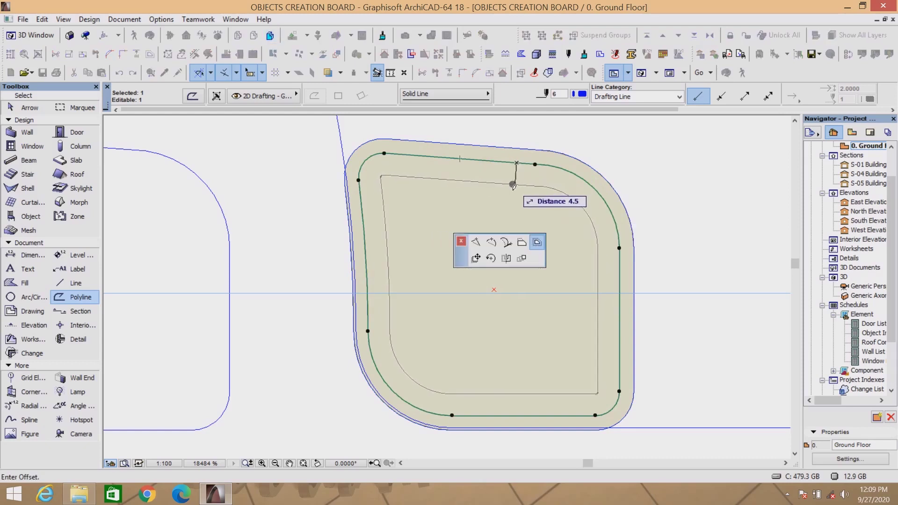
{"action": "type", "text": "5"}
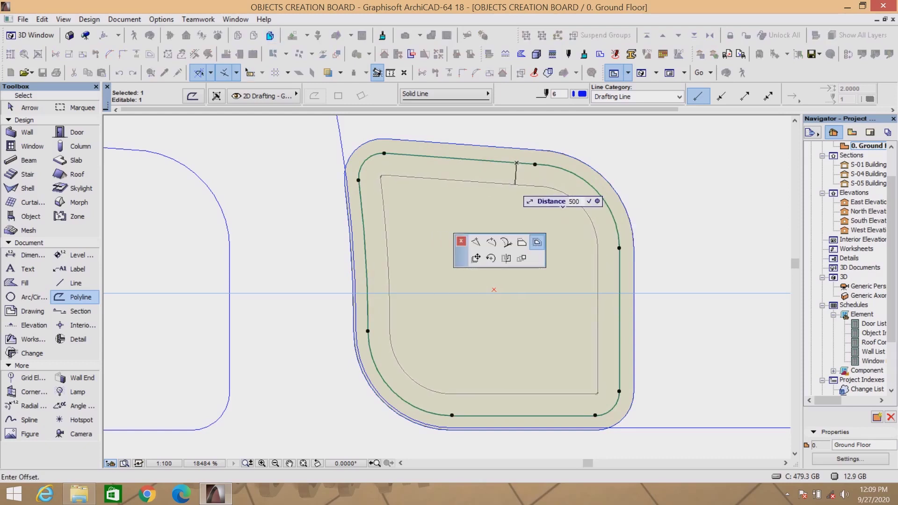
{"action": "key", "text": "Return"}
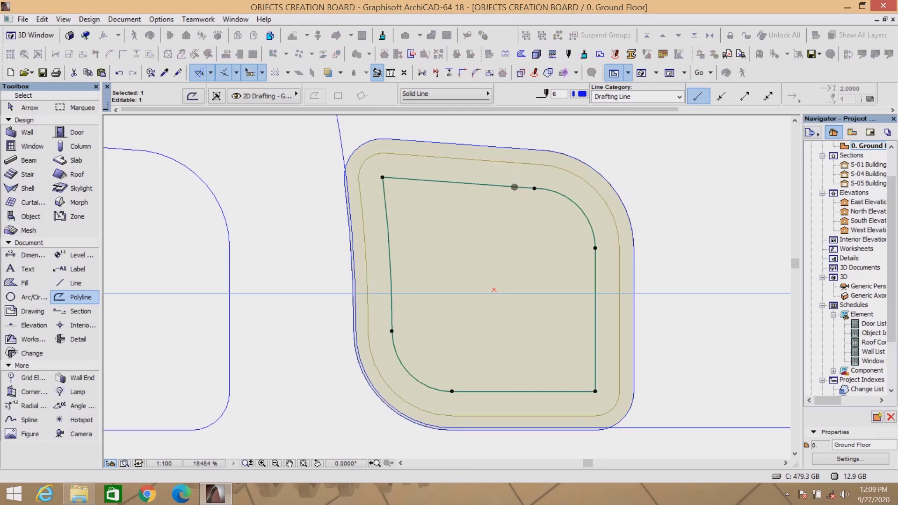
Step: Delete the spare rounded outline beside the post in the floor plan
{"action": "scroll", "coordinate": [474, 261], "scroll_direction": "down", "scroll_amount": 2}
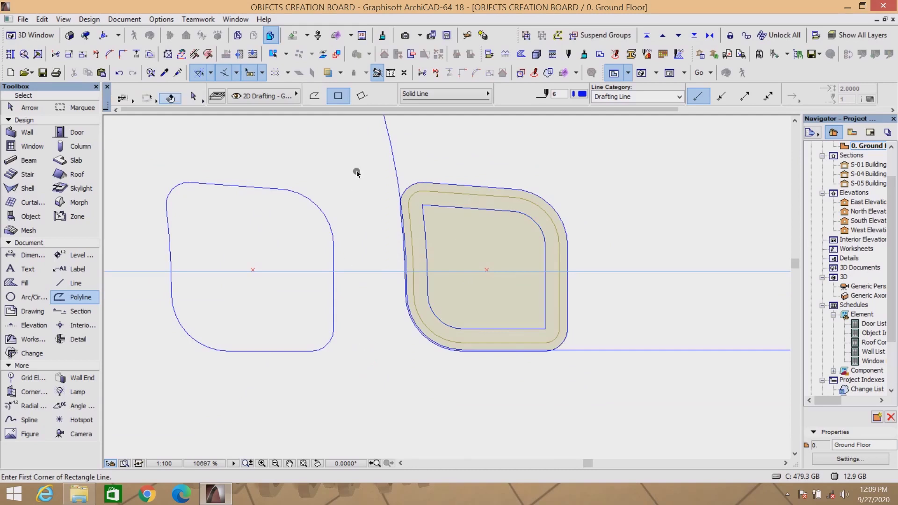
{"action": "left_click_drag", "start_coordinate": [357, 171], "coordinate": [159, 373]}
{"action": "key", "text": "Delete"}
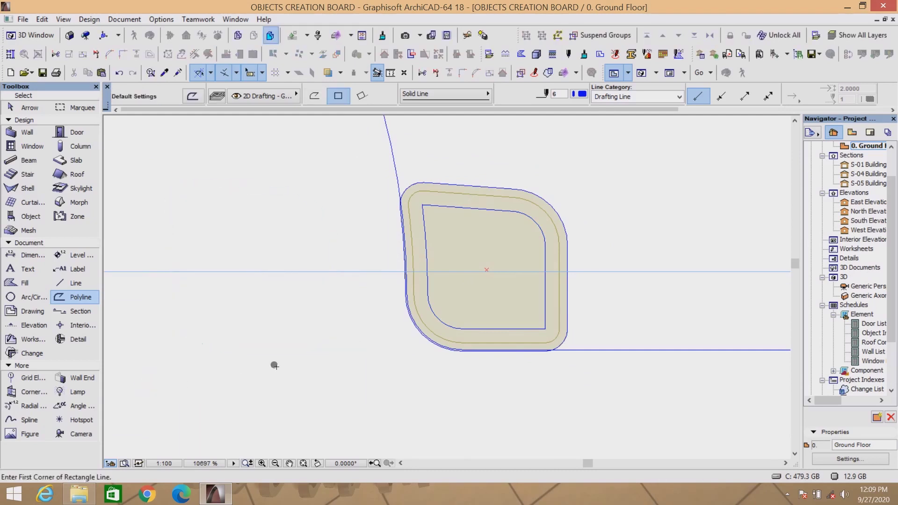
Step: Create a flat morph face filling the inset polyline inside the post's plan outline
{"action": "scroll", "coordinate": [533, 332], "scroll_direction": "up", "scroll_amount": 7}
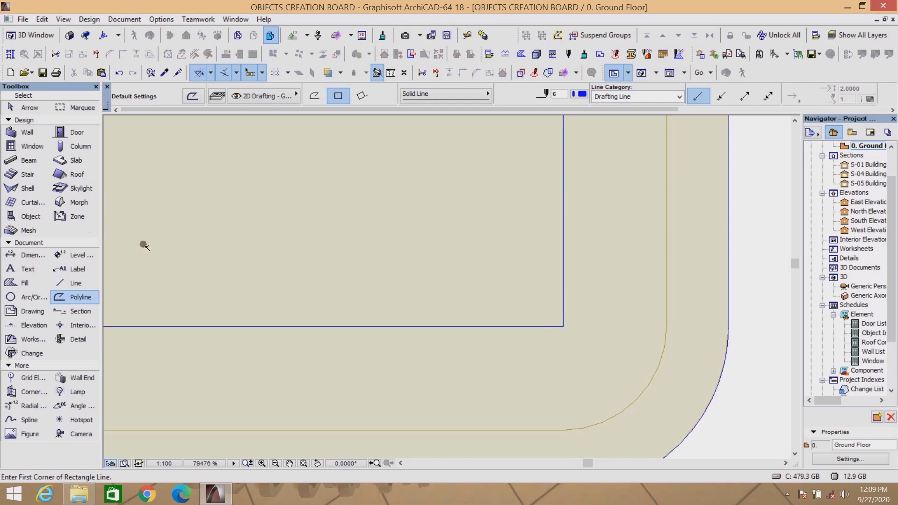
{"action": "key", "text": "Escape"}
{"action": "left_click", "coordinate": [80, 202]}
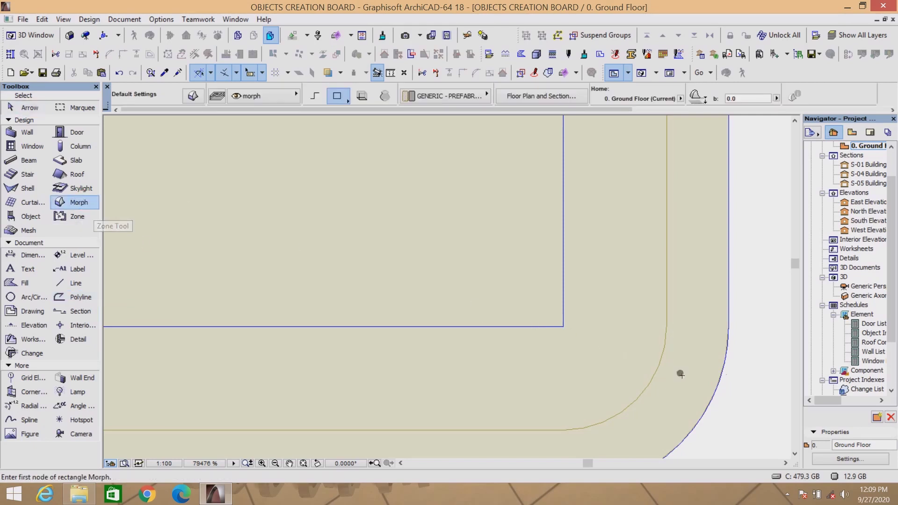
{"action": "left_click", "coordinate": [565, 326]}
{"action": "scroll", "coordinate": [561, 327], "scroll_direction": "down", "scroll_amount": 6}
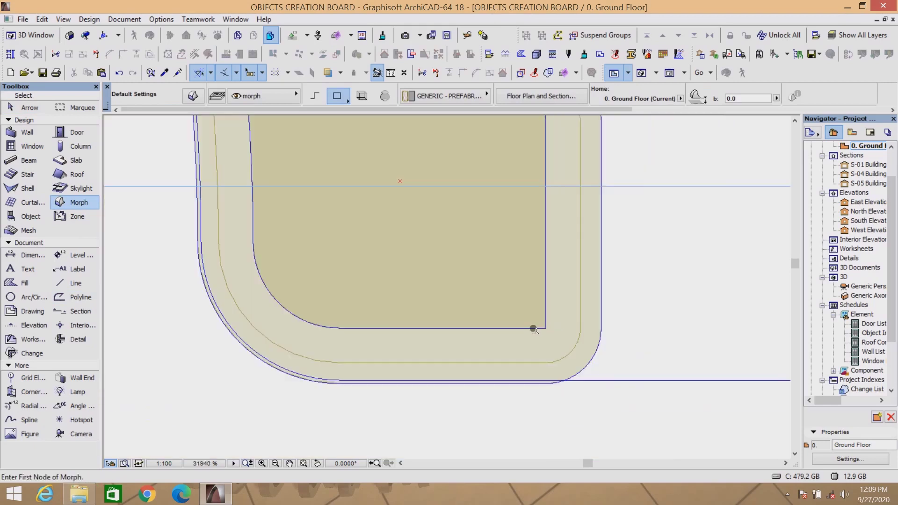
{"action": "scroll", "coordinate": [564, 345], "scroll_direction": "up", "scroll_amount": 3}
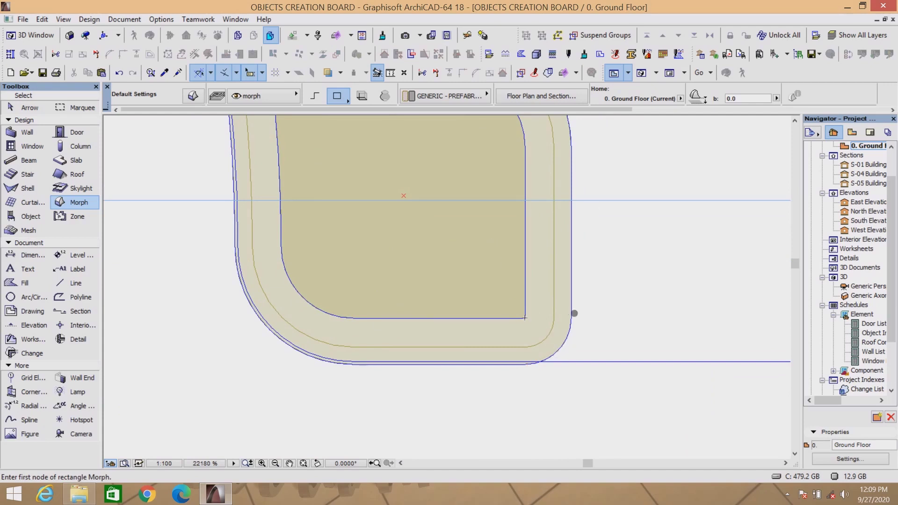
{"action": "scroll", "coordinate": [552, 354], "scroll_direction": "down", "scroll_amount": 2}
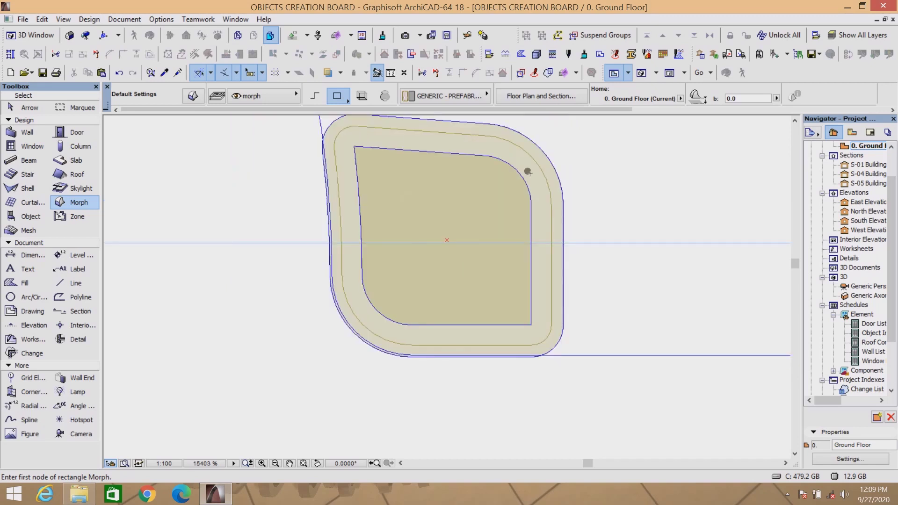
Step: Show only the new flat morph in the 3D view and extrude its face upward from the corner with push/pull
{"action": "scroll", "coordinate": [538, 343], "scroll_direction": "up", "scroll_amount": 2}
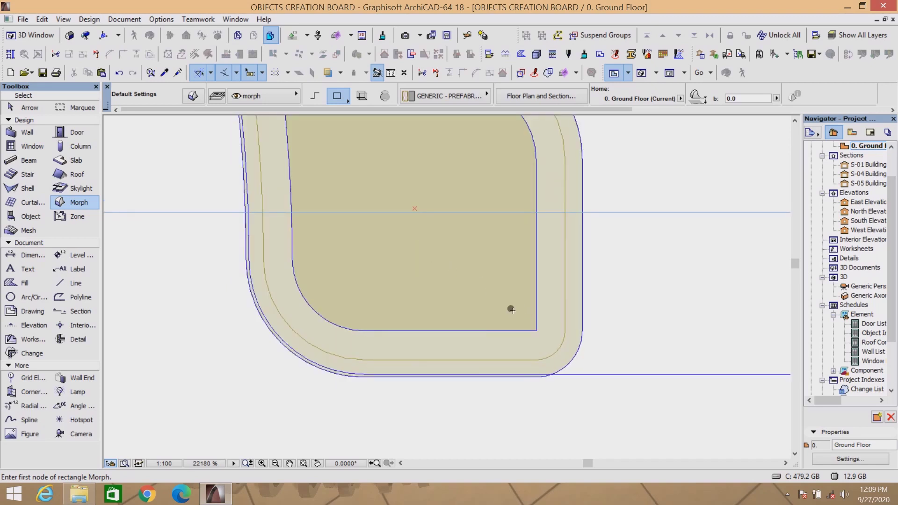
{"action": "left_click", "coordinate": [495, 303], "text": "shift"}
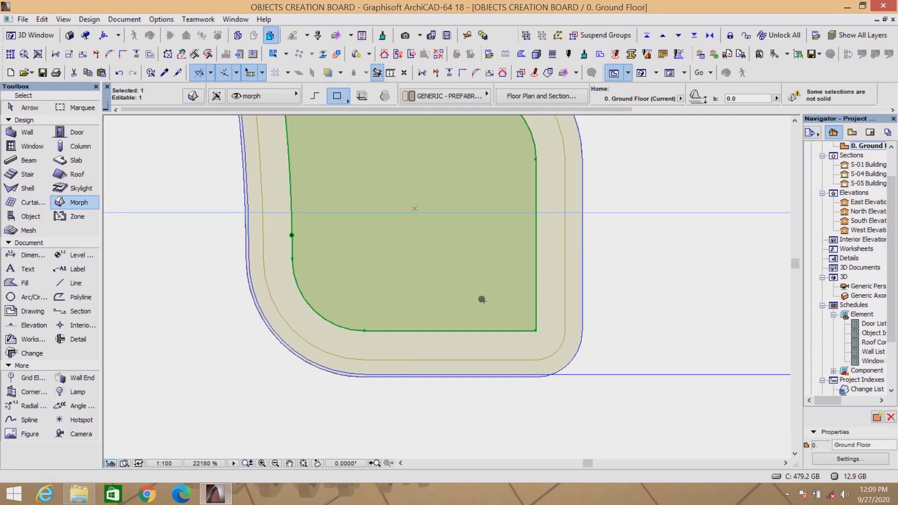
{"action": "right_click", "coordinate": [664, 169]}
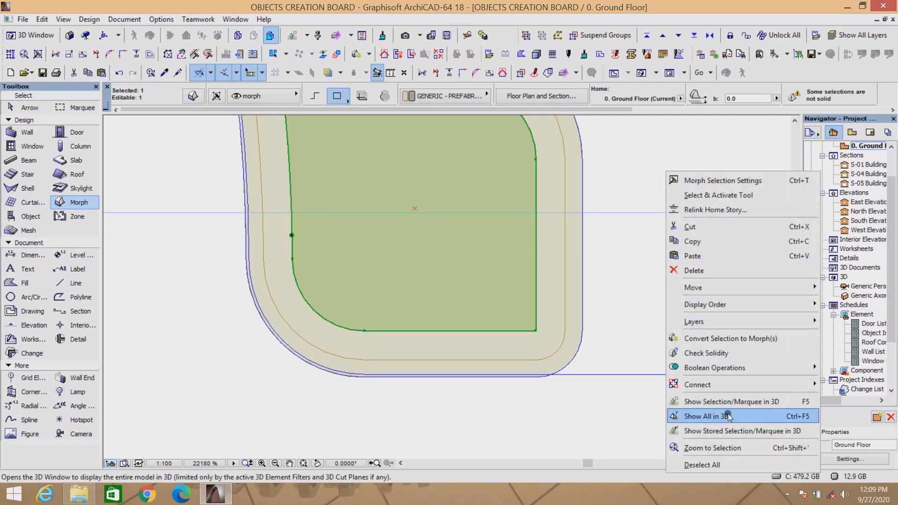
{"action": "left_click", "coordinate": [720, 402]}
{"action": "scroll", "coordinate": [547, 282], "scroll_direction": "down", "scroll_amount": 4}
{"action": "scroll", "coordinate": [539, 417], "scroll_direction": "up", "scroll_amount": 5}
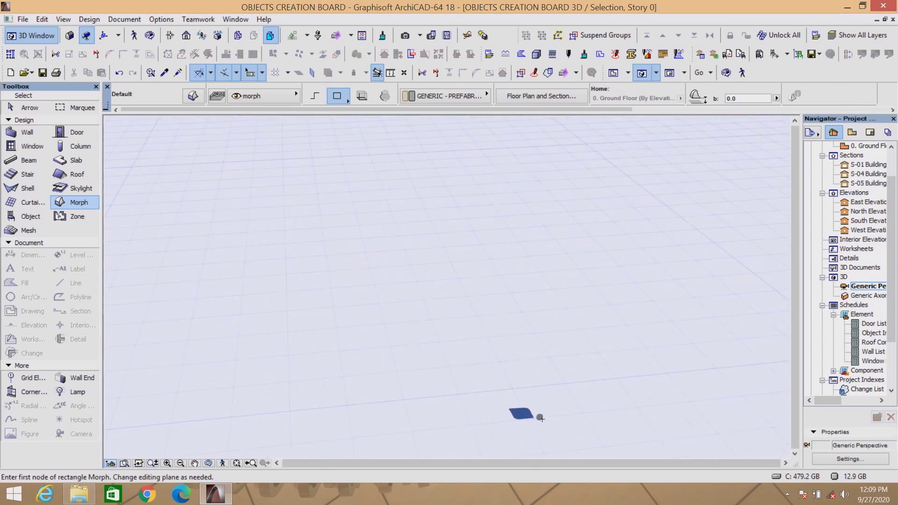
{"action": "left_click", "coordinate": [562, 395], "text": "shift"}
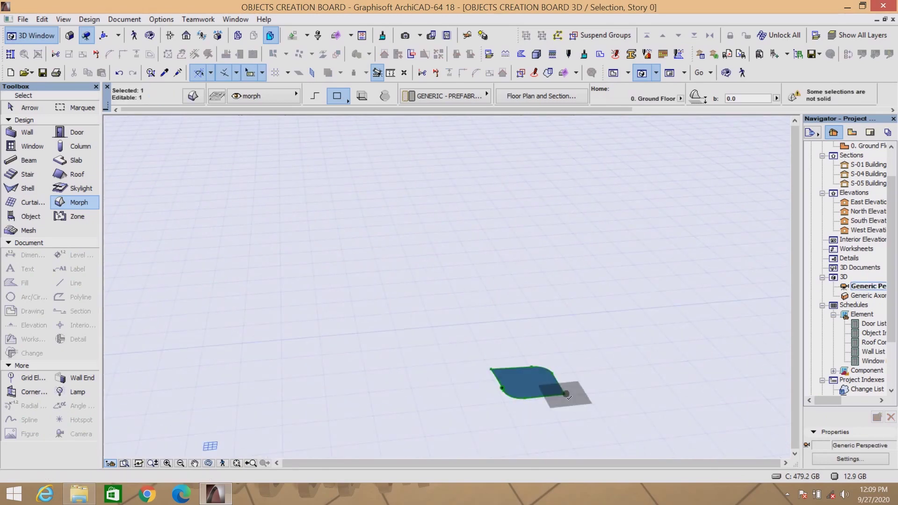
{"action": "left_click", "coordinate": [564, 395]}
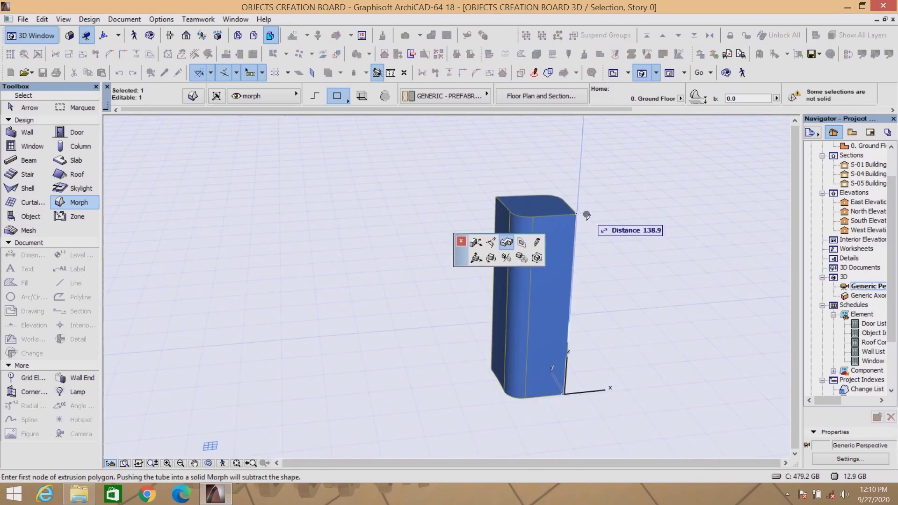
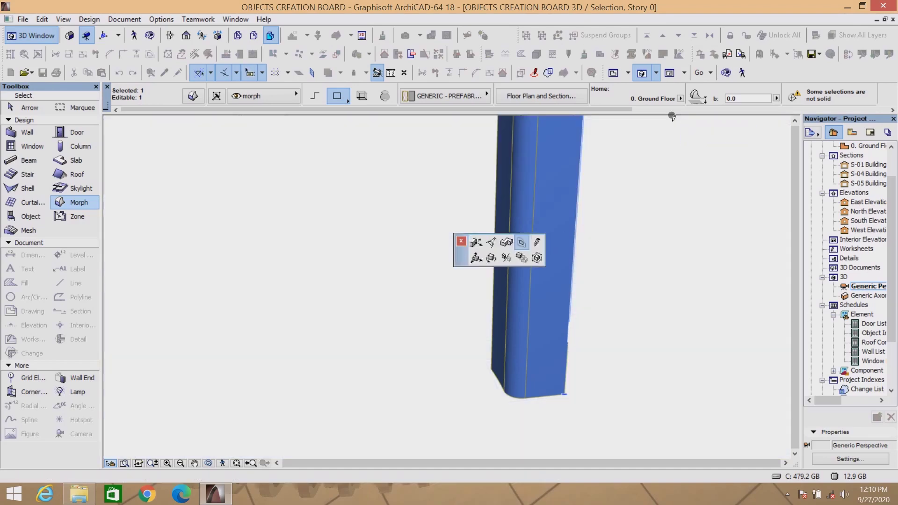
Step: Extrude the inner core morph's face upward by 690 and open the S-05 Building Section
{"action": "left_click", "coordinate": [672, 116]}
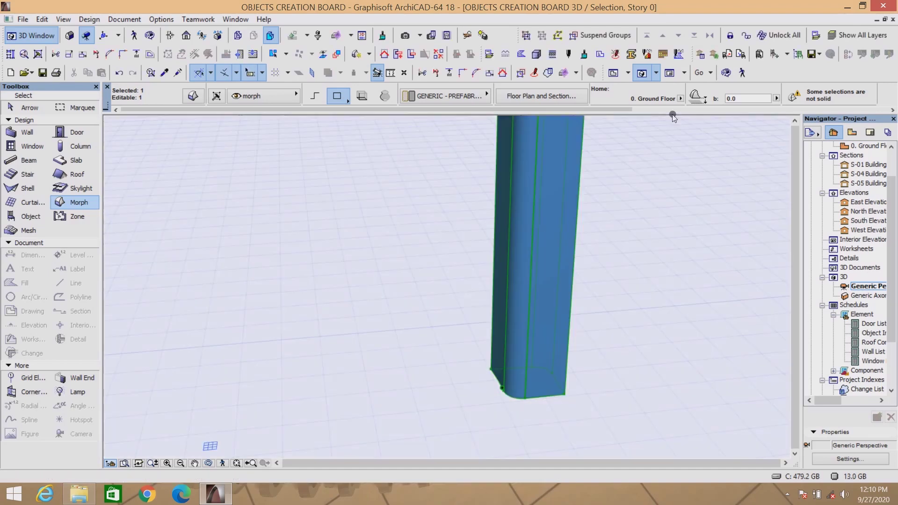
{"action": "scroll", "coordinate": [546, 305], "scroll_direction": "down", "scroll_amount": 3}
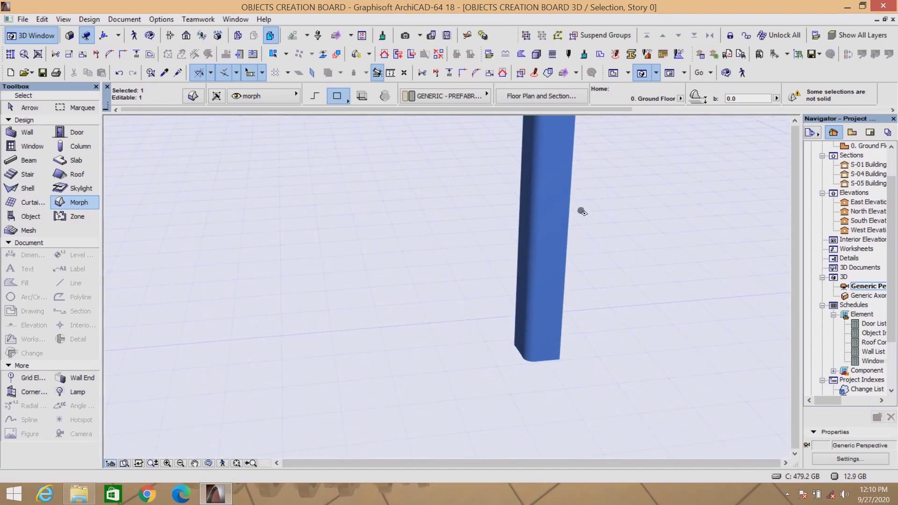
{"action": "double_click", "coordinate": [868, 182]}
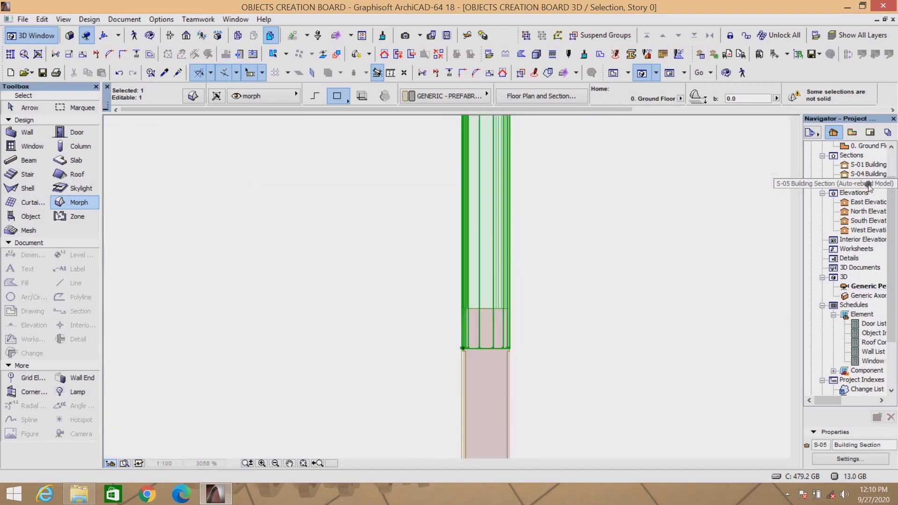
{"action": "scroll", "coordinate": [557, 280], "scroll_direction": "up", "scroll_amount": 1}
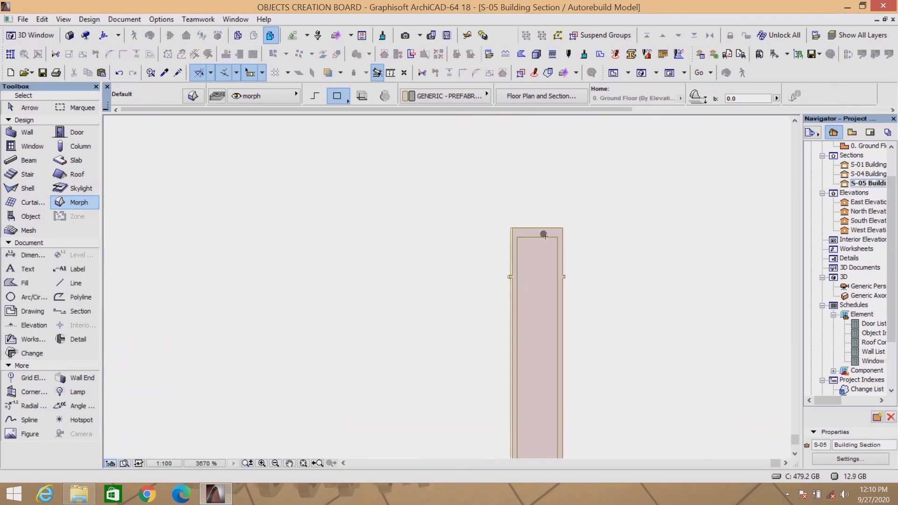
Step: Move the inner core morph straight up in the section so its top edge meets the post's top edge
{"action": "left_click", "coordinate": [553, 240]}
{"action": "scroll", "coordinate": [558, 239], "scroll_direction": "up", "scroll_amount": 5}
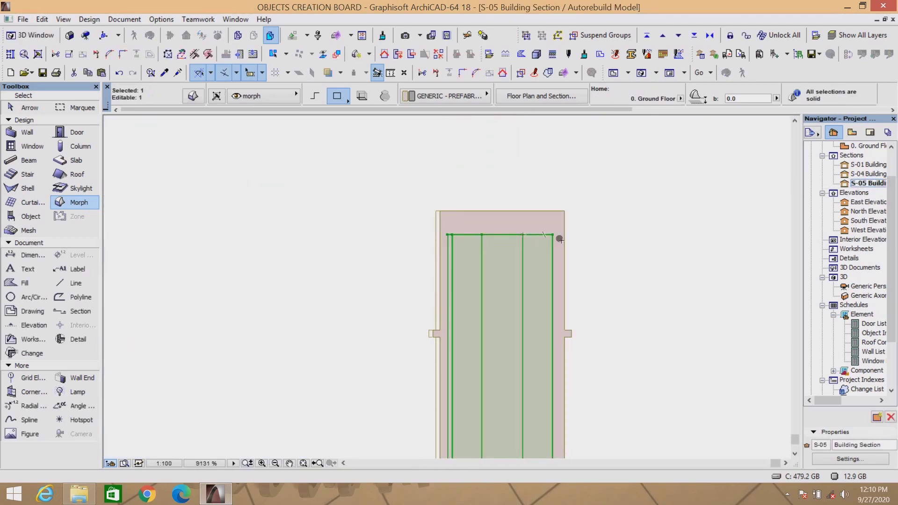
{"action": "key", "text": "ctrl+d"}
{"action": "left_click", "coordinate": [554, 235]}
{"action": "left_click", "coordinate": [553, 211]}
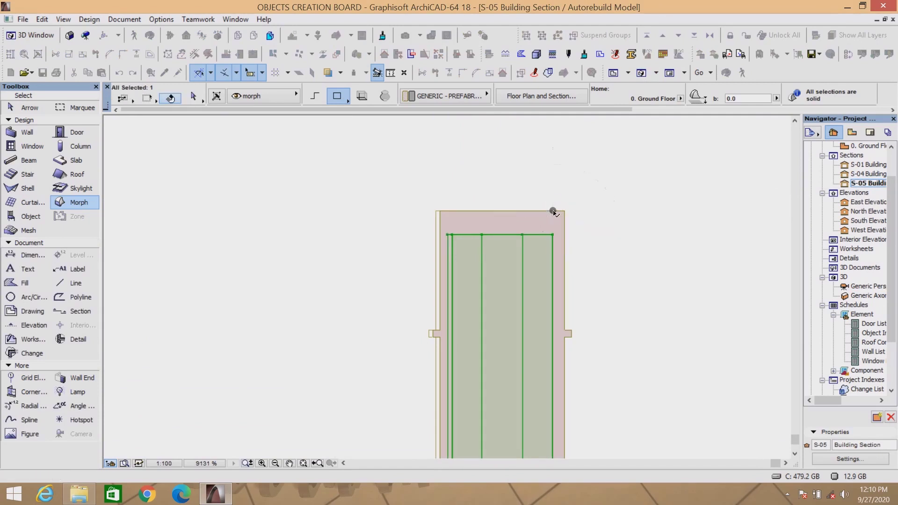
{"action": "scroll", "coordinate": [559, 196], "scroll_direction": "down", "scroll_amount": 10}
{"action": "scroll", "coordinate": [551, 343], "scroll_direction": "down", "scroll_amount": 4}
{"action": "scroll", "coordinate": [560, 332], "scroll_direction": "up", "scroll_amount": 8}
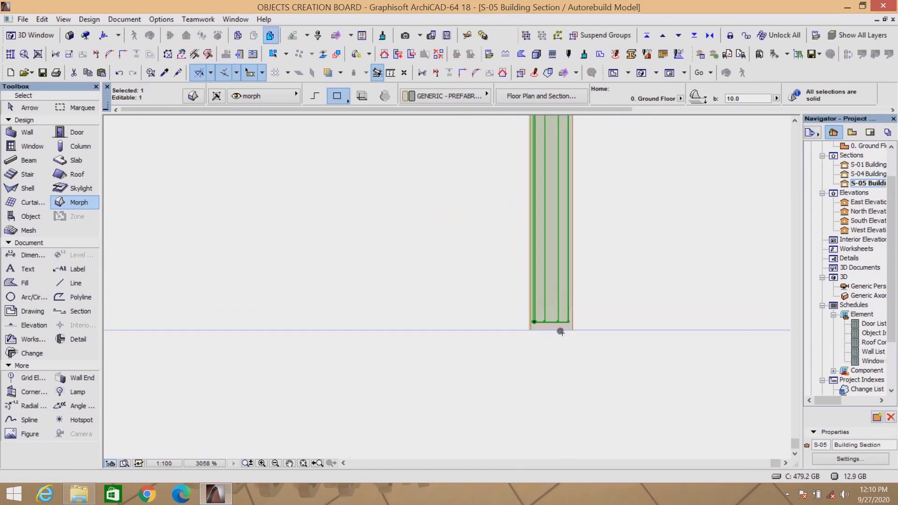
{"action": "scroll", "coordinate": [543, 329], "scroll_direction": "up", "scroll_amount": 6}
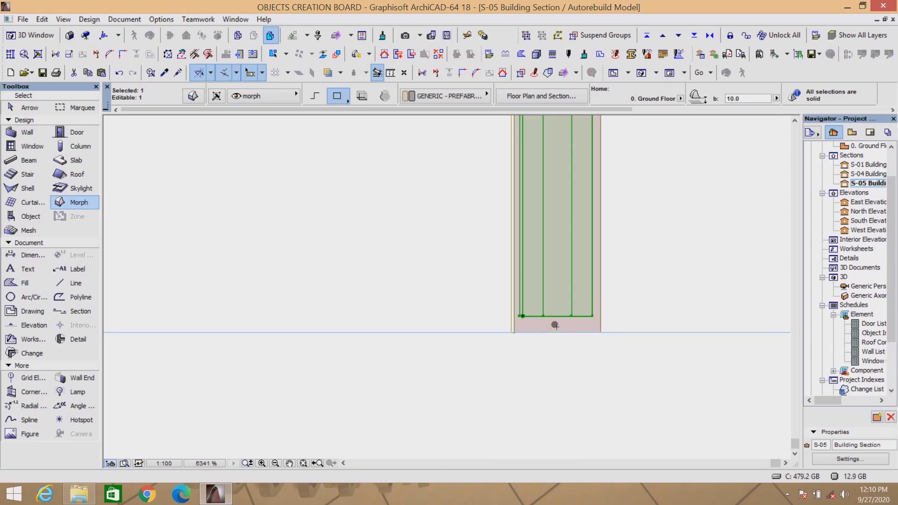
{"action": "scroll", "coordinate": [556, 329], "scroll_direction": "down", "scroll_amount": 18}
{"action": "scroll", "coordinate": [564, 178], "scroll_direction": "up", "scroll_amount": 15}
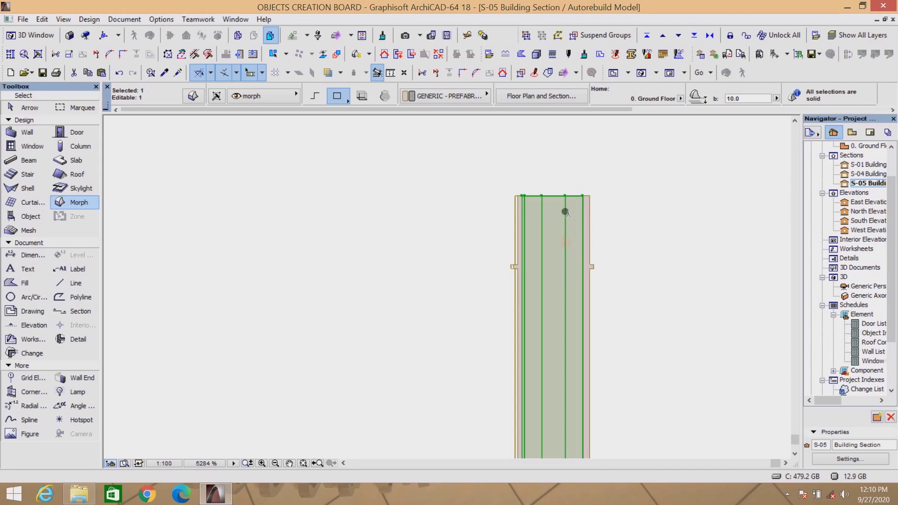
Step: Subtract the selected inner core morph from the post with a Boolean operation to hollow it out
{"action": "scroll", "coordinate": [566, 203], "scroll_direction": "up", "scroll_amount": 8}
{"action": "right_click", "coordinate": [682, 168]}
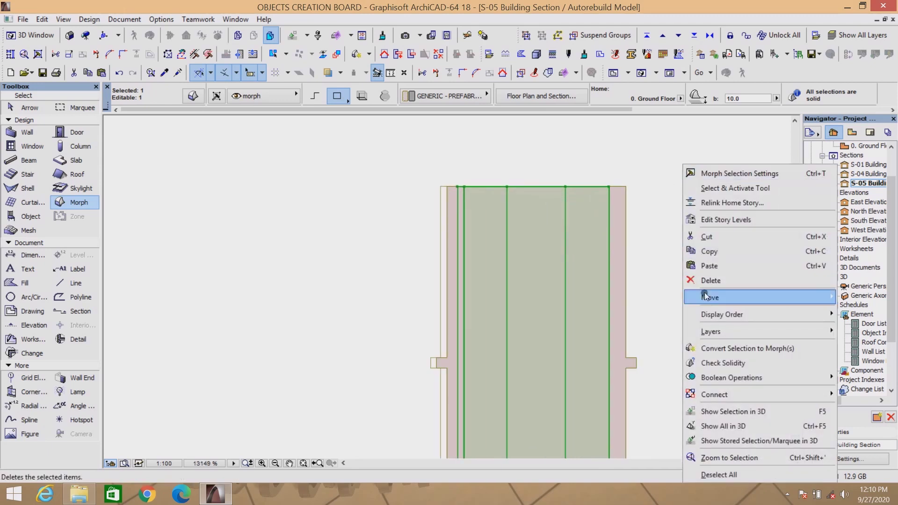
{"action": "mouse_move", "coordinate": [707, 377]}
{"action": "left_click", "coordinate": [661, 392]}
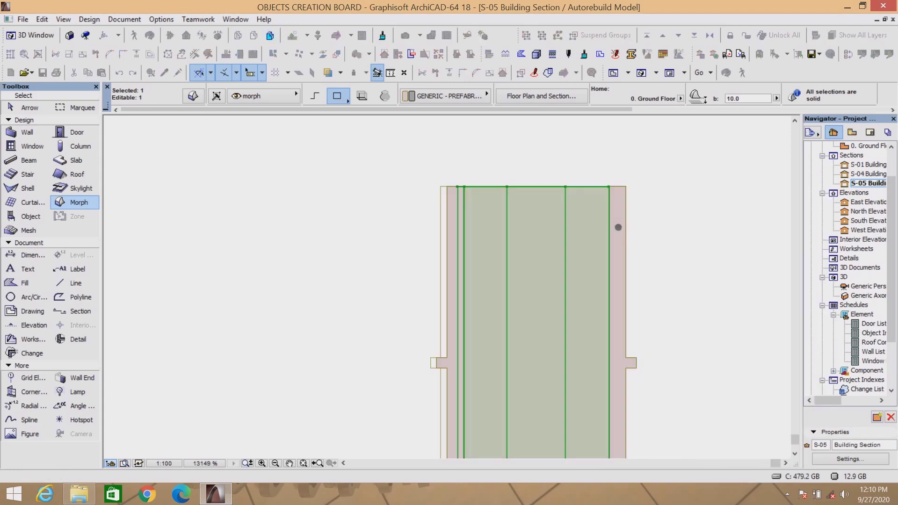
{"action": "left_click", "coordinate": [618, 229]}
{"action": "scroll", "coordinate": [545, 185], "scroll_direction": "down", "scroll_amount": 10}
{"action": "scroll", "coordinate": [519, 144], "scroll_direction": "down", "scroll_amount": 11}
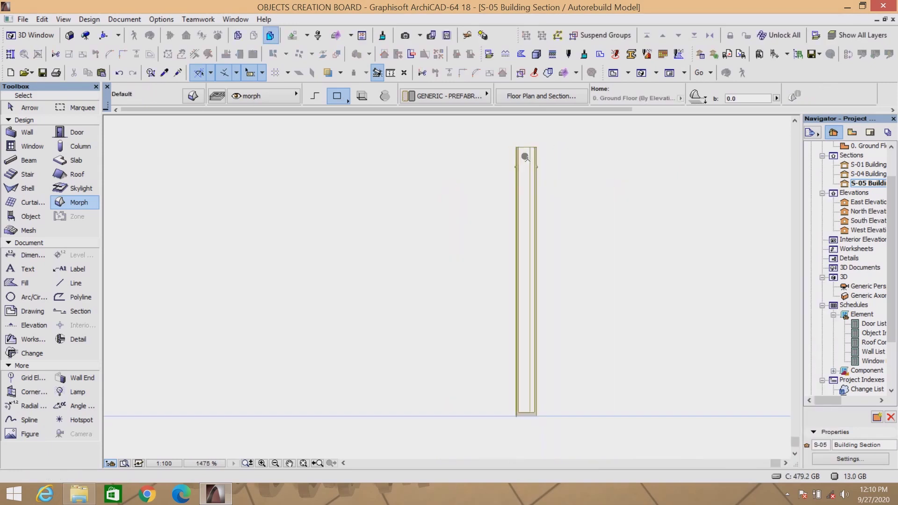
{"action": "scroll", "coordinate": [525, 265], "scroll_direction": "up", "scroll_amount": 10}
Step: Show all elements in the 3D window and bring the hollowed post's open top into view
{"action": "left_click", "coordinate": [640, 74]}
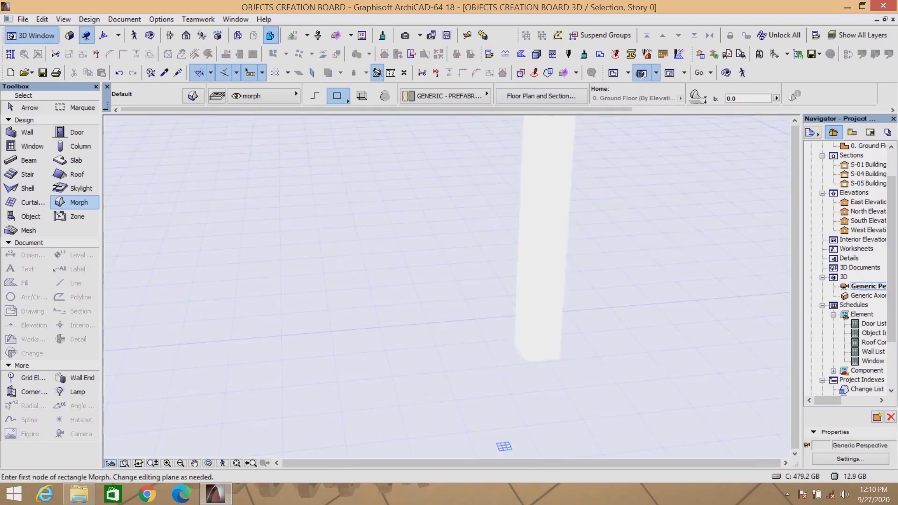
{"action": "right_click", "coordinate": [545, 191]}
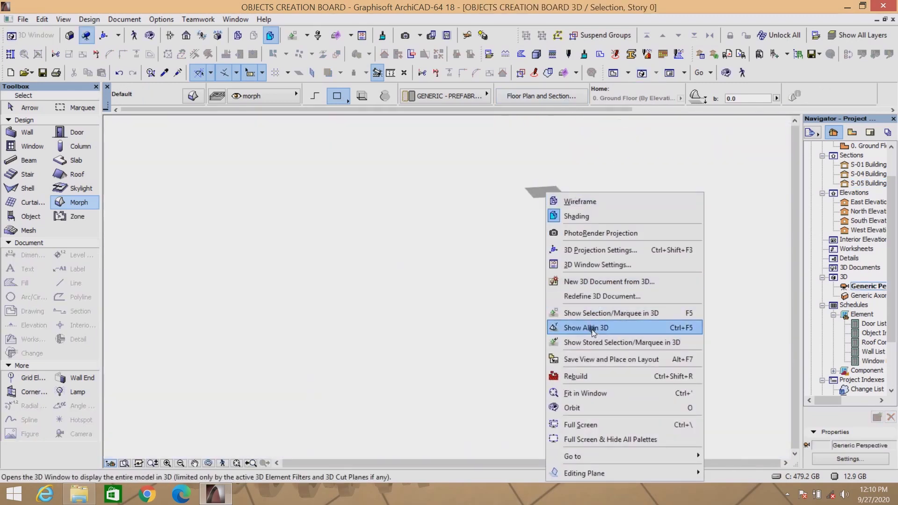
{"action": "left_click", "coordinate": [589, 328]}
{"action": "scroll", "coordinate": [562, 311], "scroll_direction": "down", "scroll_amount": 3}
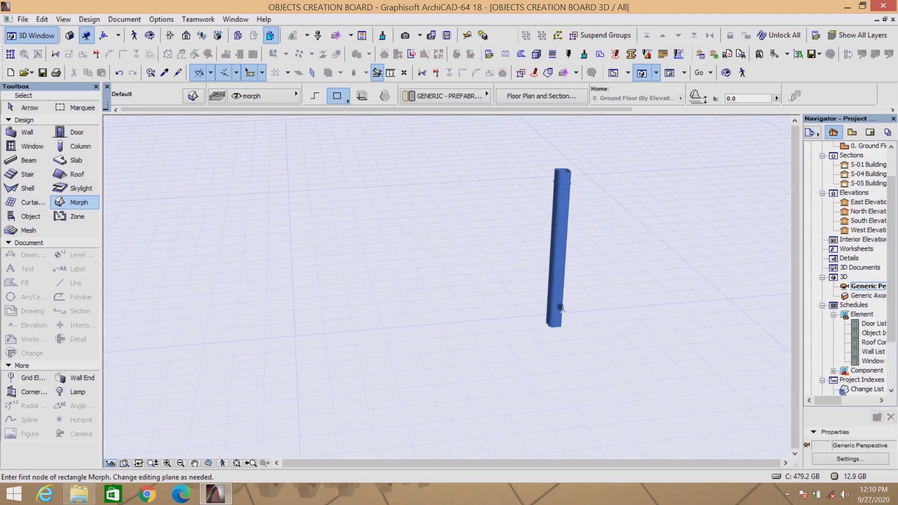
{"action": "scroll", "coordinate": [571, 166], "scroll_direction": "up", "scroll_amount": 6}
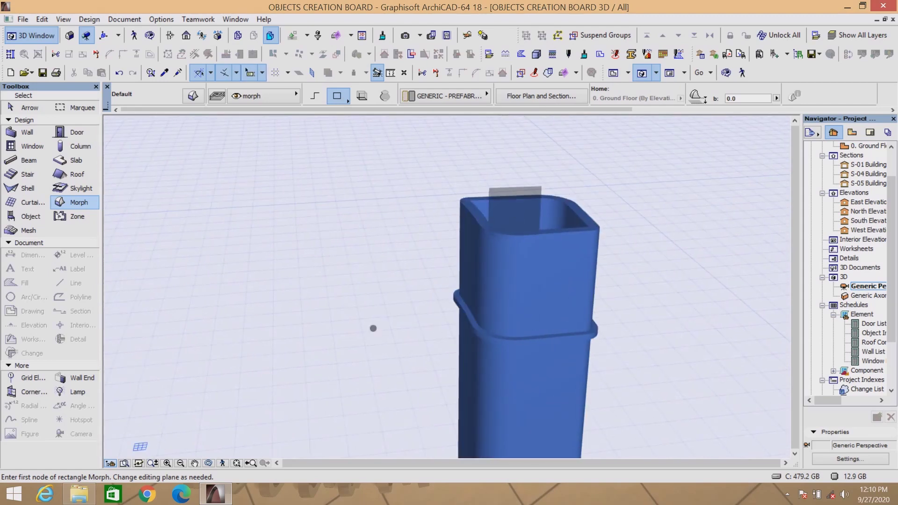
Step: Examine the hollow interior, closed bottom and ring of the post from above by orbiting around it
{"action": "left_click", "coordinate": [208, 463]}
{"action": "left_click_drag", "start_coordinate": [497, 225], "coordinate": [475, 436]}
{"action": "scroll", "coordinate": [445, 270], "scroll_direction": "down", "scroll_amount": 5}
{"action": "scroll", "coordinate": [476, 435], "scroll_direction": "up", "scroll_amount": 3}
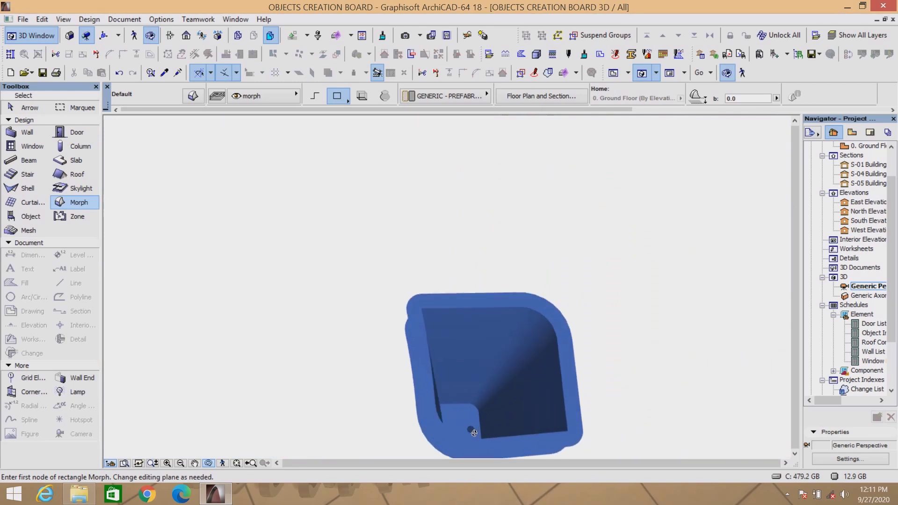
{"action": "mouse_move", "coordinate": [491, 374]}
{"action": "left_mouse_down"}
{"action": "mouse_move", "coordinate": [483, 360]}
{"action": "mouse_move", "coordinate": [496, 365]}
{"action": "left_mouse_up"}
{"action": "scroll", "coordinate": [514, 350], "scroll_direction": "up", "scroll_amount": 5}
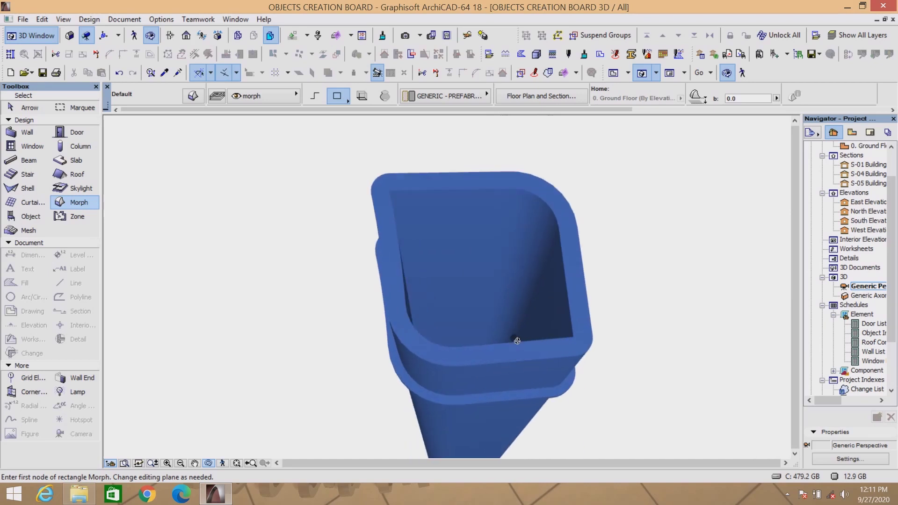
{"action": "left_click_drag", "start_coordinate": [493, 308], "coordinate": [463, 315]}
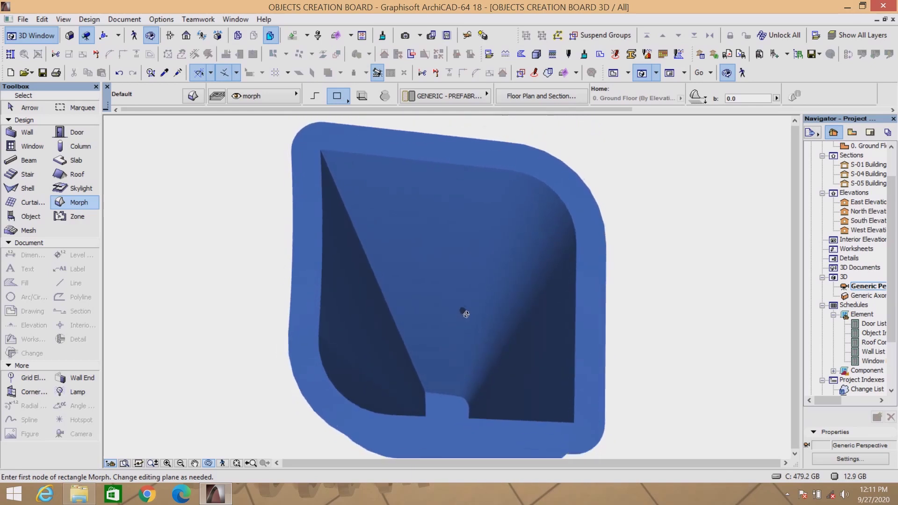
{"action": "scroll", "coordinate": [468, 290], "scroll_direction": "down", "scroll_amount": 8}
{"action": "middle_click_drag", "start_coordinate": [472, 309], "coordinate": [470, 255], "text": "shift"}
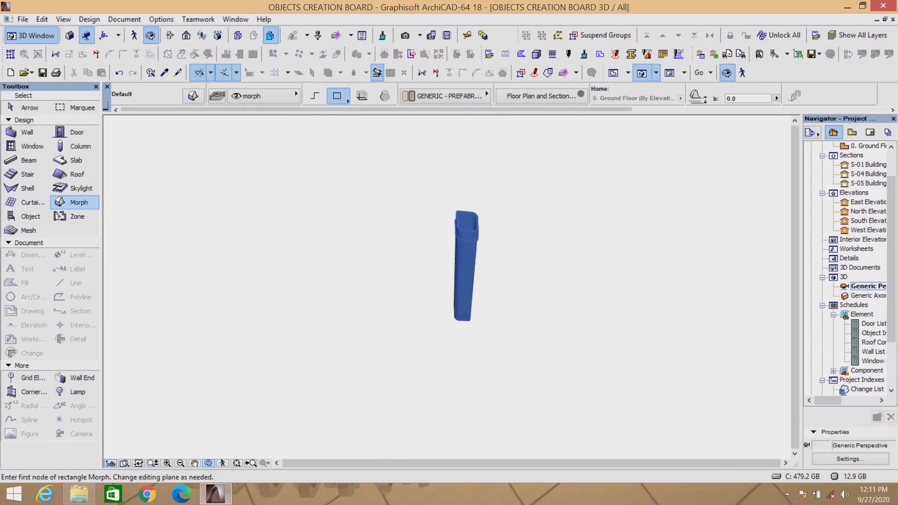
Step: Return to the ground floor plan and check the post morph's outline by selecting and deselecting it
{"action": "left_click", "coordinate": [612, 73]}
{"action": "scroll", "coordinate": [439, 322], "scroll_direction": "down", "scroll_amount": 4}
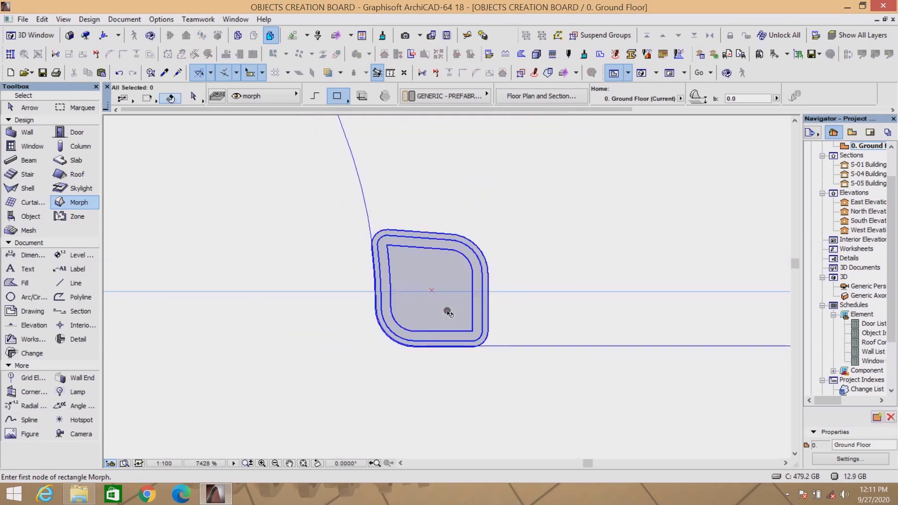
{"action": "left_click", "coordinate": [448, 310], "text": "shift"}
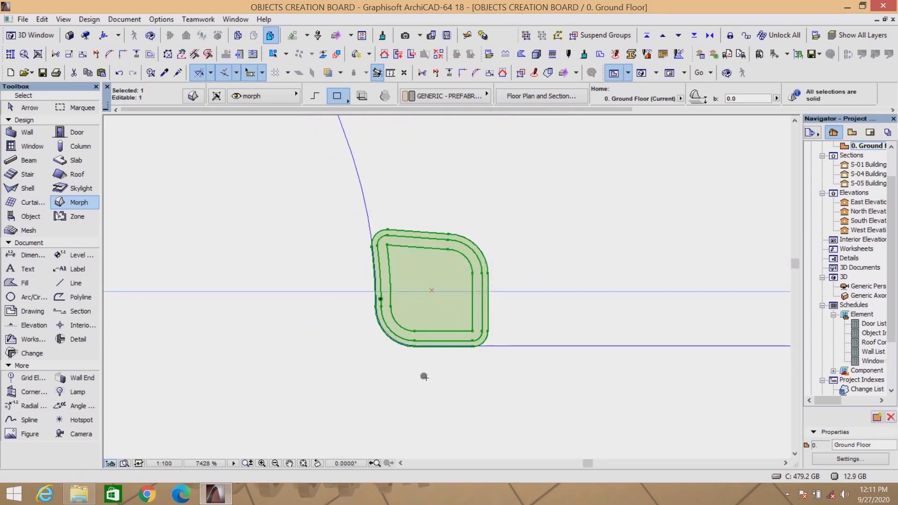
{"action": "key", "text": "Escape"}
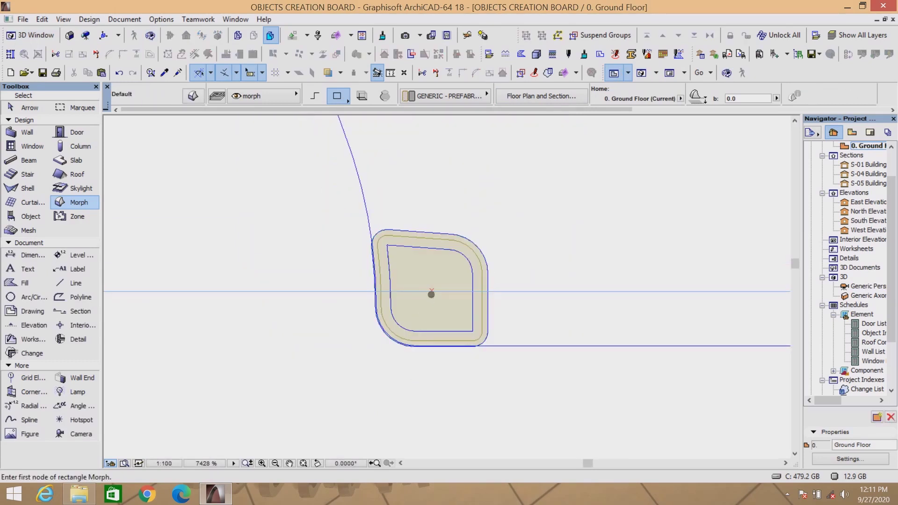
Step: Examine the reference photo looking into the hollow table leg for details of its bottom
{"action": "scroll", "coordinate": [431, 294], "scroll_direction": "up", "scroll_amount": 3}
{"action": "scroll", "coordinate": [412, 302], "scroll_direction": "down", "scroll_amount": 10}
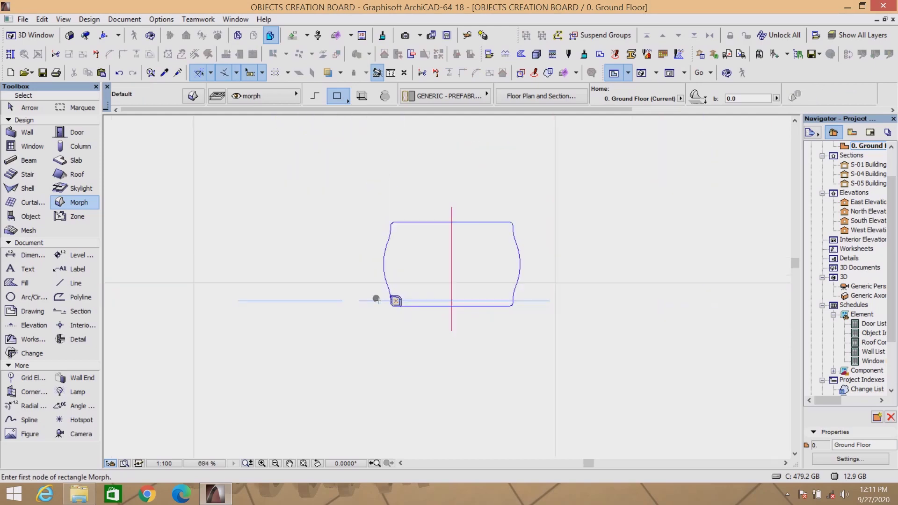
{"action": "scroll", "coordinate": [377, 299], "scroll_direction": "down", "scroll_amount": 10}
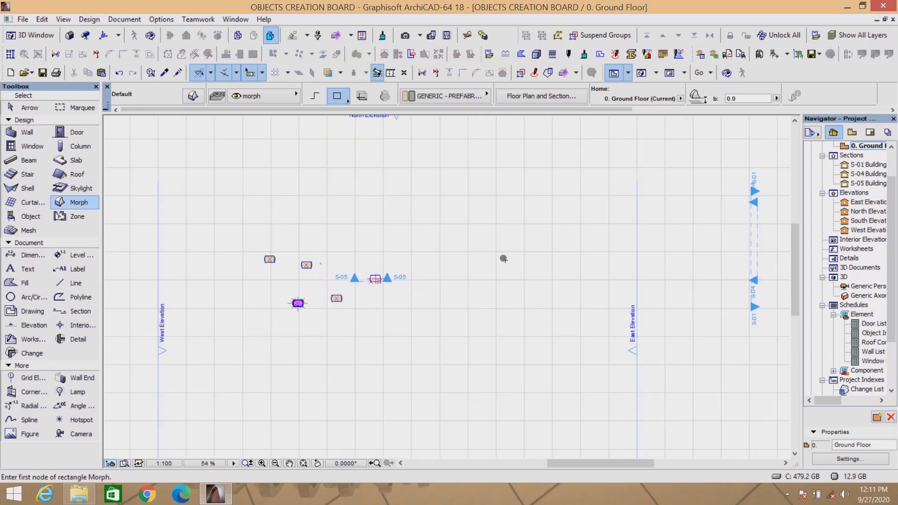
{"action": "scroll", "coordinate": [457, 258], "scroll_direction": "down", "scroll_amount": 5}
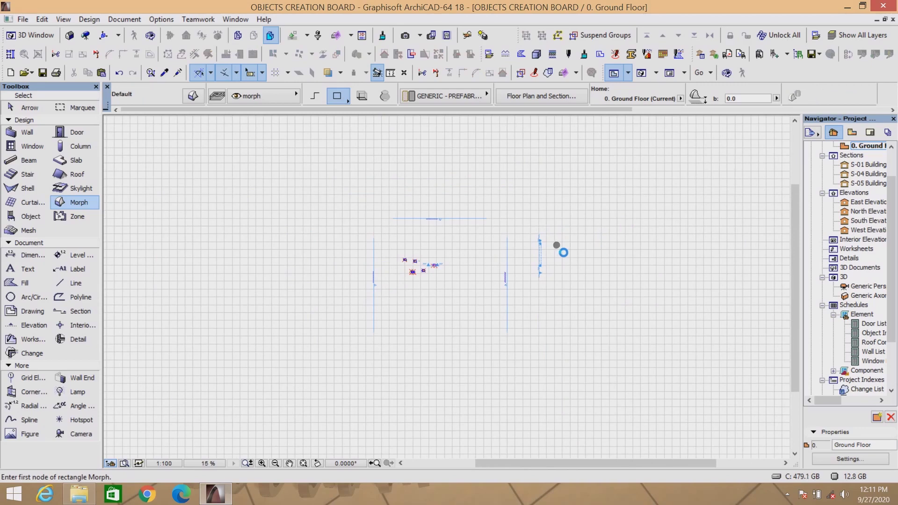
{"action": "scroll", "coordinate": [513, 261], "scroll_direction": "down", "scroll_amount": 5}
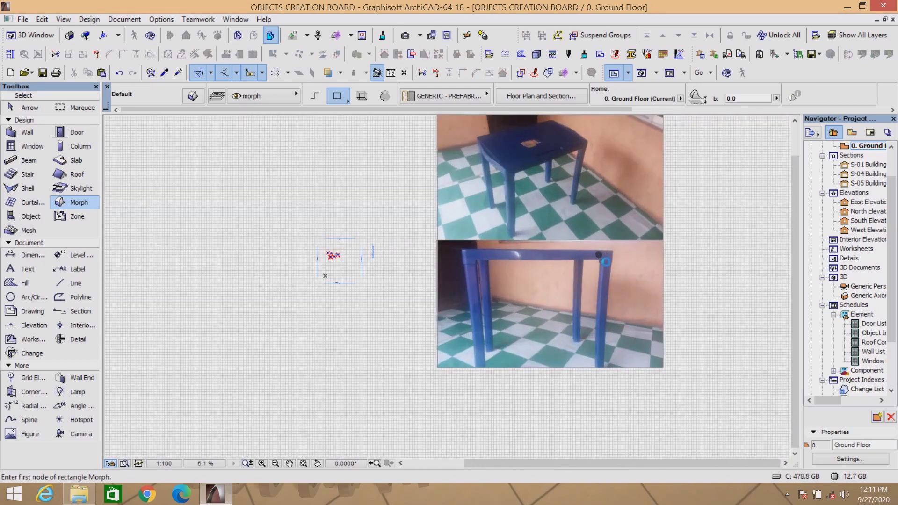
{"action": "scroll", "coordinate": [331, 256], "scroll_direction": "down", "scroll_amount": 3}
{"action": "left_click", "coordinate": [569, 297]}
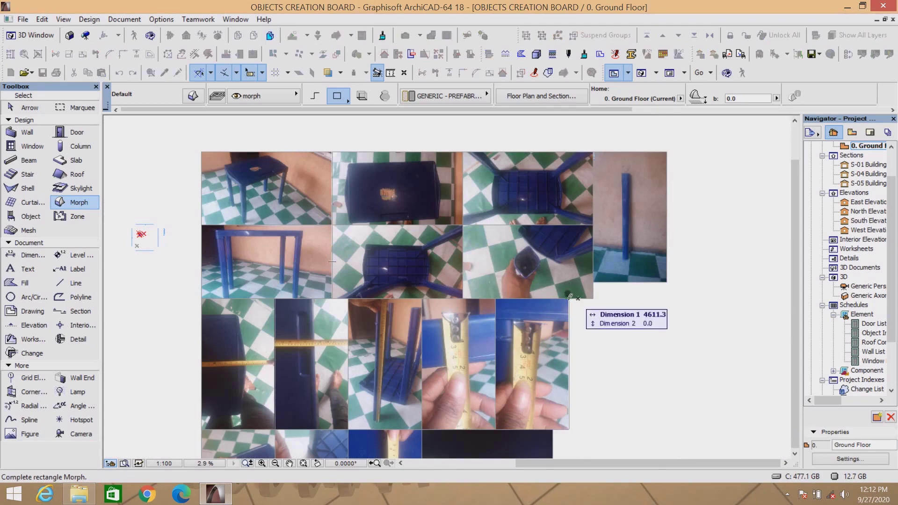
{"action": "left_click", "coordinate": [590, 303]}
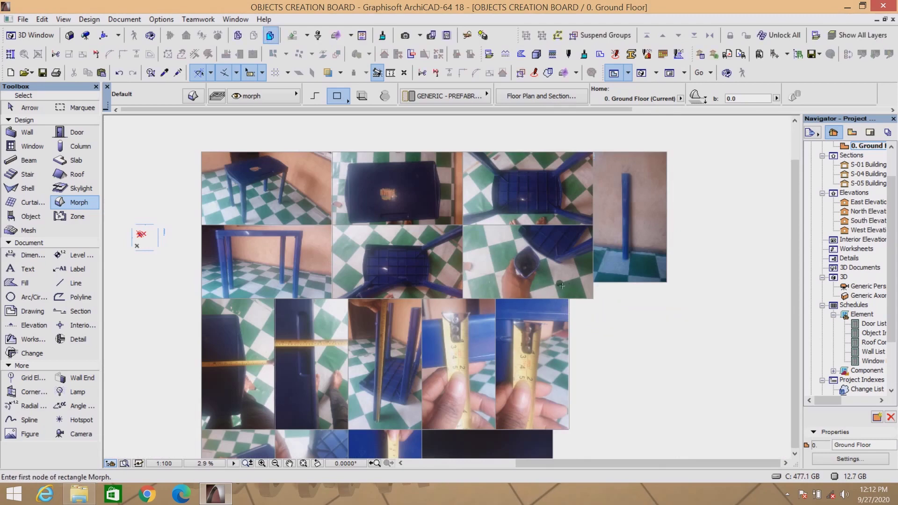
{"action": "scroll", "coordinate": [511, 266], "scroll_direction": "up", "scroll_amount": 4}
{"action": "scroll", "coordinate": [537, 276], "scroll_direction": "up", "scroll_amount": 8}
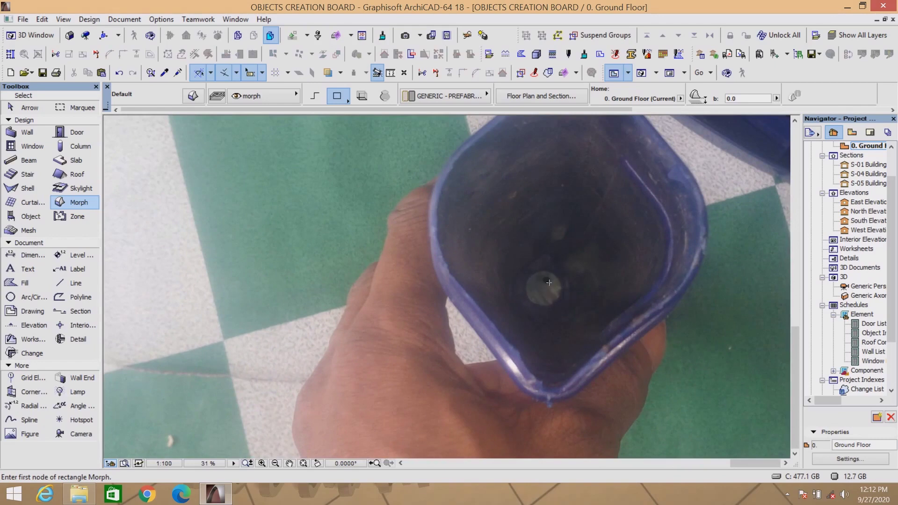
{"action": "scroll", "coordinate": [548, 285], "scroll_direction": "down", "scroll_amount": 12}
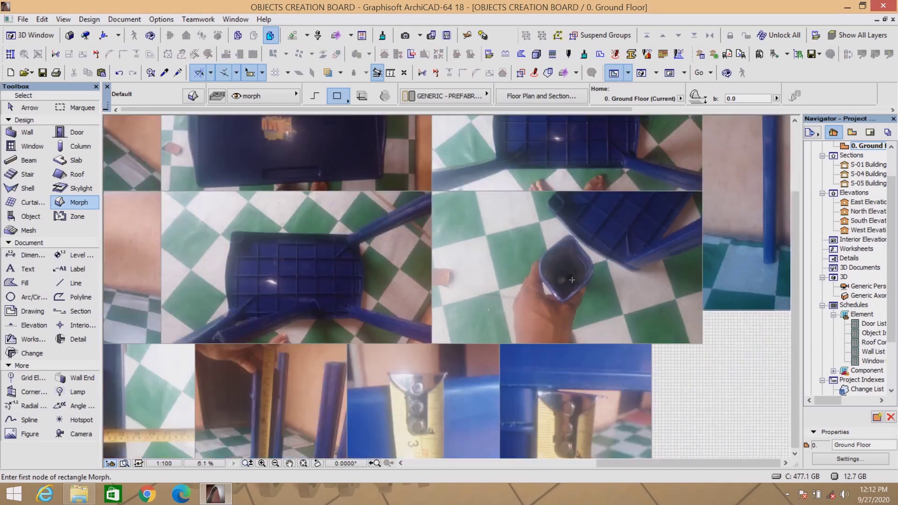
Step: Draw a full circle with radius 15 in the middle of the post's inner outline on the ground floor plan
{"action": "scroll", "coordinate": [299, 234], "scroll_direction": "up", "scroll_amount": 20}
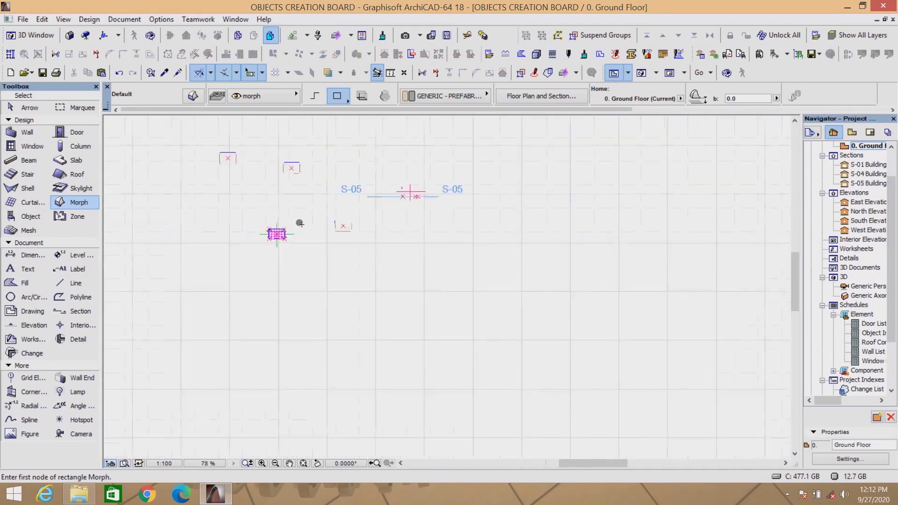
{"action": "scroll", "coordinate": [528, 204], "scroll_direction": "down", "scroll_amount": 3}
{"action": "scroll", "coordinate": [537, 175], "scroll_direction": "up", "scroll_amount": 19}
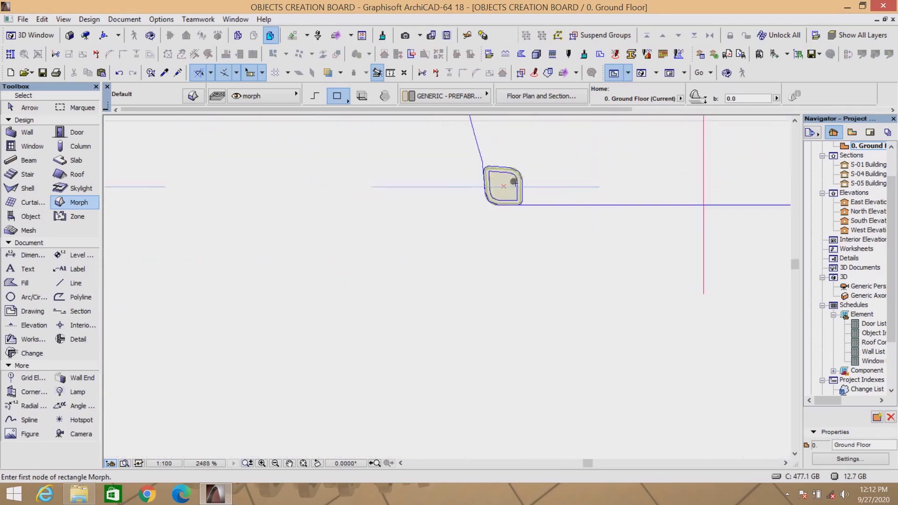
{"action": "left_click", "coordinate": [28, 297]}
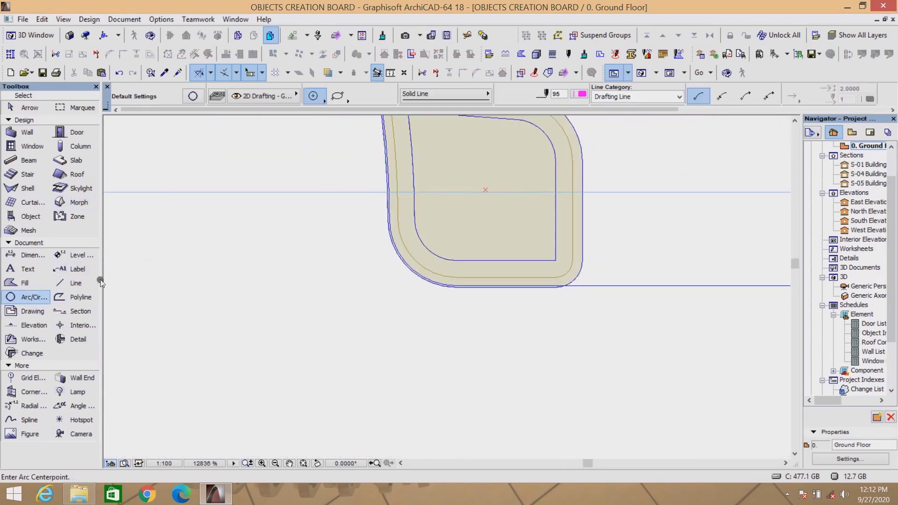
{"action": "scroll", "coordinate": [489, 196], "scroll_direction": "up", "scroll_amount": 4}
{"action": "left_click", "coordinate": [506, 195]}
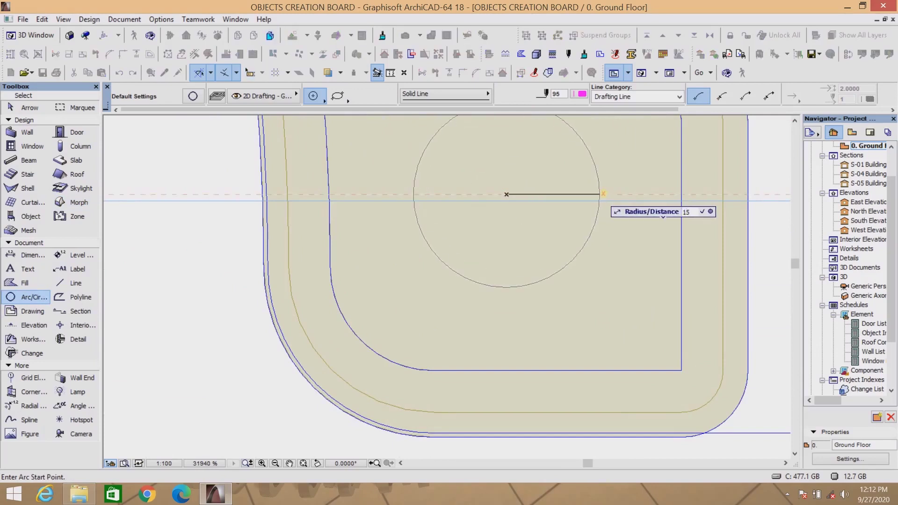
{"action": "left_click", "coordinate": [629, 194]}
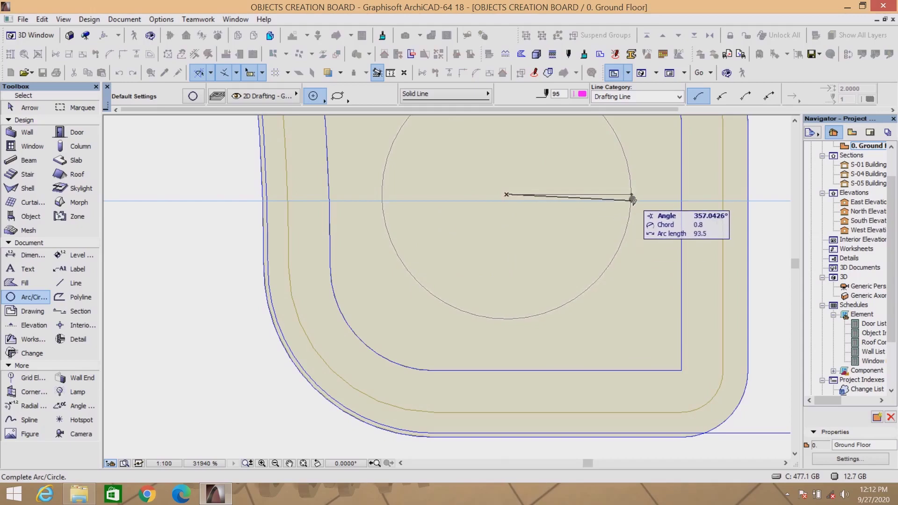
{"action": "left_click", "coordinate": [631, 194]}
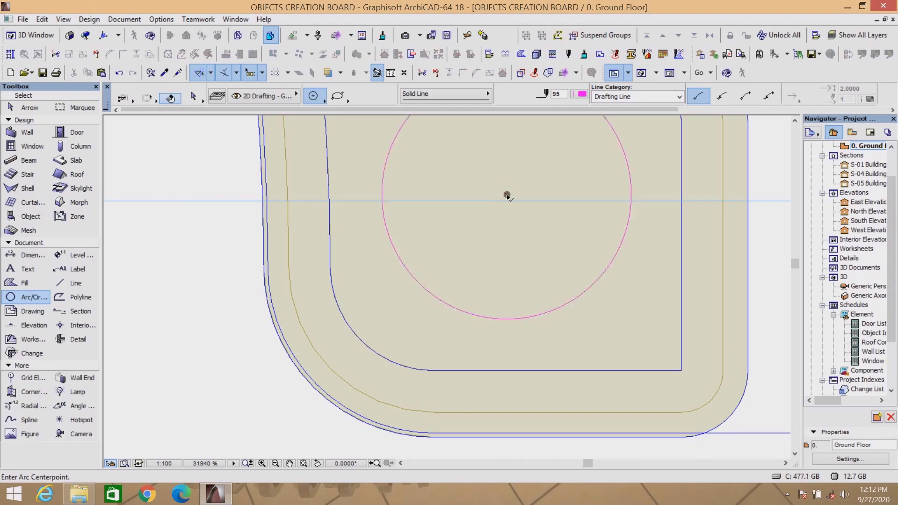
Step: Copy the circle horizontally into the empty area beside the post outline
{"action": "left_click", "coordinate": [507, 195], "text": "shift"}
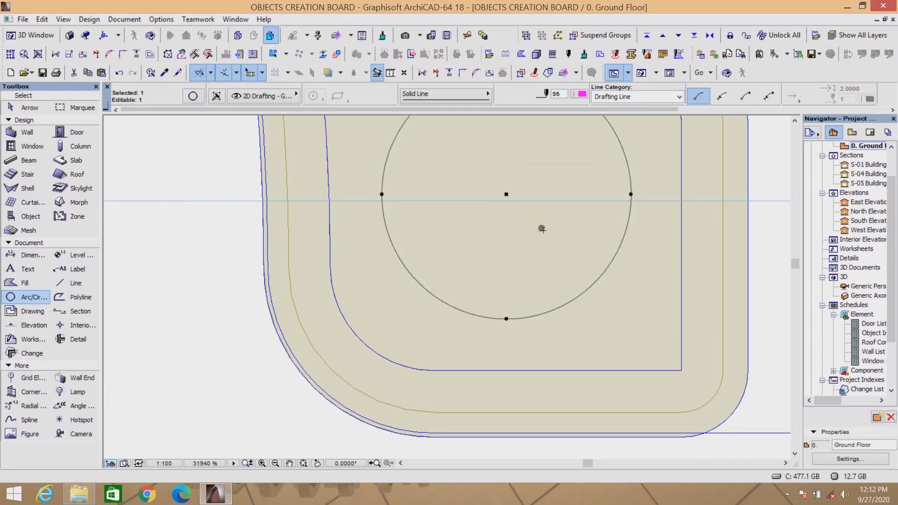
{"action": "key", "text": "Escape"}
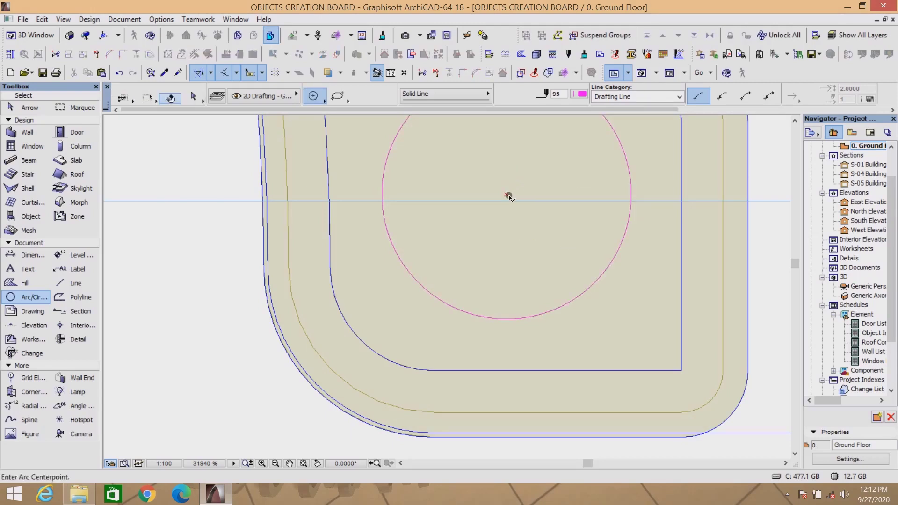
{"action": "left_click", "coordinate": [628, 182], "text": "shift"}
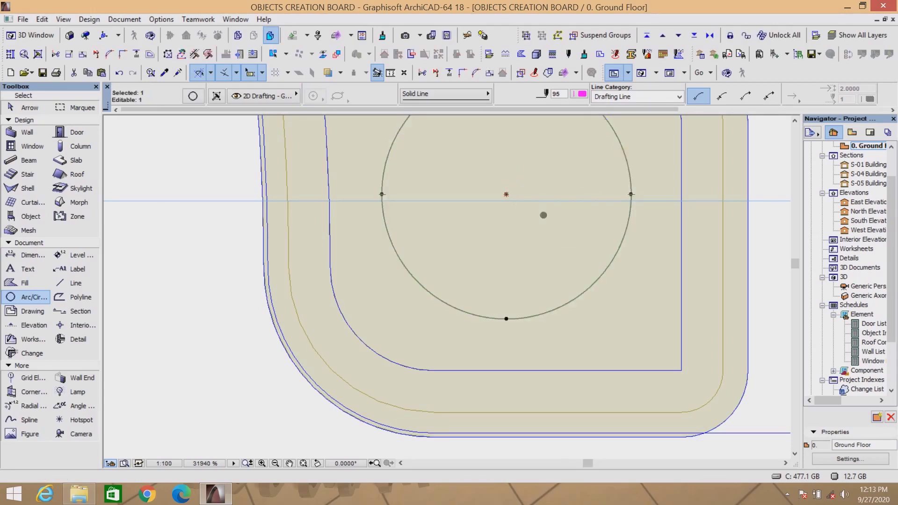
{"action": "scroll", "coordinate": [542, 215], "scroll_direction": "down", "scroll_amount": 3}
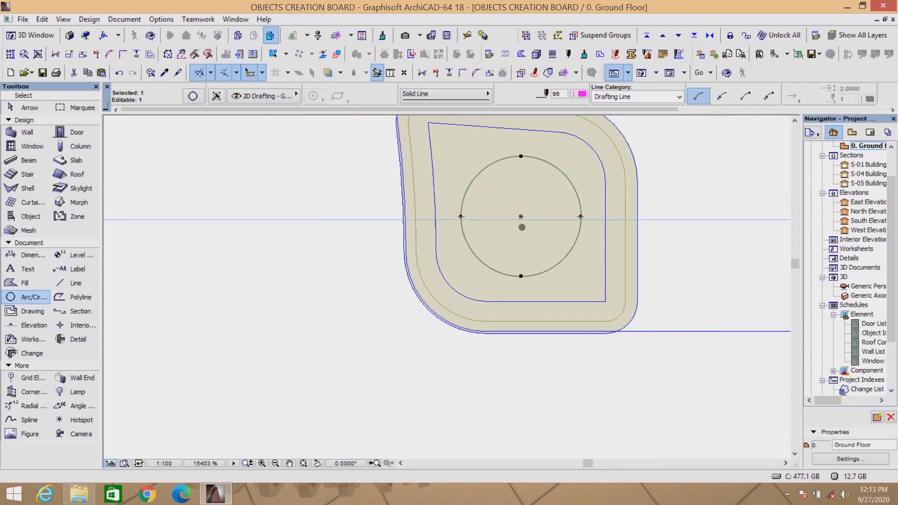
{"action": "key", "text": "ctrl+shift+d"}
{"action": "left_click", "coordinate": [520, 230]}
{"action": "left_click", "coordinate": [281, 248], "text": "shift"}
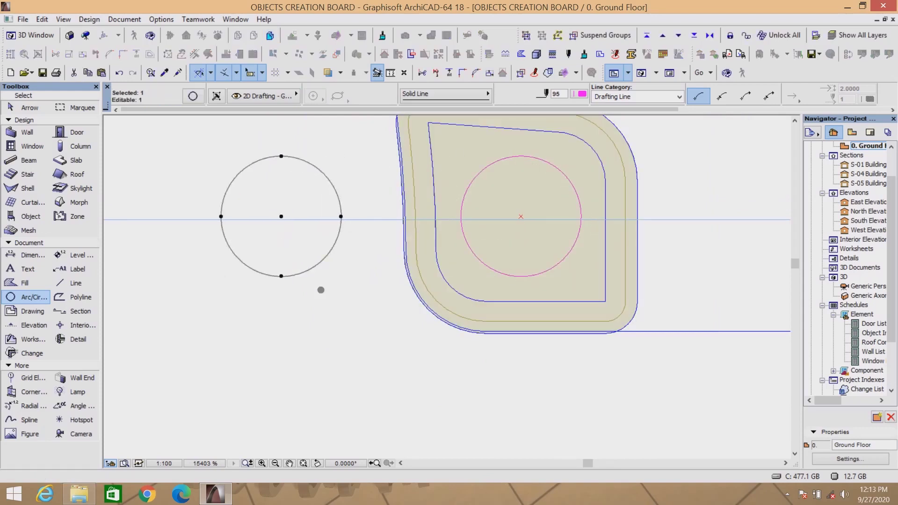
{"action": "key", "text": "Escape"}
Step: Create a flat disc morph from the copied circle with the Magic Wand
{"action": "left_click", "coordinate": [93, 206]}
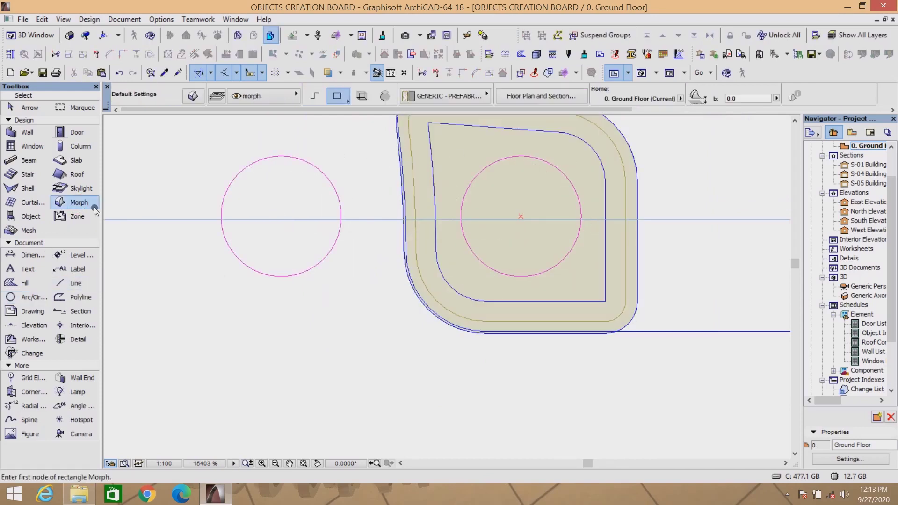
{"action": "left_click", "coordinate": [363, 245]}
{"action": "scroll", "coordinate": [307, 262], "scroll_direction": "up", "scroll_amount": 5}
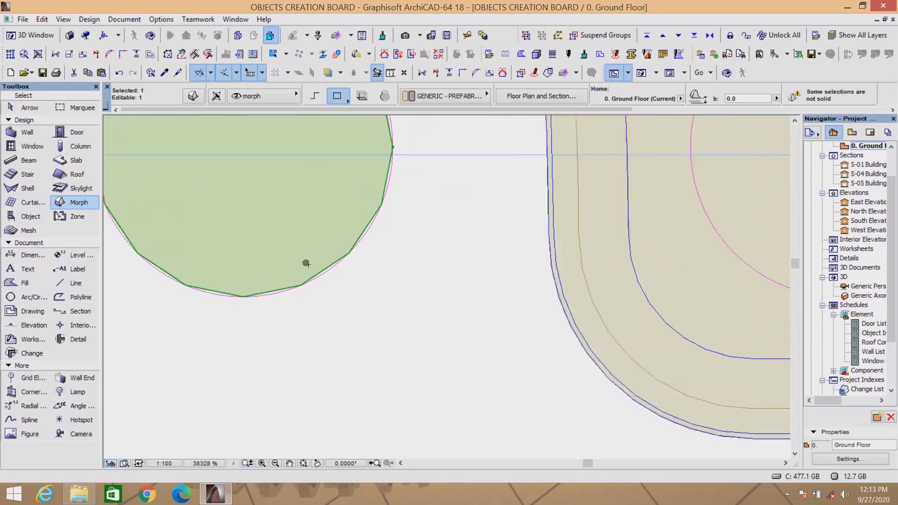
Step: Smooth the disc morph's edge by modifying its segmentation twice with More Segments and Double Segments
{"action": "scroll", "coordinate": [401, 178], "scroll_direction": "up", "scroll_amount": 3}
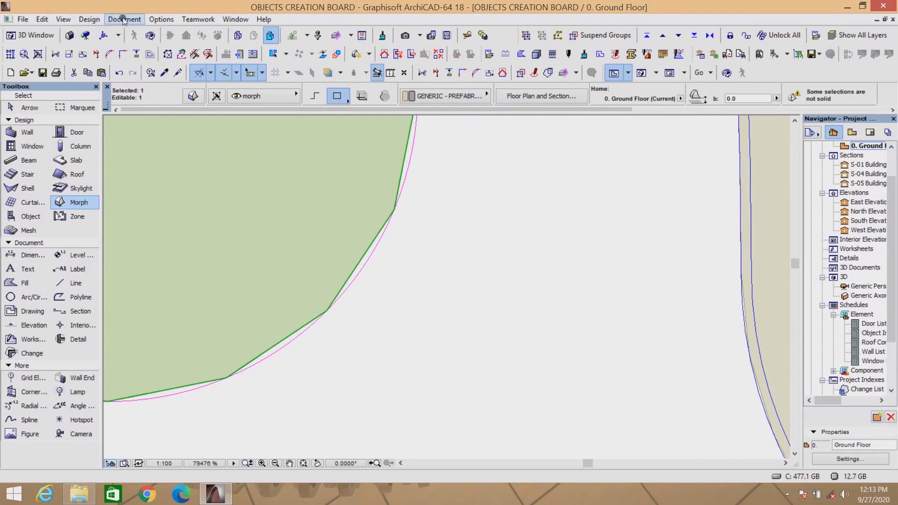
{"action": "left_click", "coordinate": [95, 21]}
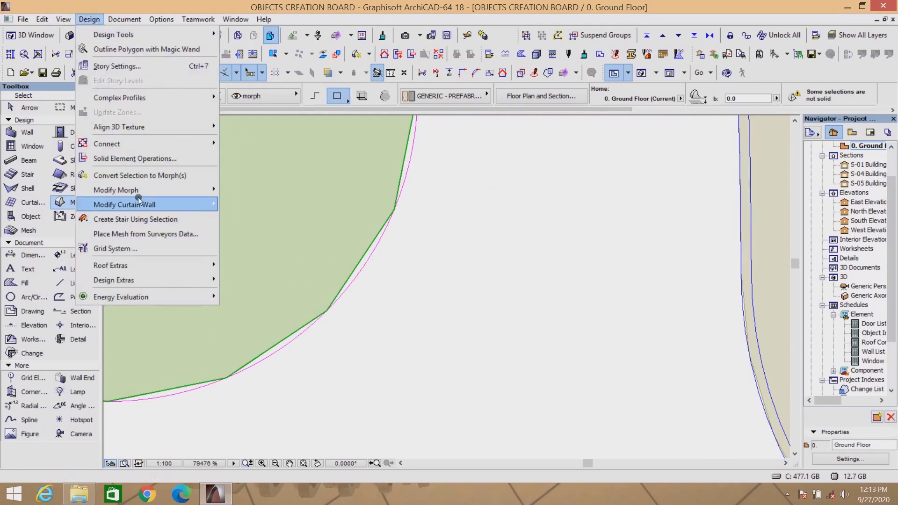
{"action": "mouse_move", "coordinate": [137, 192]}
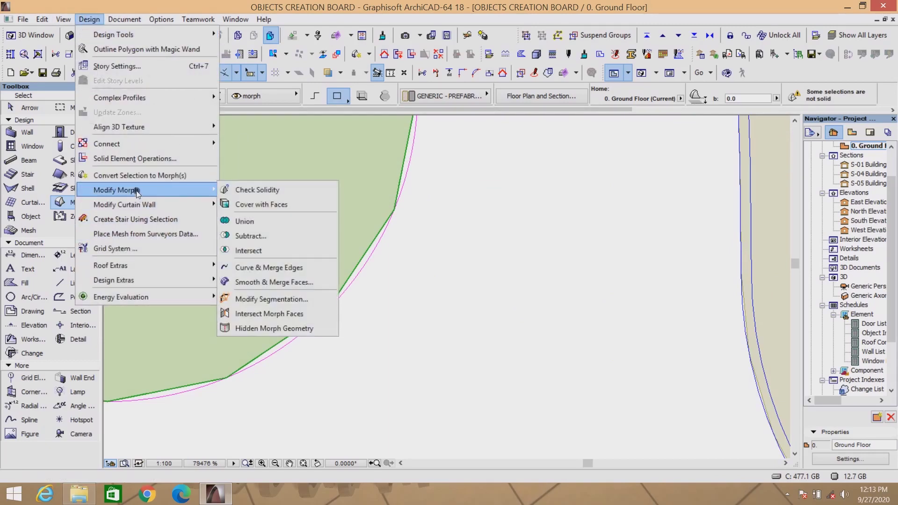
{"action": "left_click", "coordinate": [251, 299]}
{"action": "left_click", "coordinate": [503, 240]}
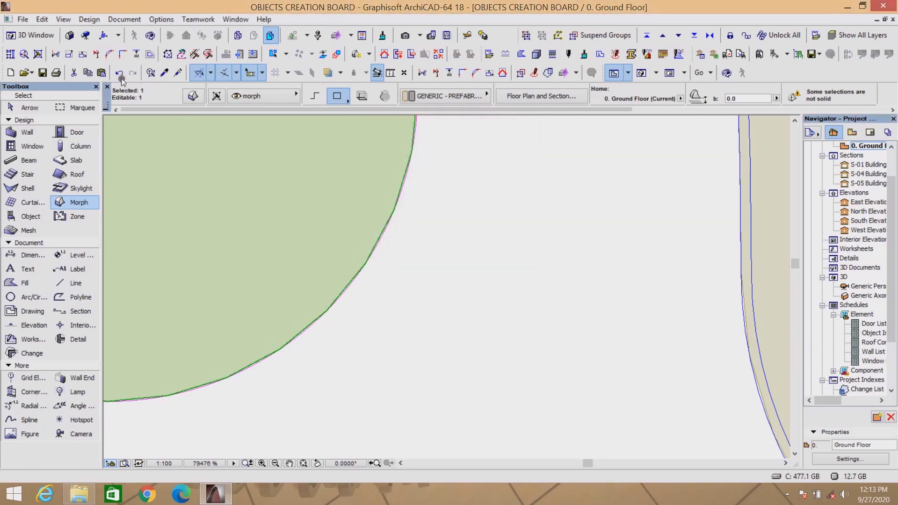
{"action": "left_click", "coordinate": [87, 20]}
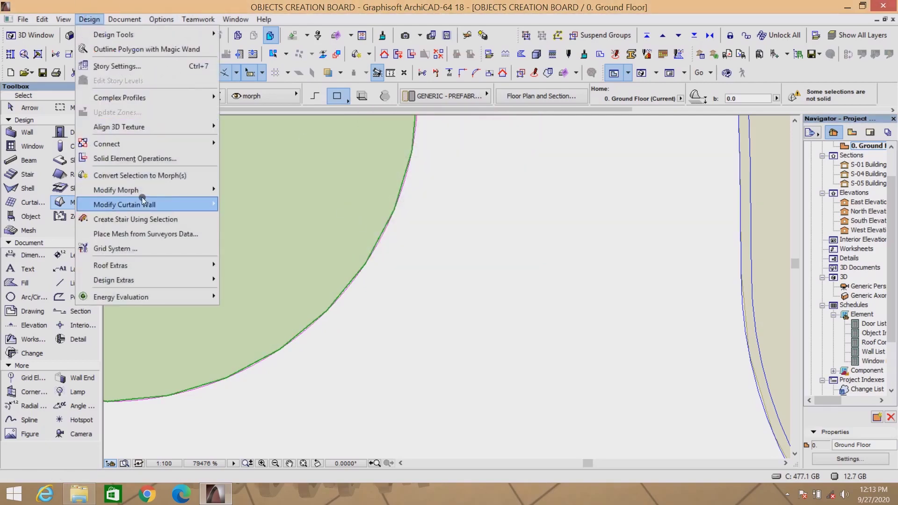
{"action": "mouse_move", "coordinate": [180, 188]}
{"action": "left_click", "coordinate": [285, 299]}
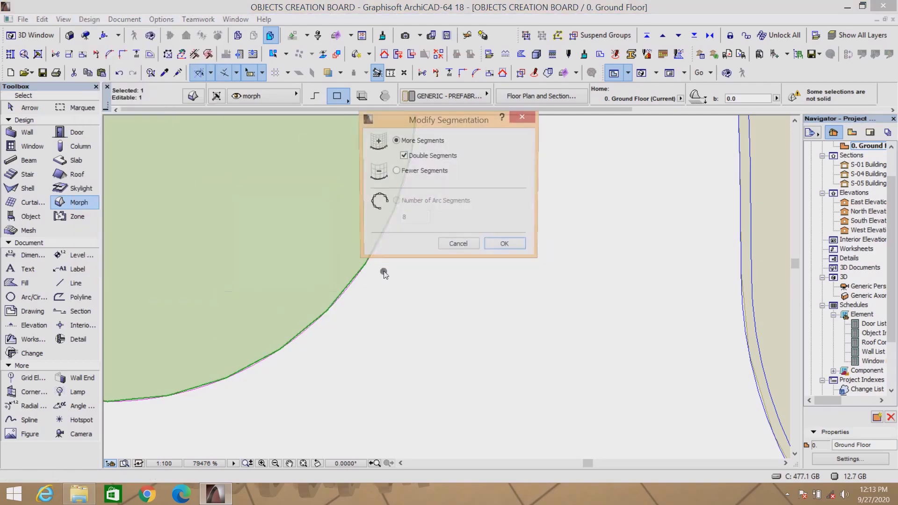
{"action": "left_click", "coordinate": [502, 245]}
Step: Move the disc morph from its own centre onto the centre of the circle inside the post
{"action": "scroll", "coordinate": [457, 271], "scroll_direction": "down", "scroll_amount": 5}
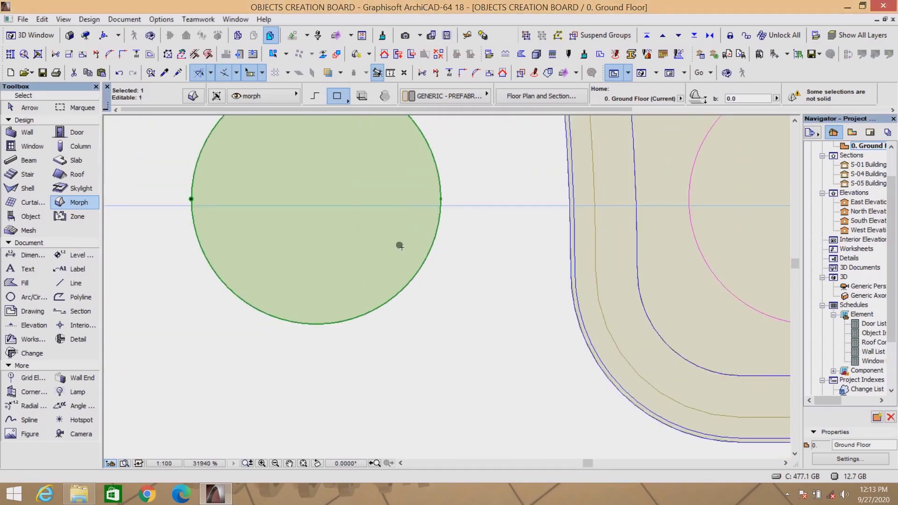
{"action": "left_click", "coordinate": [411, 271]}
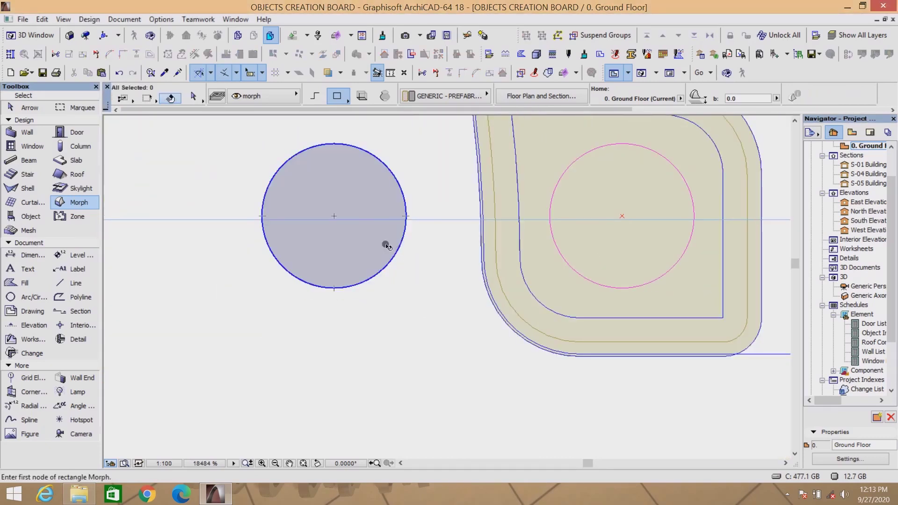
{"action": "left_click", "coordinate": [385, 245]}
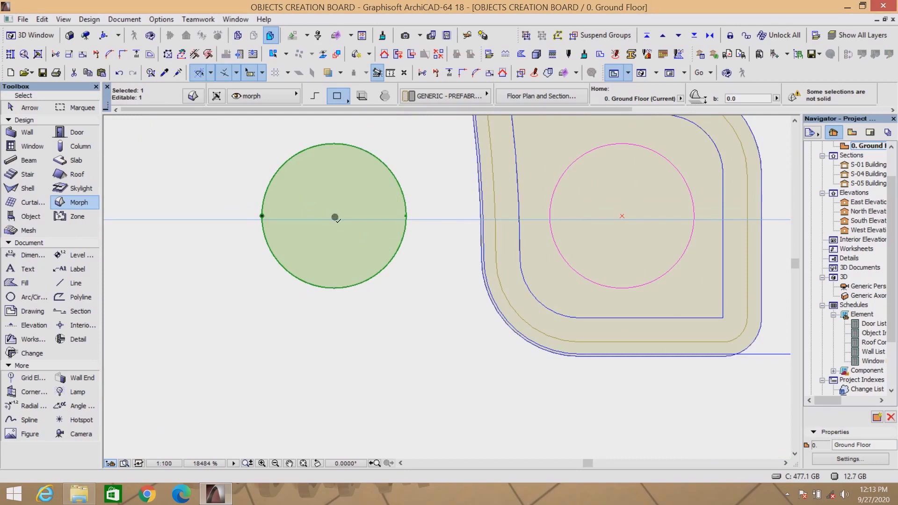
{"action": "key", "text": "ctrl+d"}
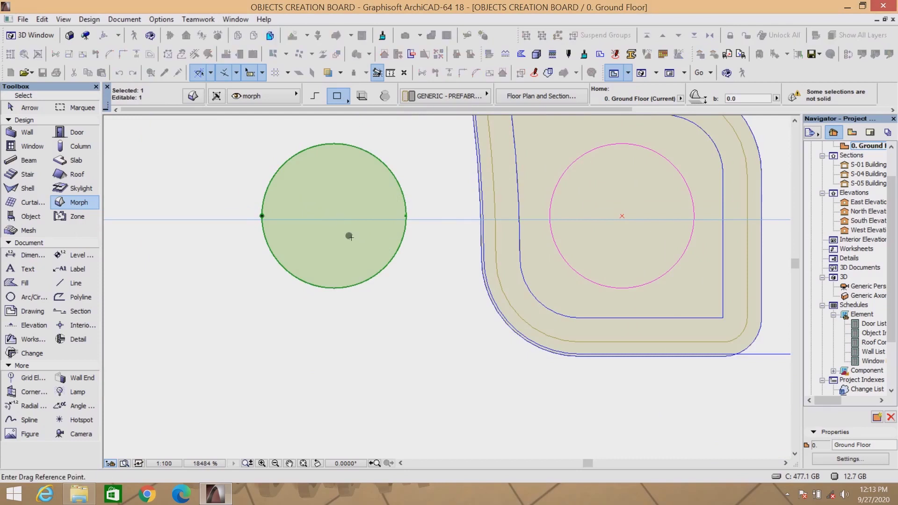
{"action": "left_click", "coordinate": [334, 216]}
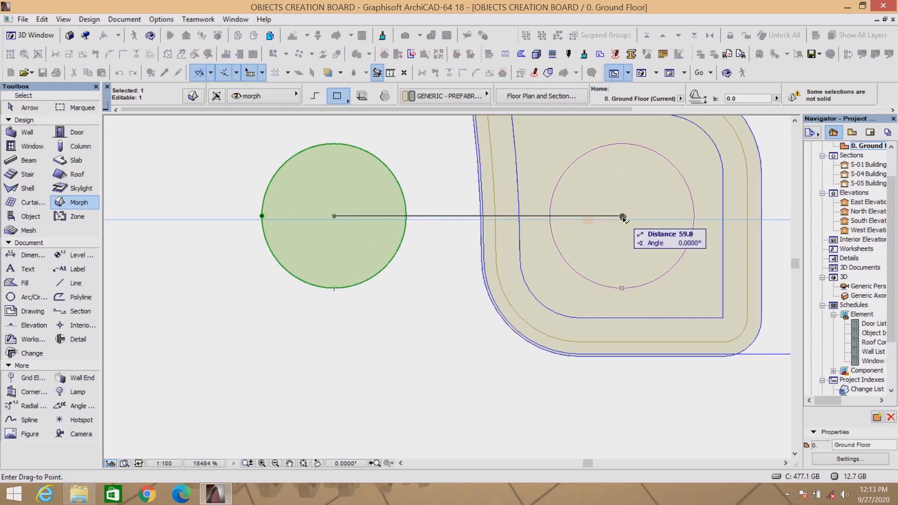
{"action": "left_click", "coordinate": [623, 217]}
{"action": "scroll", "coordinate": [582, 240], "scroll_direction": "down", "scroll_amount": 3}
{"action": "scroll", "coordinate": [582, 240], "scroll_direction": "up", "scroll_amount": 2}
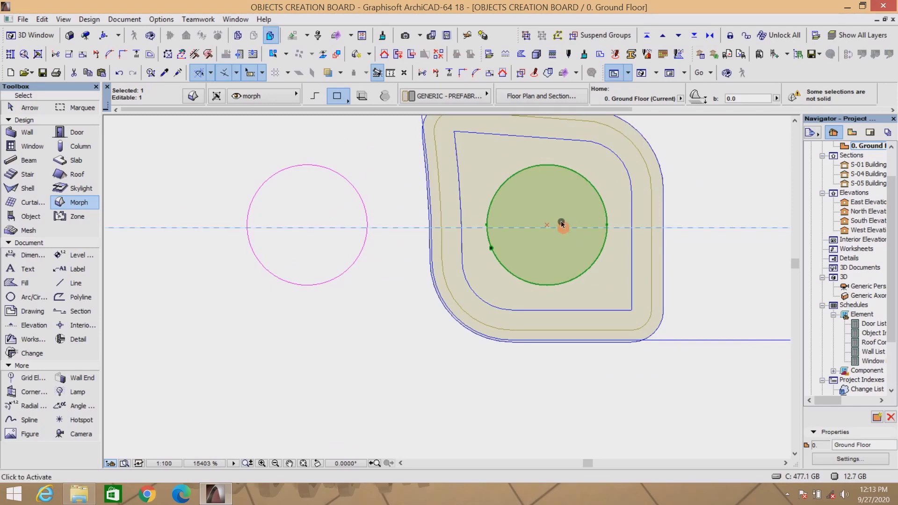
Step: Show only the selected disc in the 3D window and orbit to view it from above
{"action": "right_click", "coordinate": [706, 160]}
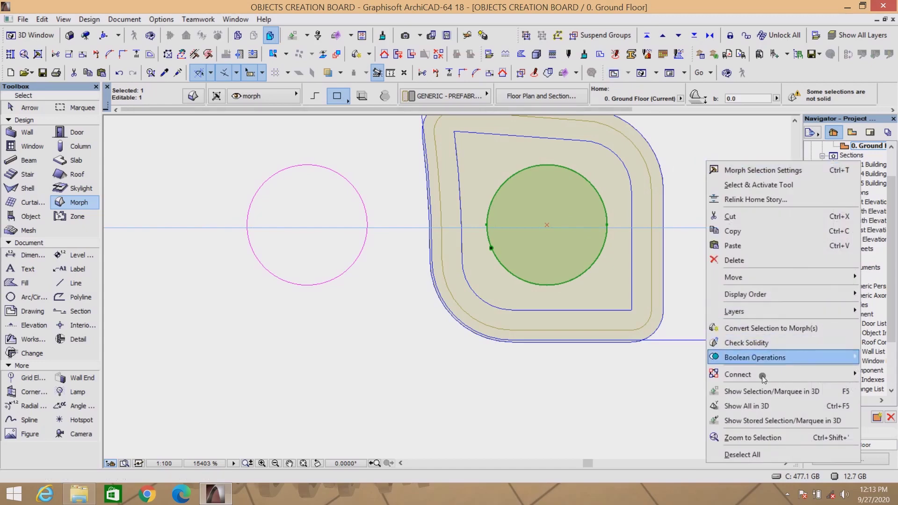
{"action": "left_click", "coordinate": [767, 449]}
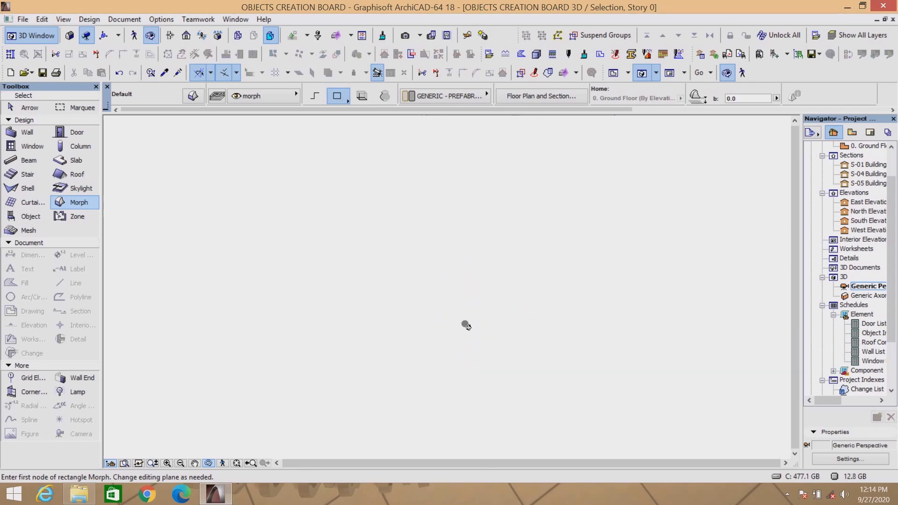
{"action": "left_click_drag", "start_coordinate": [465, 324], "coordinate": [464, 260]}
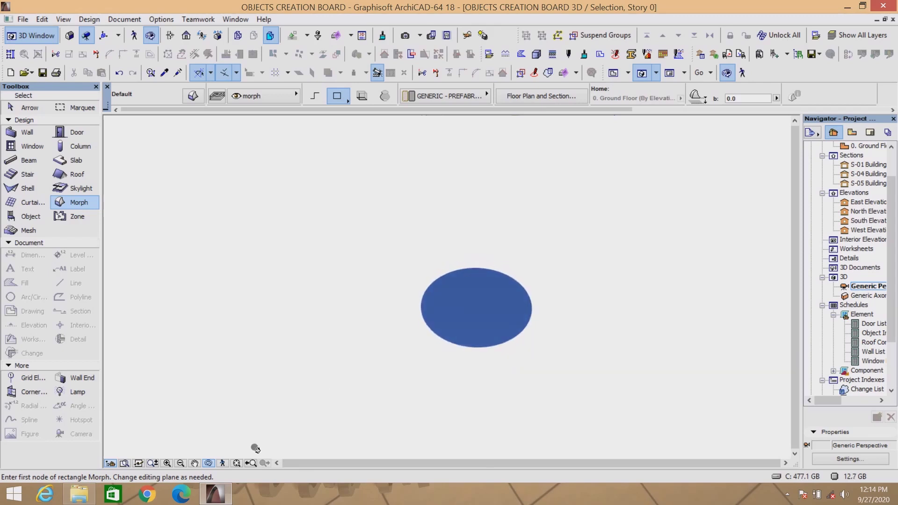
{"action": "left_click", "coordinate": [209, 464]}
Step: Extrude the disc upward by 15 with Push/Pull to form a solid cylinder
{"action": "left_click", "coordinate": [496, 325], "text": "shift"}
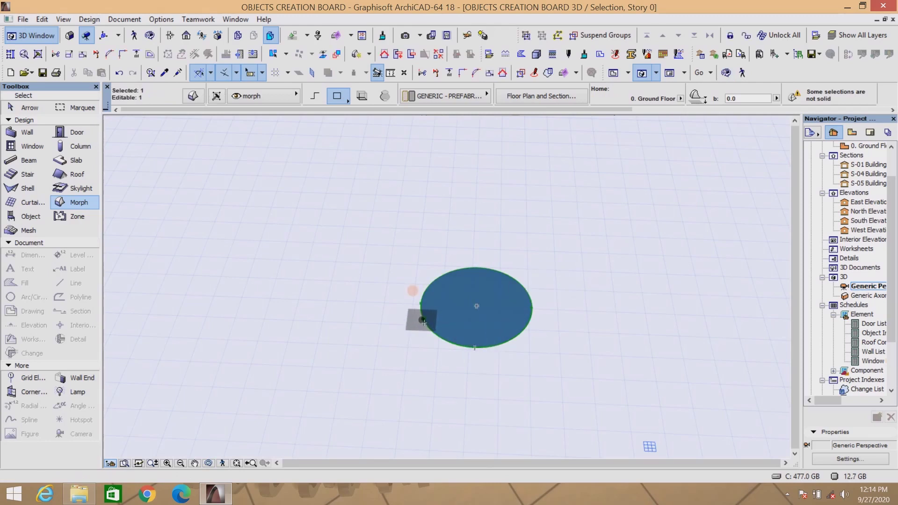
{"action": "left_click", "coordinate": [479, 307]}
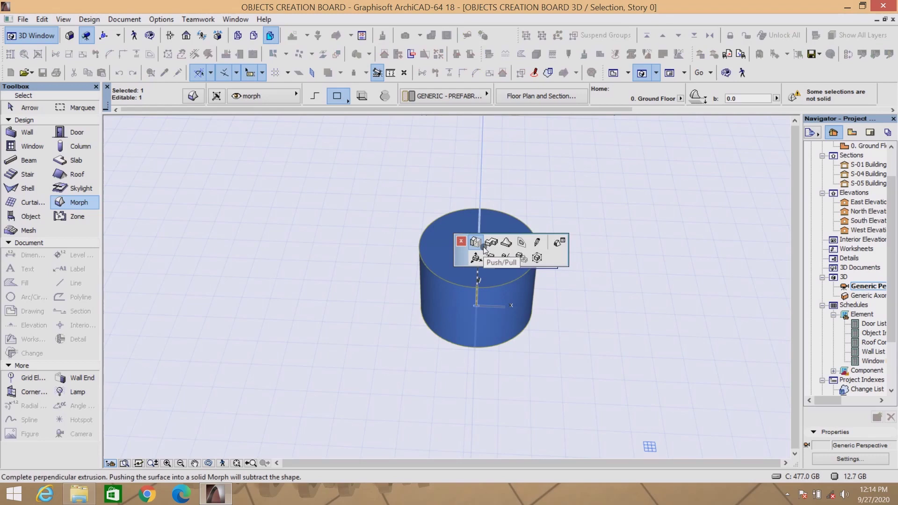
{"action": "type", "text": "15"}
{"action": "key", "text": "Return"}
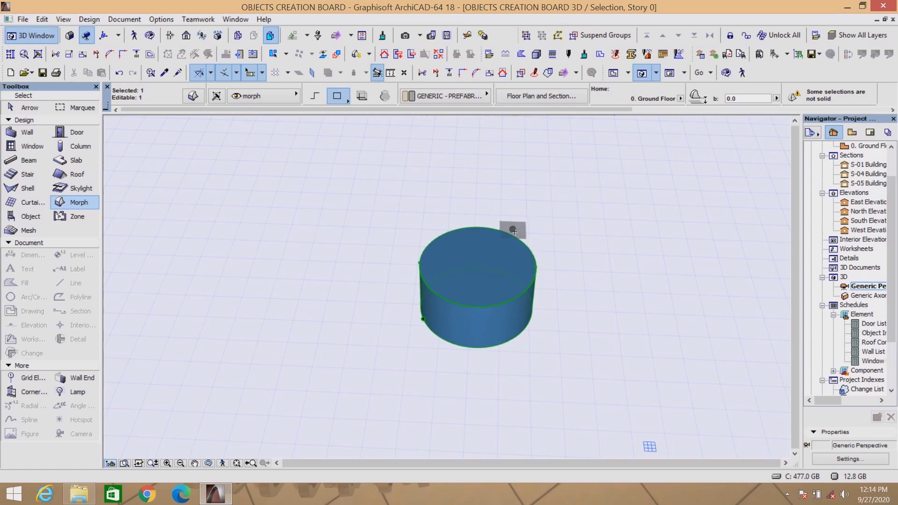
Step: Show all elements in the 3D window and subtract the solid cylinder from the leg post
{"action": "right_click", "coordinate": [653, 159]}
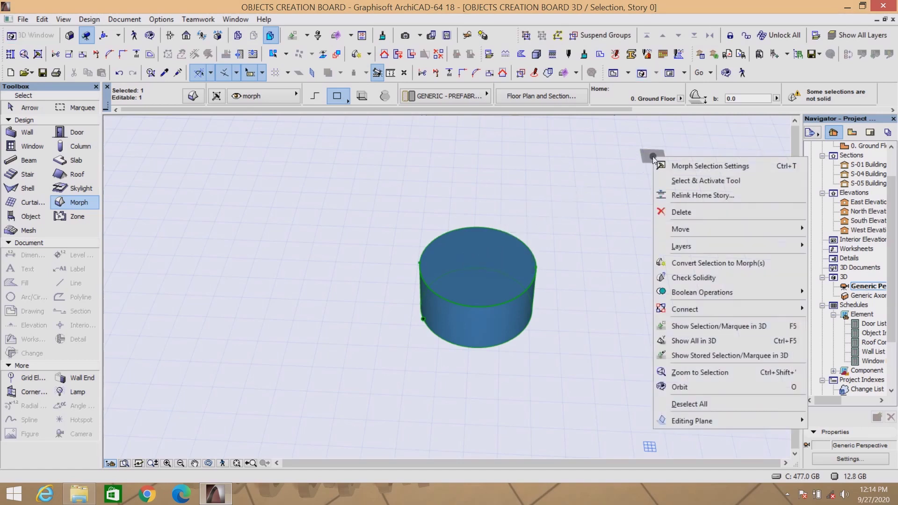
{"action": "left_click", "coordinate": [705, 341]}
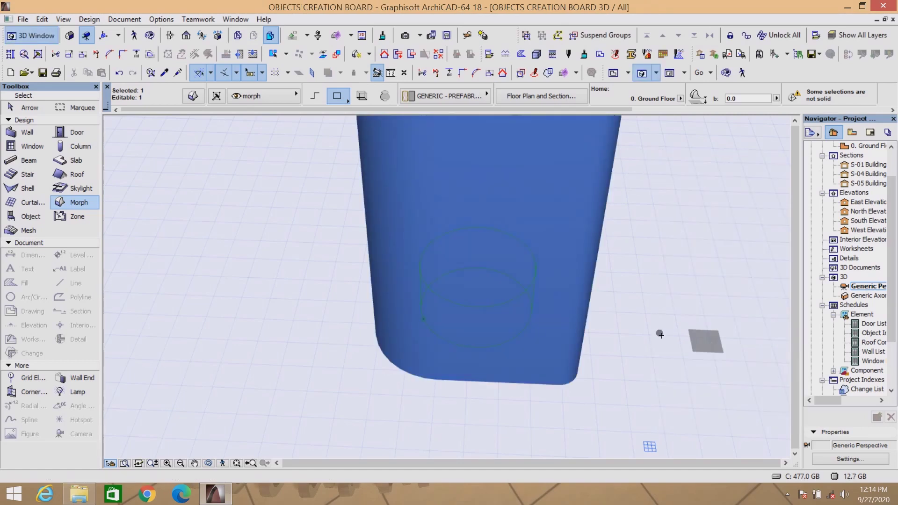
{"action": "right_click", "coordinate": [687, 224]}
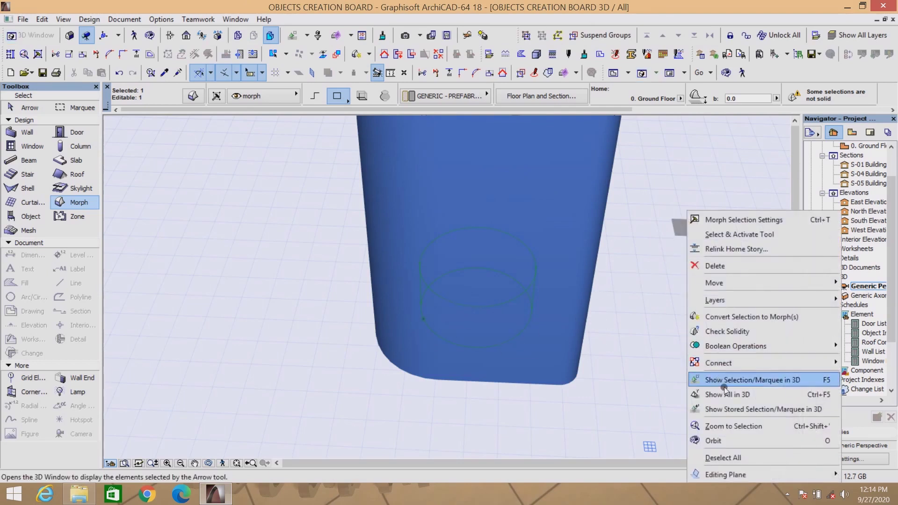
{"action": "mouse_move", "coordinate": [707, 345]}
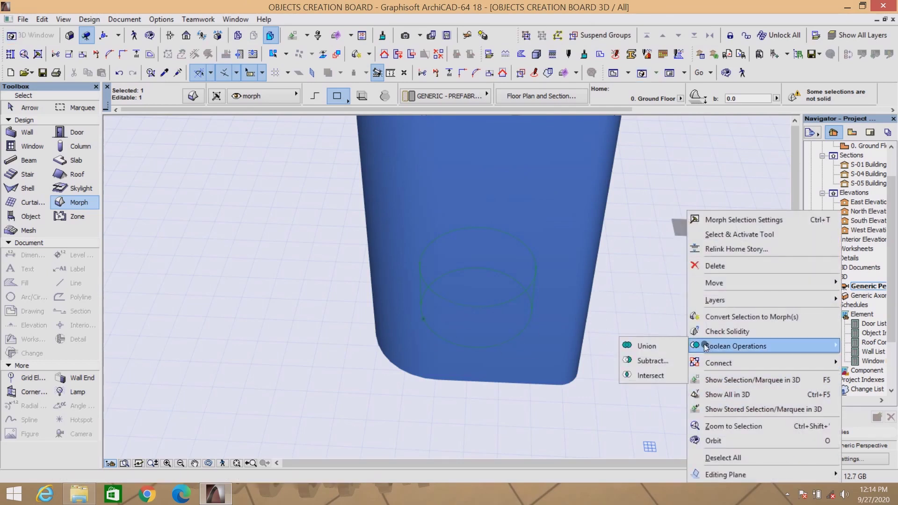
{"action": "left_click", "coordinate": [647, 364]}
{"action": "left_click", "coordinate": [561, 218]}
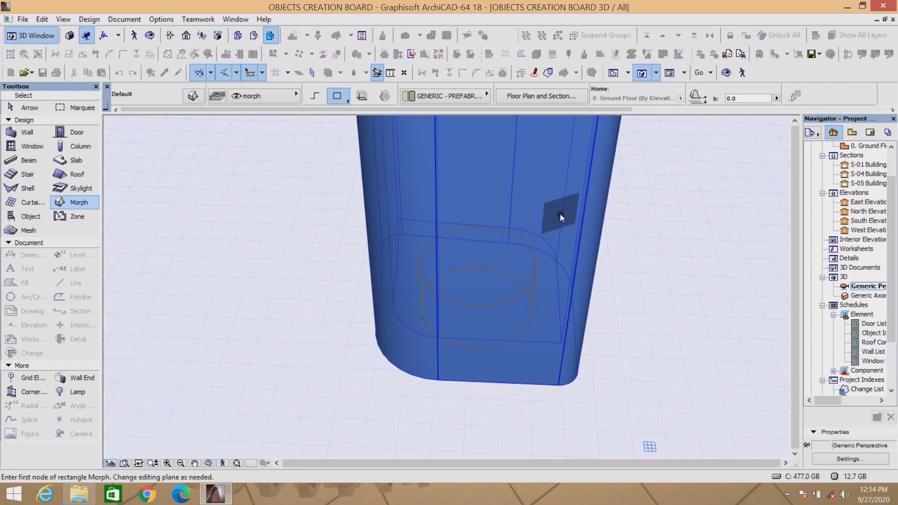
Step: Orbit around the leg post to examine the round hole in its underside and the hollow interior from above
{"action": "left_click", "coordinate": [209, 463]}
{"action": "left_click_drag", "start_coordinate": [471, 315], "coordinate": [464, 235]}
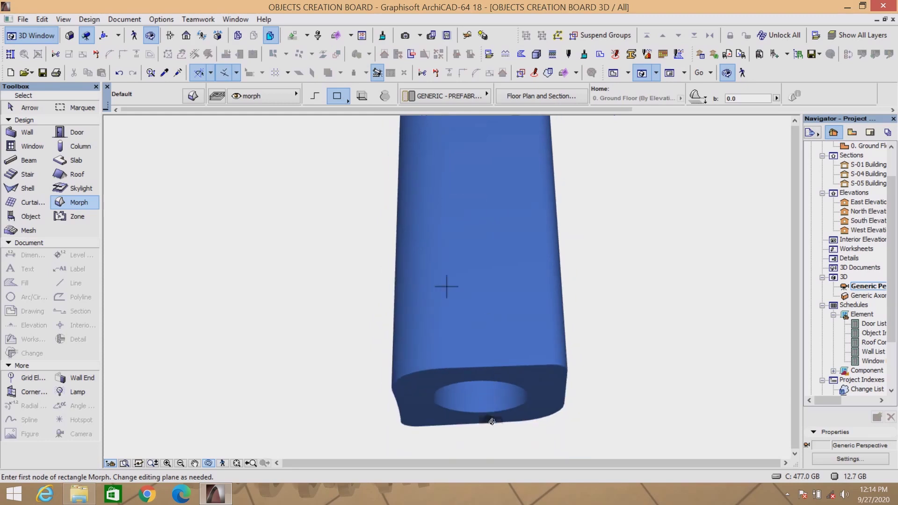
{"action": "scroll", "coordinate": [491, 421], "scroll_direction": "up", "scroll_amount": 5}
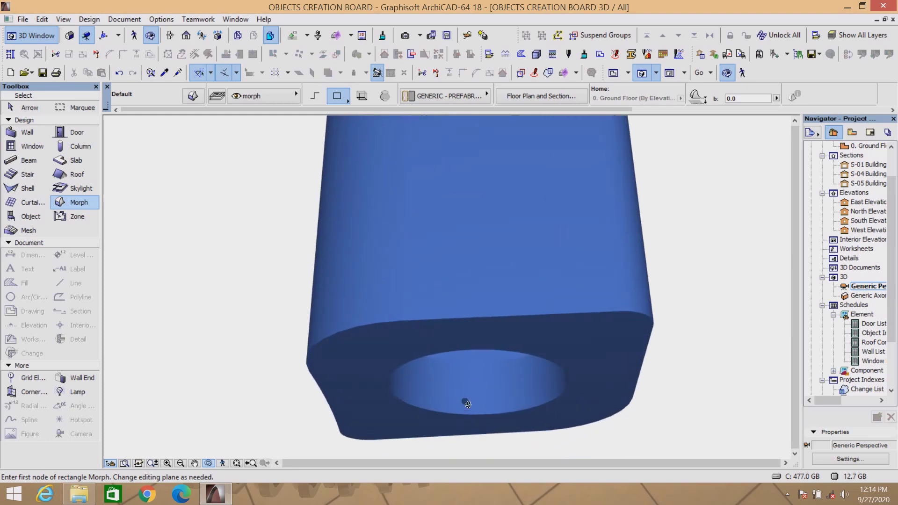
{"action": "left_click_drag", "start_coordinate": [467, 404], "coordinate": [383, 463]}
{"action": "scroll", "coordinate": [442, 400], "scroll_direction": "down", "scroll_amount": 6}
{"action": "left_click_drag", "start_coordinate": [438, 307], "coordinate": [445, 354]}
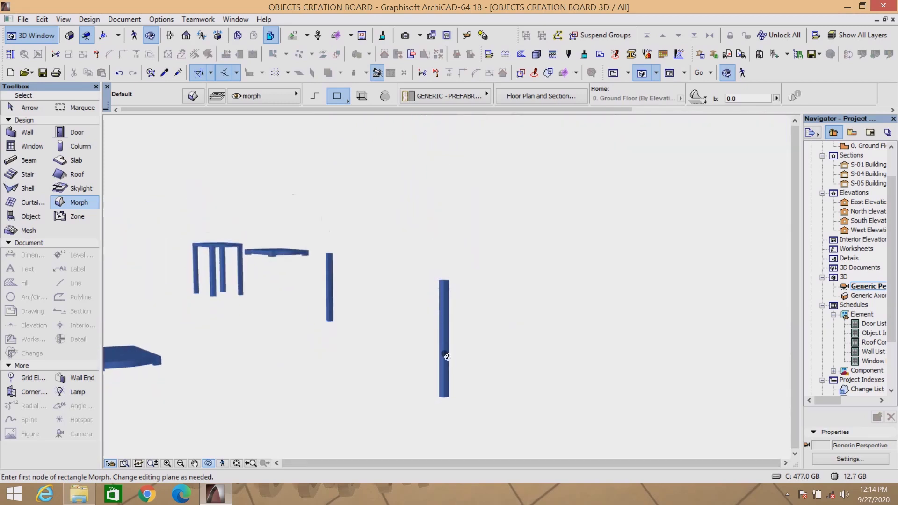
{"action": "scroll", "coordinate": [447, 357], "scroll_direction": "up", "scroll_amount": 10}
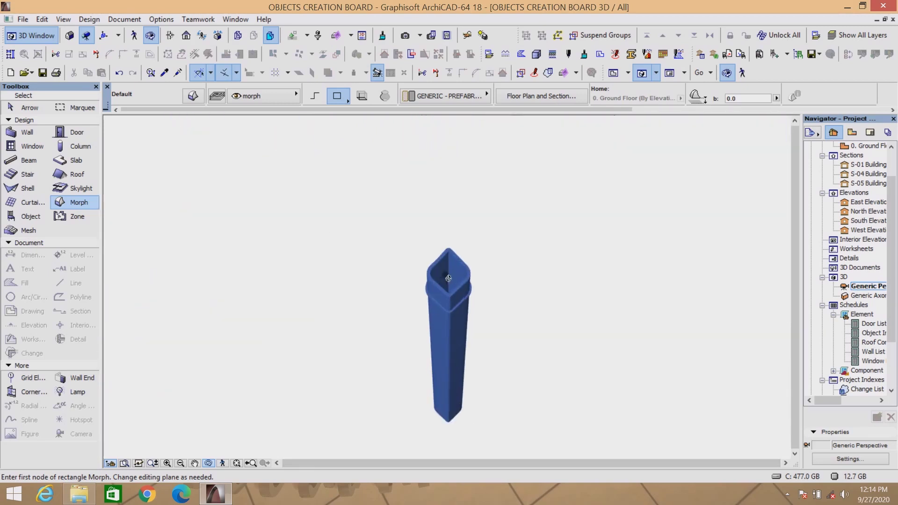
{"action": "scroll", "coordinate": [448, 277], "scroll_direction": "up", "scroll_amount": 3}
{"action": "scroll", "coordinate": [451, 277], "scroll_direction": "up", "scroll_amount": 4}
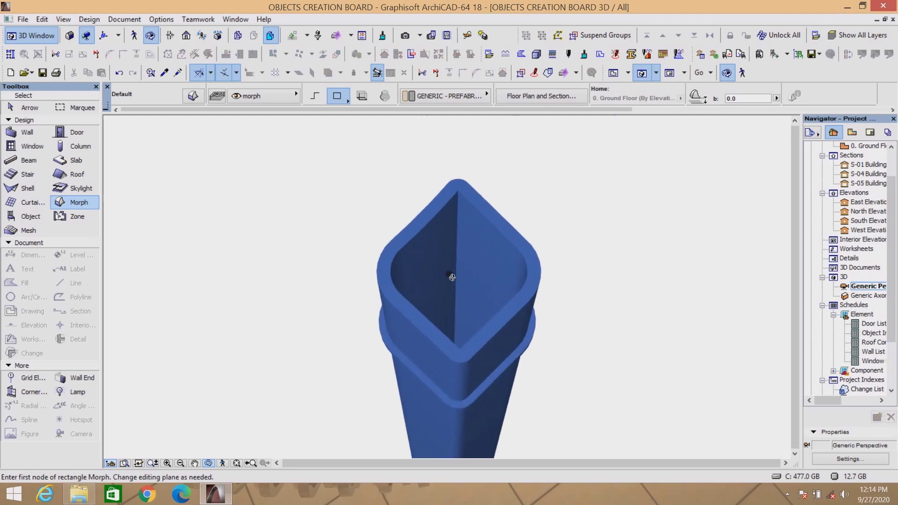
{"action": "middle_click_drag", "start_coordinate": [453, 270], "coordinate": [557, 148], "text": "shift"}
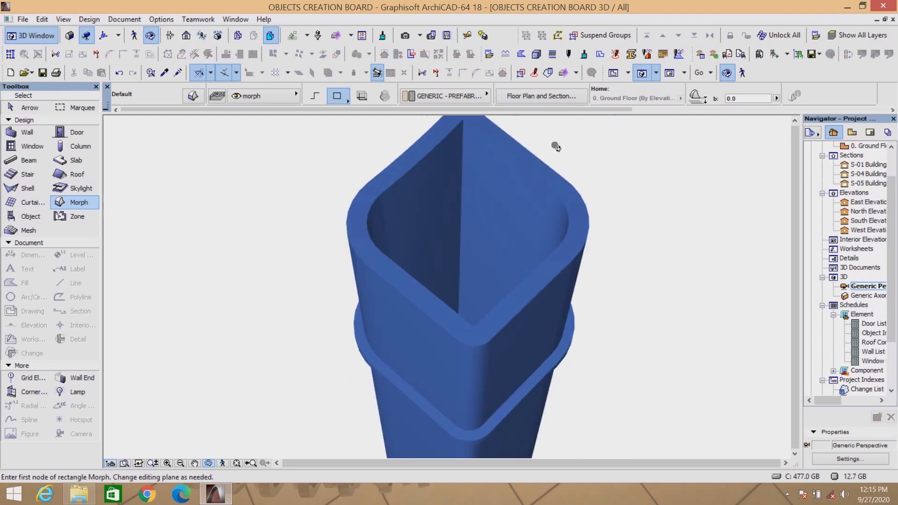
Step: In the Ground Floor plan, drag a copy of the leg post with its circle and tabletop outline to empty space up and left of the original
{"action": "left_click", "coordinate": [611, 74]}
{"action": "scroll", "coordinate": [472, 265], "scroll_direction": "down", "scroll_amount": 3}
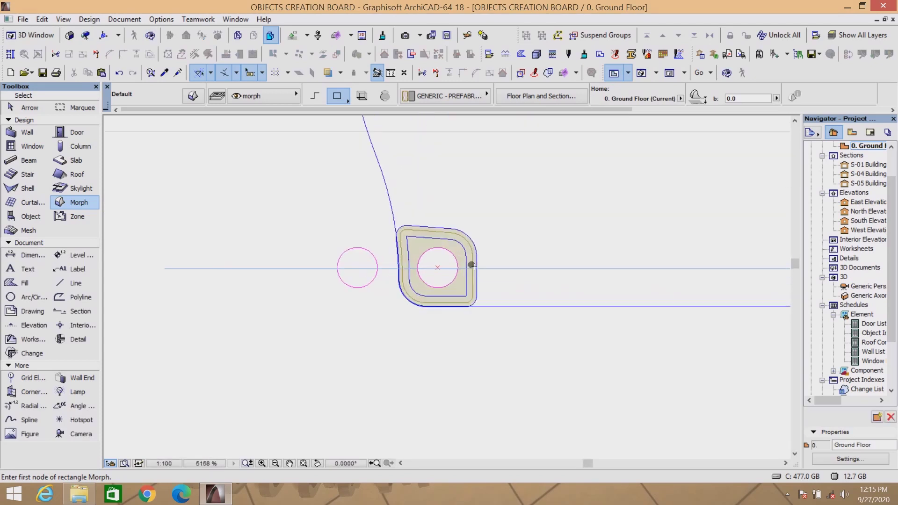
{"action": "left_click", "coordinate": [418, 250], "text": "shift"}
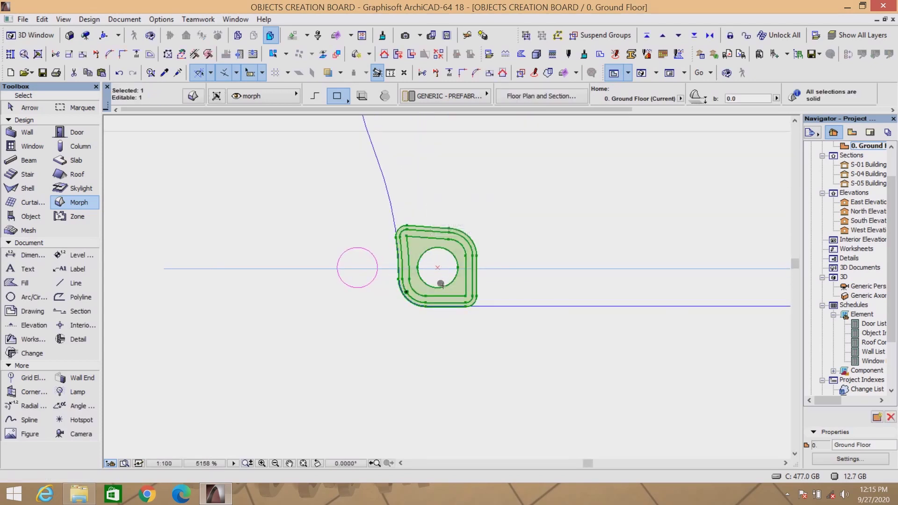
{"action": "scroll", "coordinate": [435, 290], "scroll_direction": "down", "scroll_amount": 6}
{"action": "scroll", "coordinate": [446, 308], "scroll_direction": "up", "scroll_amount": 10}
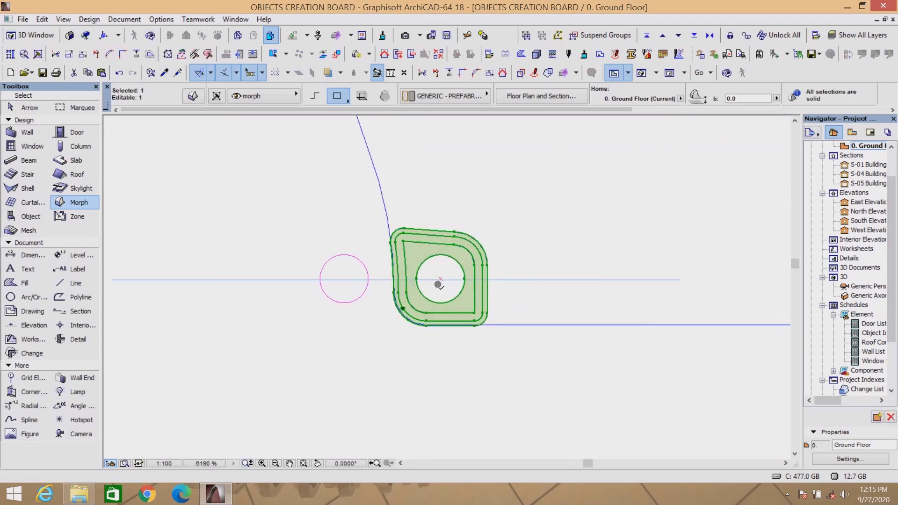
{"action": "key", "text": "Escape"}
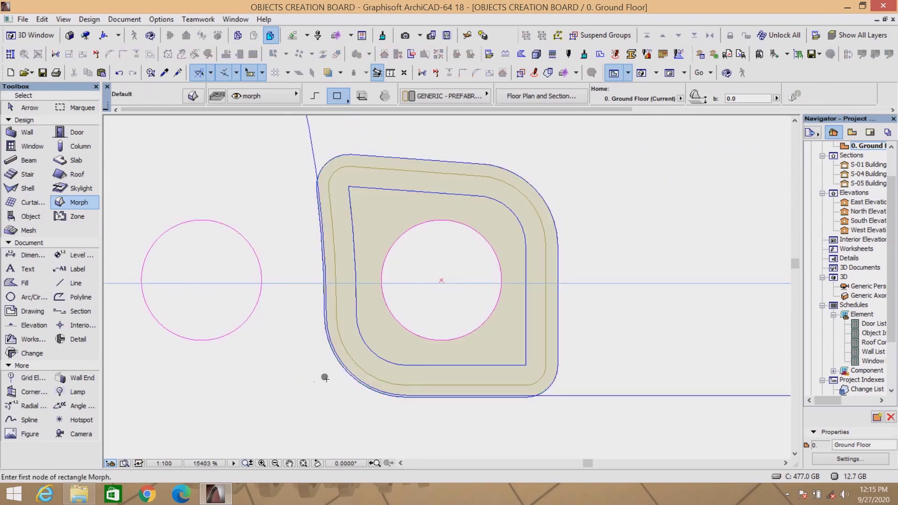
{"action": "scroll", "coordinate": [315, 294], "scroll_direction": "down", "scroll_amount": 2}
{"action": "left_click_drag", "start_coordinate": [297, 219], "coordinate": [441, 382], "text": "shift"}
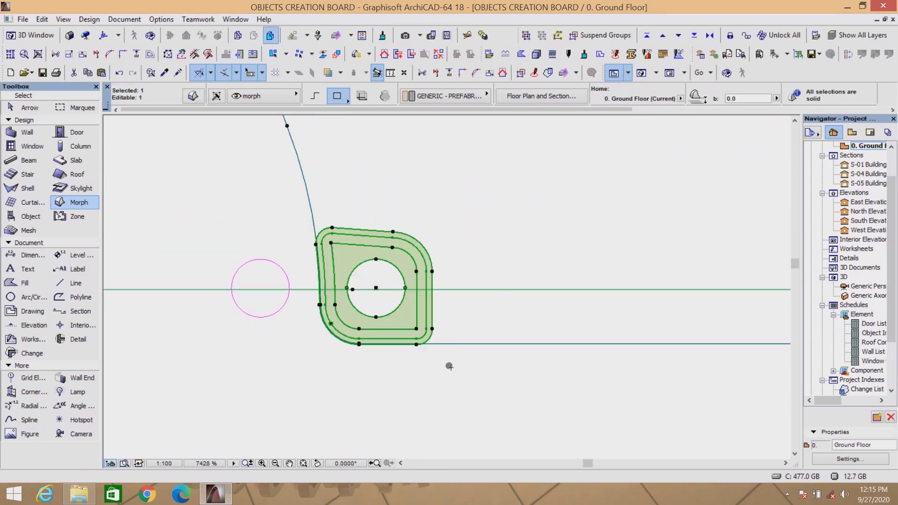
{"action": "scroll", "coordinate": [465, 333], "scroll_direction": "down", "scroll_amount": 4}
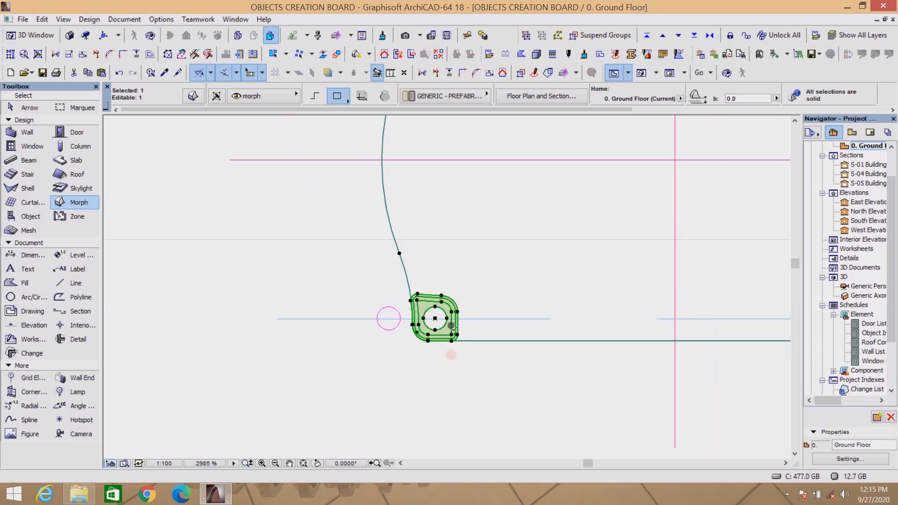
{"action": "key", "text": "ctrl+shift+d"}
{"action": "left_click", "coordinate": [435, 318]}
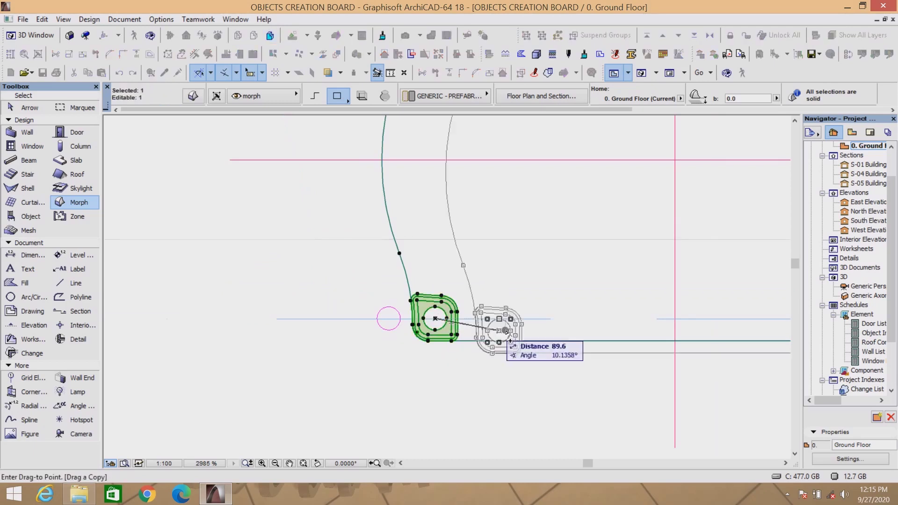
{"action": "scroll", "coordinate": [504, 338], "scroll_direction": "down", "scroll_amount": 7}
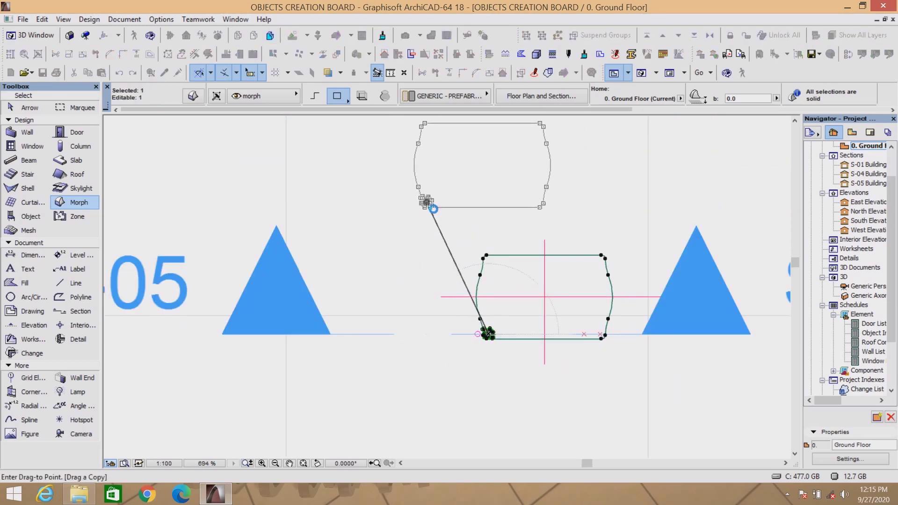
{"action": "left_click", "coordinate": [426, 202]}
Step: Delete the tabletop outline from the copied group, keeping only the spare leg post and its circle
{"action": "left_click_drag", "start_coordinate": [579, 171], "coordinate": [492, 230], "text": "shift"}
{"action": "key", "text": "Escape"}
{"action": "scroll", "coordinate": [430, 189], "scroll_direction": "up", "scroll_amount": 8}
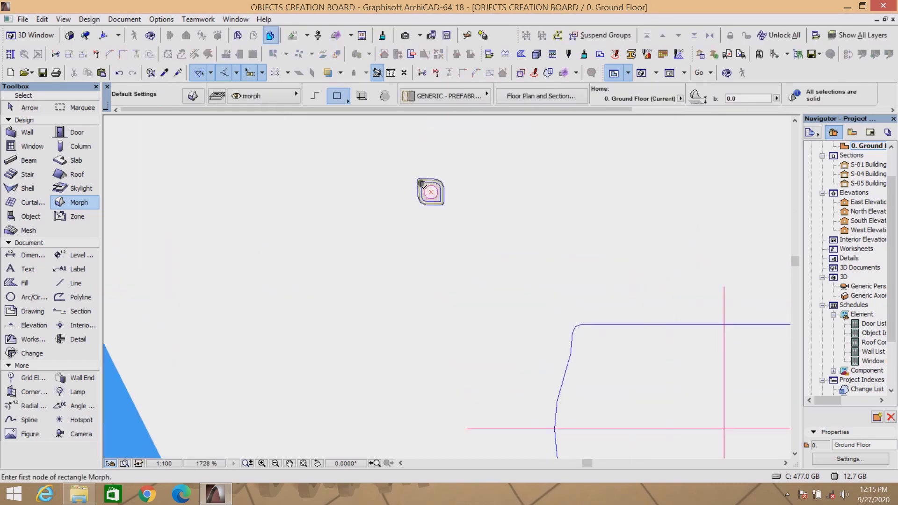
{"action": "scroll", "coordinate": [431, 186], "scroll_direction": "up", "scroll_amount": 4}
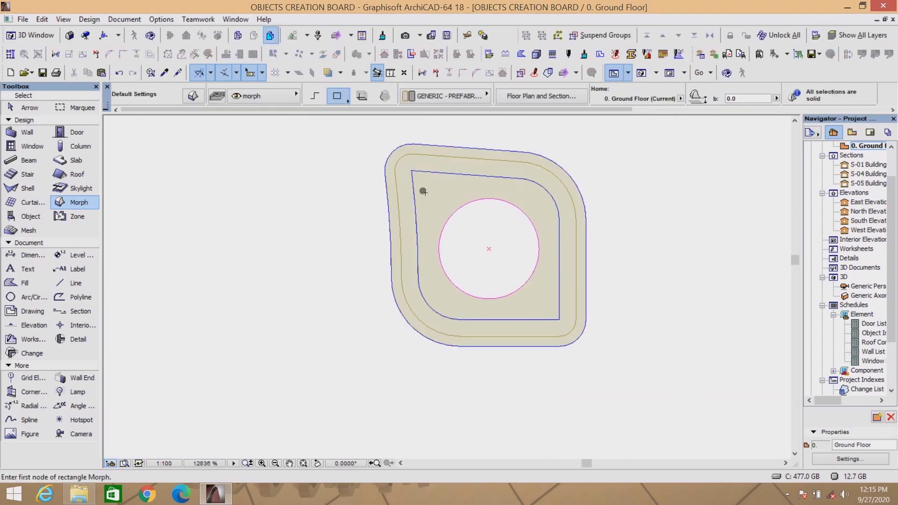
Step: Mirror a copy of the original leg post about the outline's vertical centre line to the lower-right corner
{"action": "scroll", "coordinate": [425, 185], "scroll_direction": "down", "scroll_amount": 2}
{"action": "scroll", "coordinate": [425, 187], "scroll_direction": "down", "scroll_amount": 6}
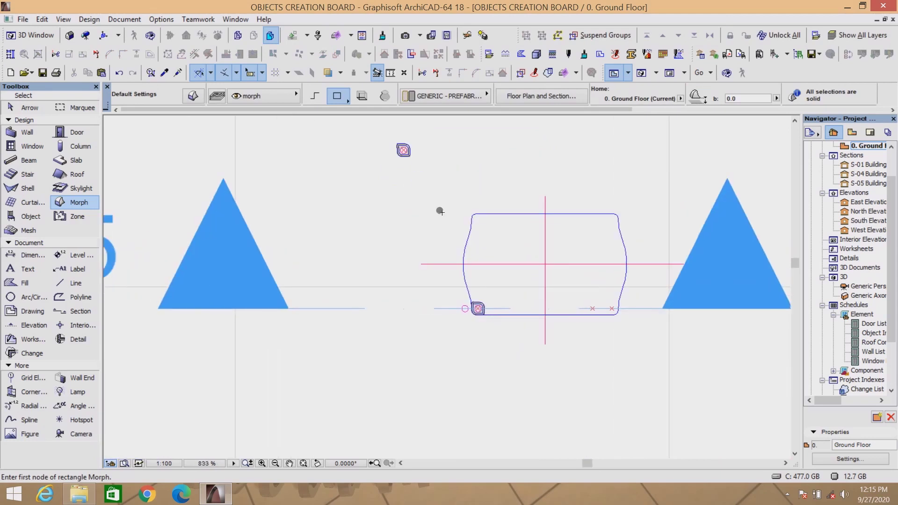
{"action": "scroll", "coordinate": [483, 313], "scroll_direction": "up", "scroll_amount": 8}
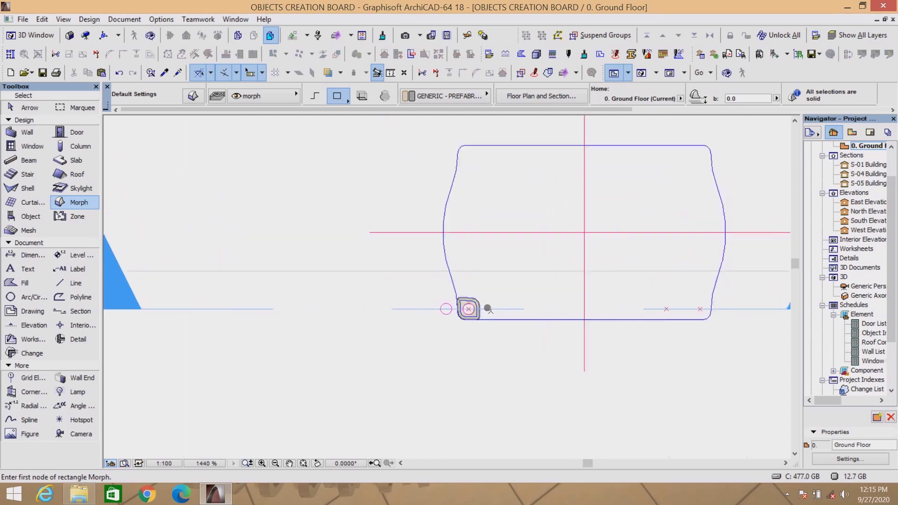
{"action": "left_click", "coordinate": [459, 296], "text": "shift"}
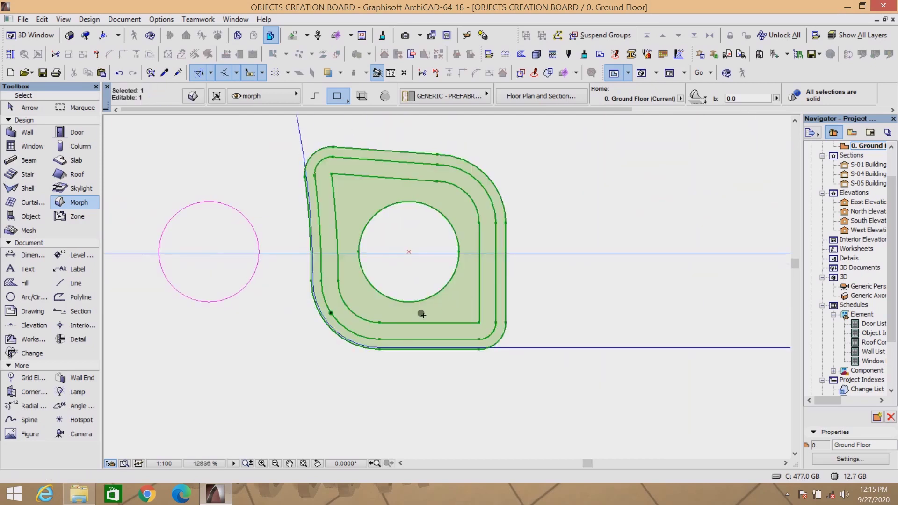
{"action": "scroll", "coordinate": [381, 303], "scroll_direction": "down", "scroll_amount": 6}
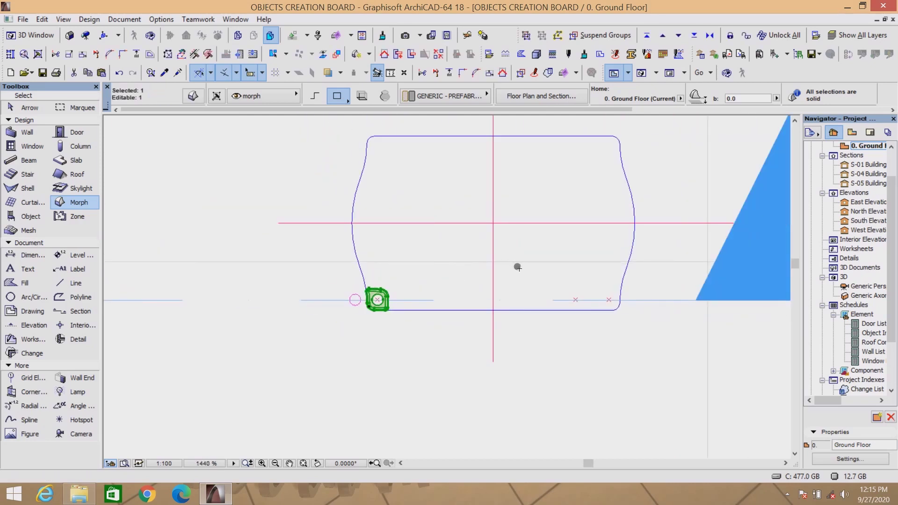
{"action": "key", "text": "ctrl+alt+m"}
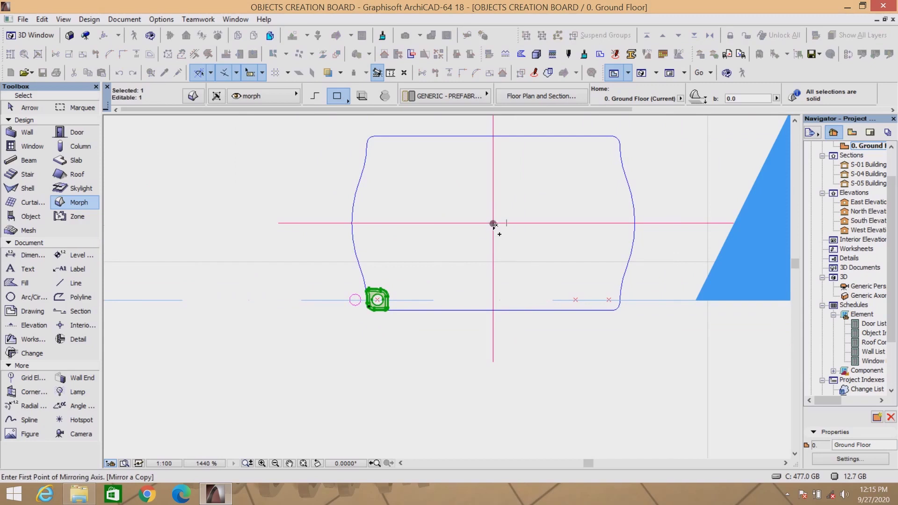
{"action": "left_click", "coordinate": [512, 342]}
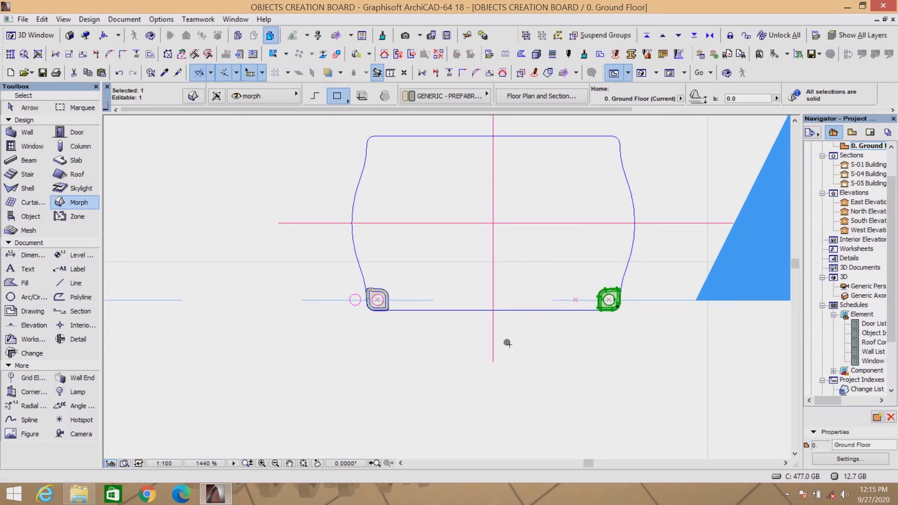
Step: Mirror copies of both lower leg posts about the outline's horizontal centre line to the upper corners
{"action": "scroll", "coordinate": [374, 304], "scroll_direction": "up", "scroll_amount": 3}
{"action": "scroll", "coordinate": [371, 304], "scroll_direction": "up", "scroll_amount": 1}
{"action": "left_click", "coordinate": [378, 309], "text": "shift"}
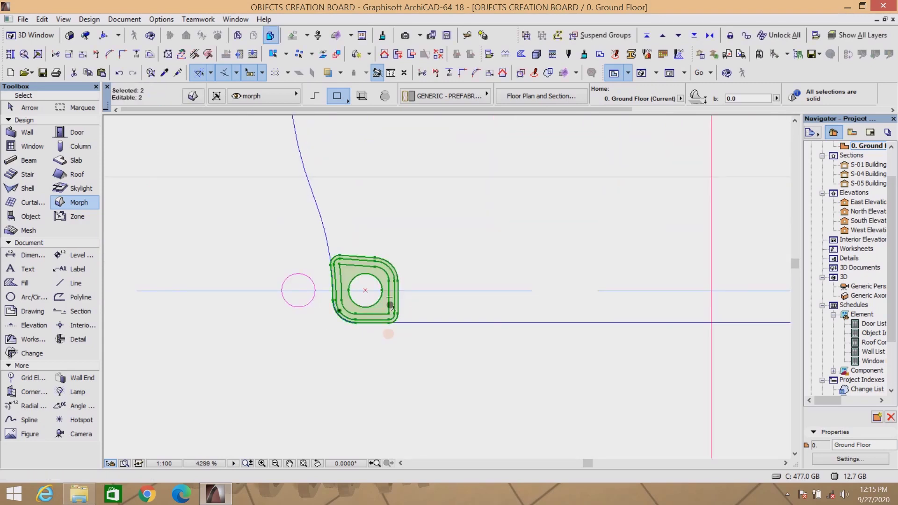
{"action": "key", "text": "ctrl+alt+m"}
{"action": "scroll", "coordinate": [431, 328], "scroll_direction": "down", "scroll_amount": 5}
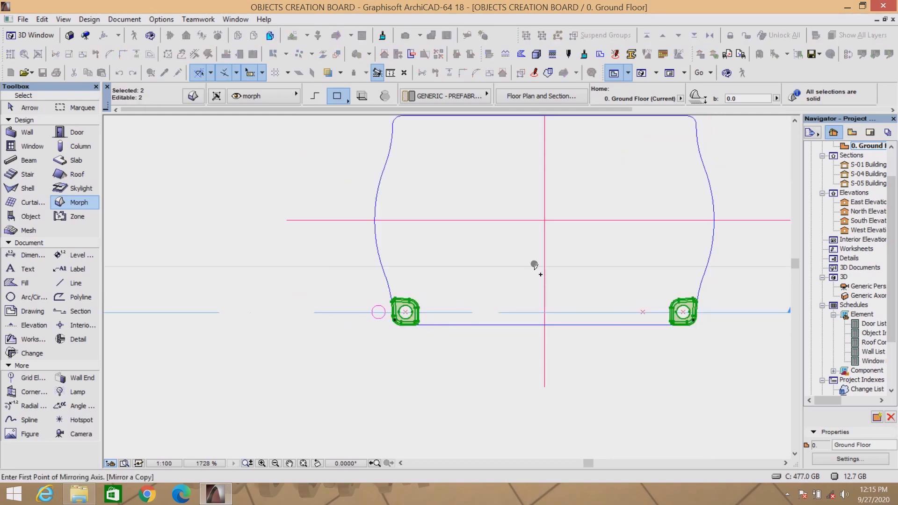
{"action": "left_click", "coordinate": [545, 220]}
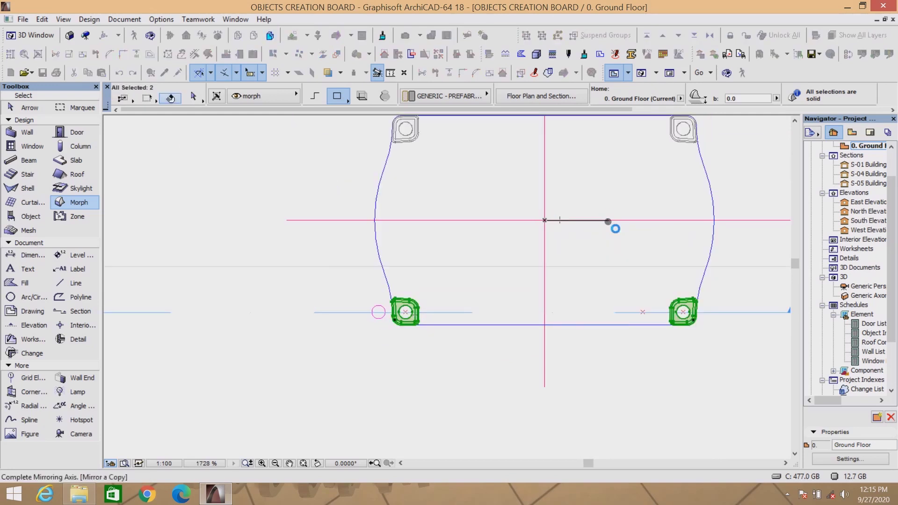
{"action": "left_click", "coordinate": [608, 222]}
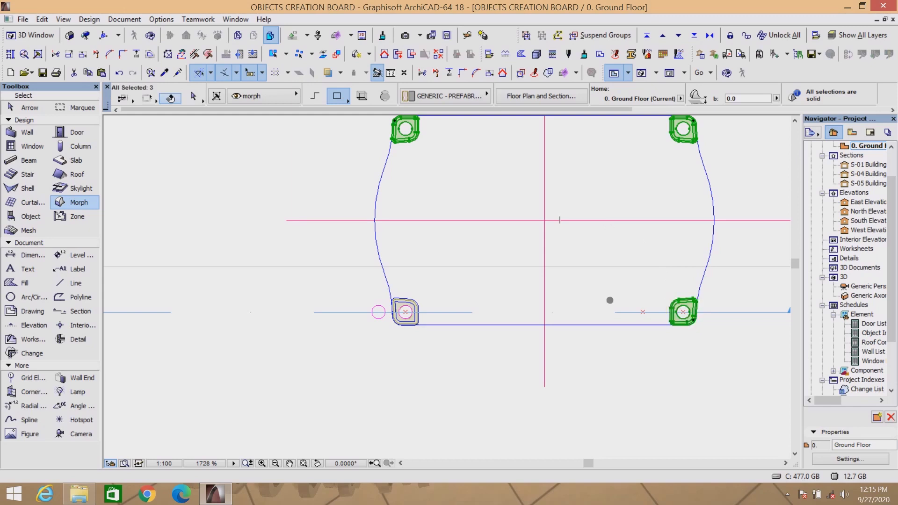
Step: Select all four leg posts at the outline's corners and combine them with the Boolean Union operation
{"action": "scroll", "coordinate": [408, 304], "scroll_direction": "up", "scroll_amount": 4}
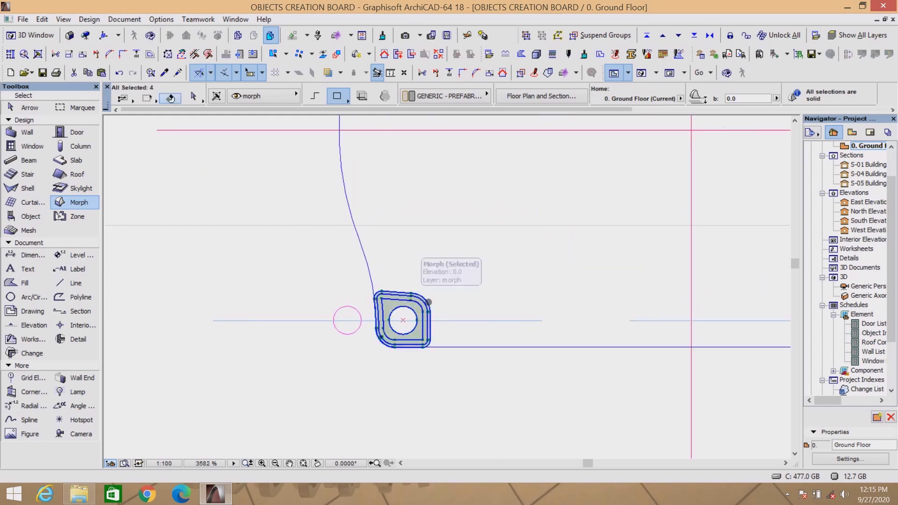
{"action": "left_click", "coordinate": [426, 302], "text": "shift"}
{"action": "scroll", "coordinate": [446, 309], "scroll_direction": "down", "scroll_amount": 6}
{"action": "scroll", "coordinate": [455, 316], "scroll_direction": "down", "scroll_amount": 2}
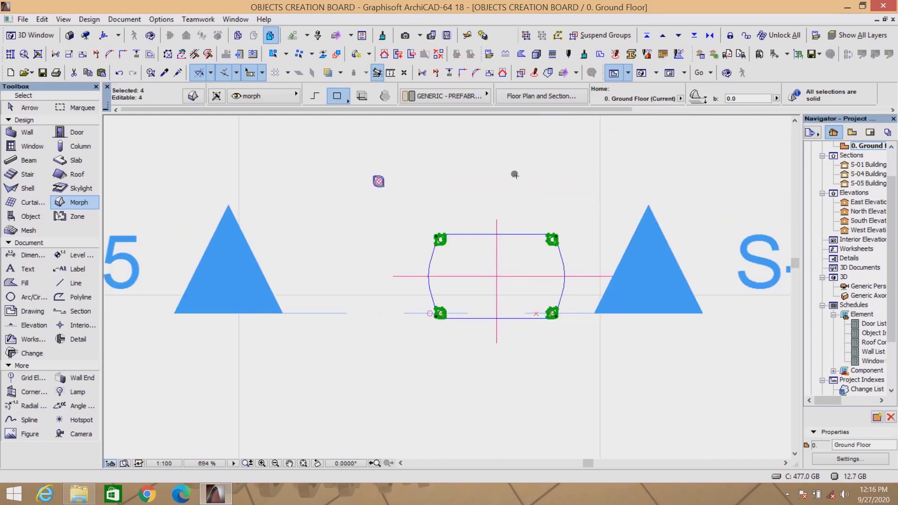
{"action": "right_click", "coordinate": [515, 174]}
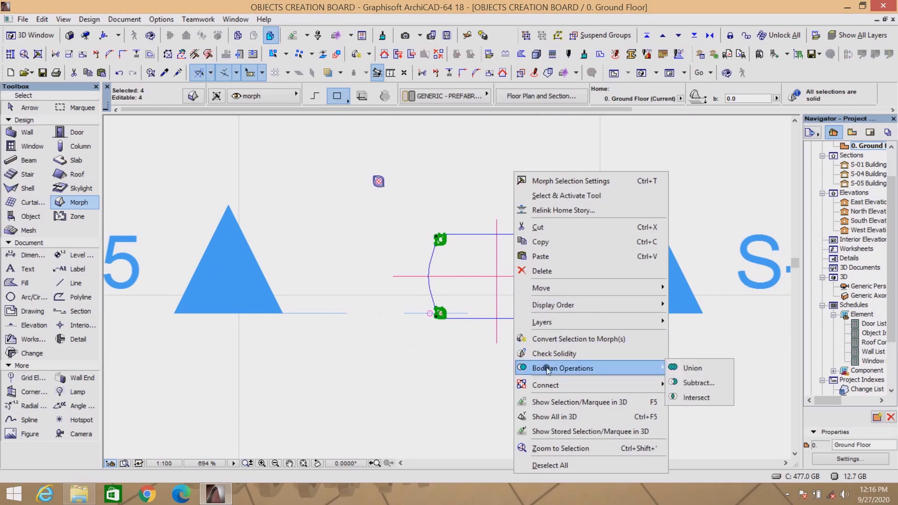
{"action": "left_click", "coordinate": [692, 368]}
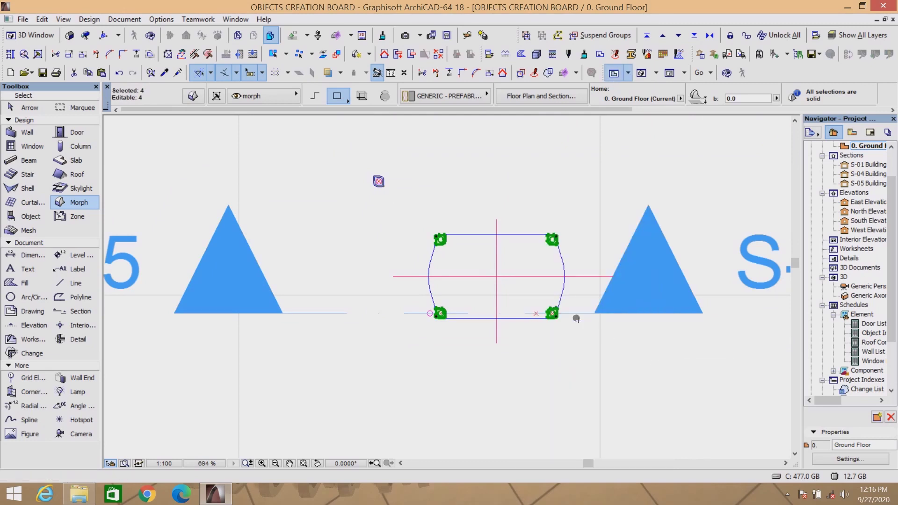
Step: Move the united four-leg morph from the outline's centre onto the centre of the nearest tabletop model, aligning the legs with its corner sockets
{"action": "key", "text": "Escape"}
{"action": "scroll", "coordinate": [531, 296], "scroll_direction": "up", "scroll_amount": 2}
{"action": "scroll", "coordinate": [490, 268], "scroll_direction": "down", "scroll_amount": 5}
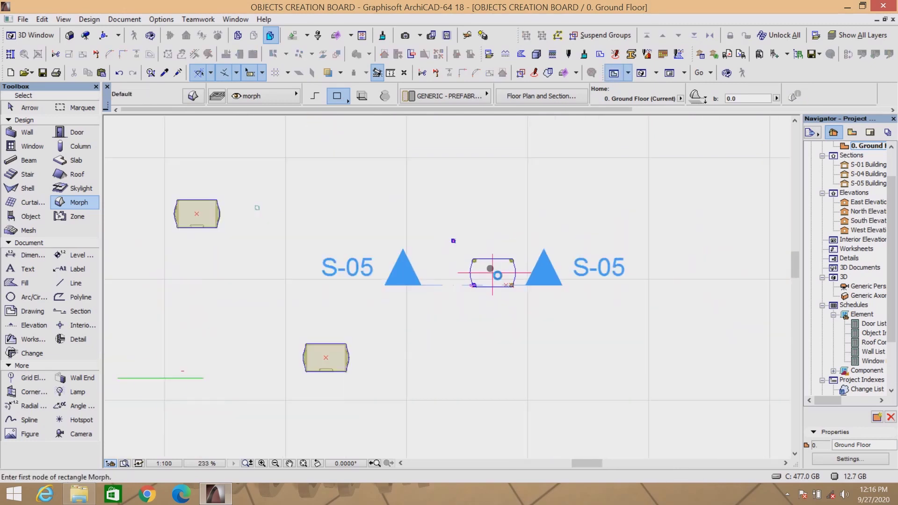
{"action": "scroll", "coordinate": [489, 269], "scroll_direction": "up", "scroll_amount": 3}
{"action": "scroll", "coordinate": [539, 254], "scroll_direction": "up", "scroll_amount": 3}
{"action": "scroll", "coordinate": [540, 220], "scroll_direction": "up", "scroll_amount": 2}
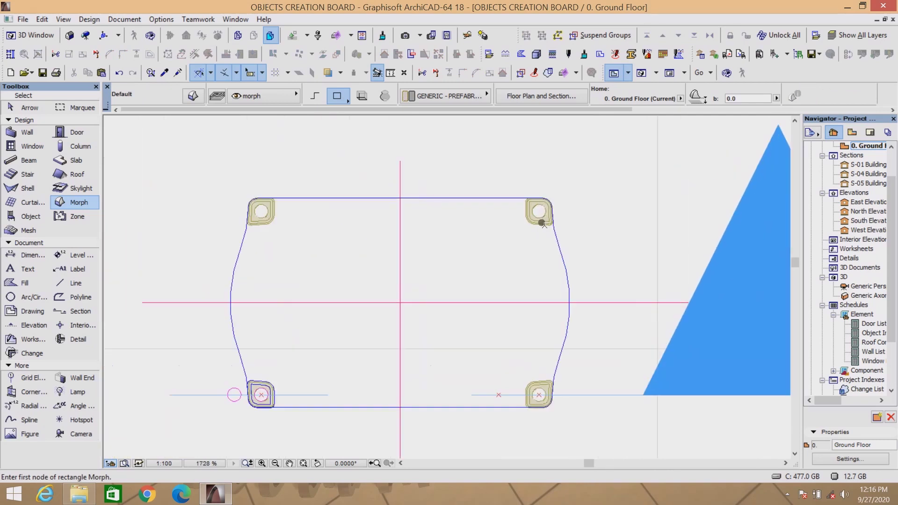
{"action": "left_click", "coordinate": [540, 220], "text": "shift"}
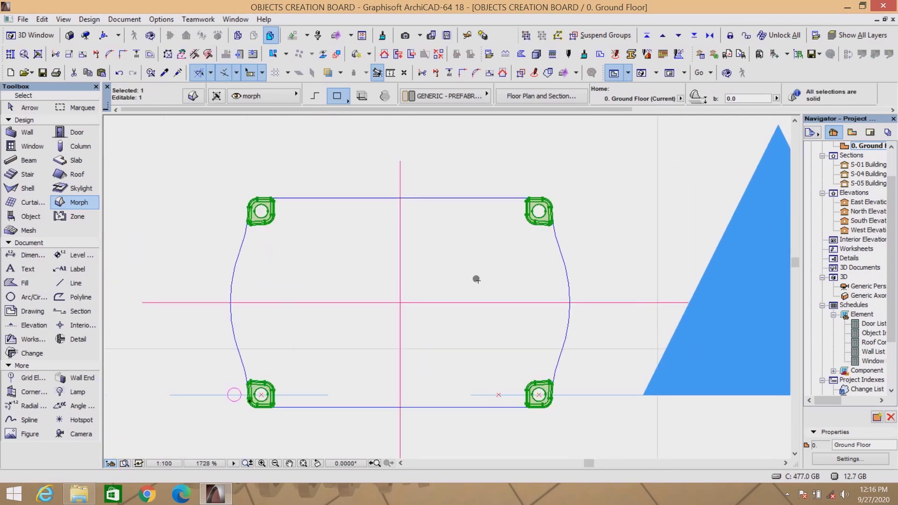
{"action": "key", "text": "ctrl+d"}
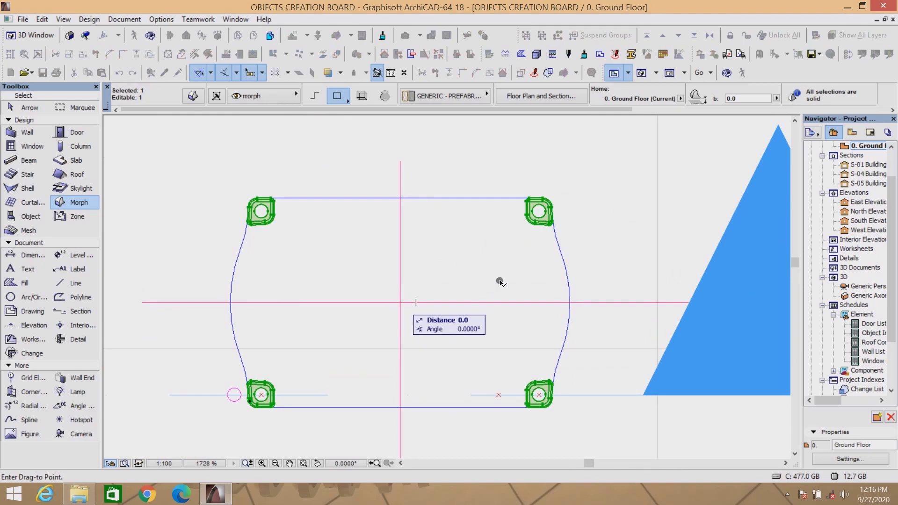
{"action": "scroll", "coordinate": [498, 281], "scroll_direction": "down", "scroll_amount": 7}
{"action": "scroll", "coordinate": [290, 384], "scroll_direction": "up", "scroll_amount": 2}
{"action": "middle_click_drag", "start_coordinate": [289, 383], "coordinate": [400, 320]}
{"action": "scroll", "coordinate": [390, 327], "scroll_direction": "up", "scroll_amount": 8}
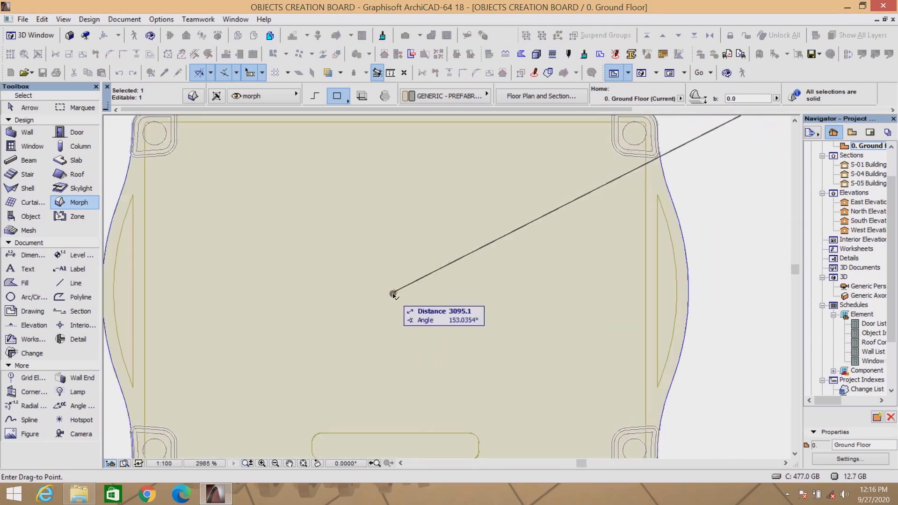
{"action": "left_click", "coordinate": [395, 291]}
{"action": "scroll", "coordinate": [396, 291], "scroll_direction": "down", "scroll_amount": 4}
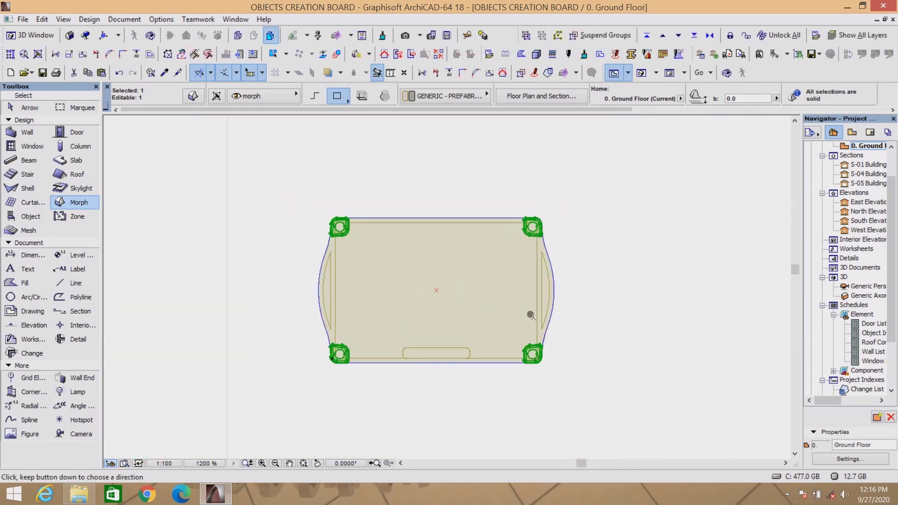
{"action": "left_click", "coordinate": [585, 322]}
{"action": "scroll", "coordinate": [517, 330], "scroll_direction": "down", "scroll_amount": 5}
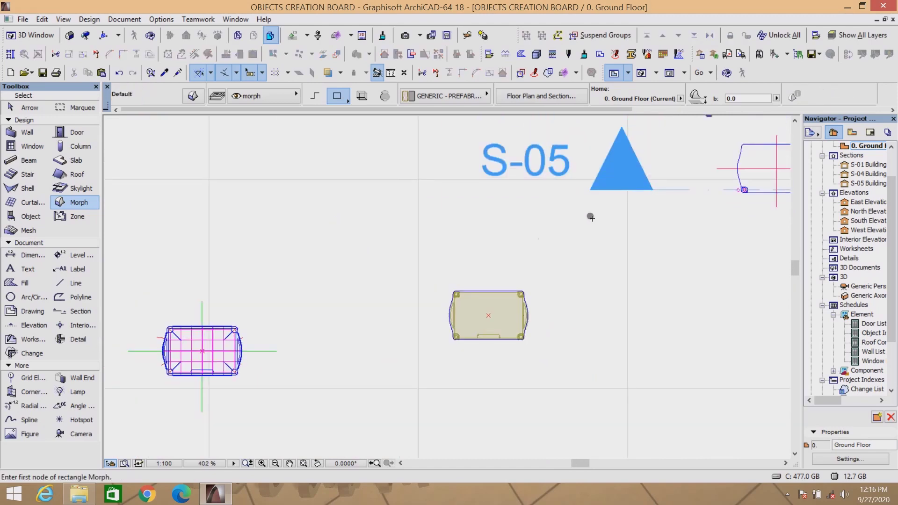
Step: Delete the leftover tabletop outline, centre lines and post profile, keeping the S-05 section line
{"action": "scroll", "coordinate": [592, 218], "scroll_direction": "down", "scroll_amount": 5}
{"action": "scroll", "coordinate": [621, 215], "scroll_direction": "up", "scroll_amount": 8}
{"action": "scroll", "coordinate": [506, 244], "scroll_direction": "down", "scroll_amount": 2}
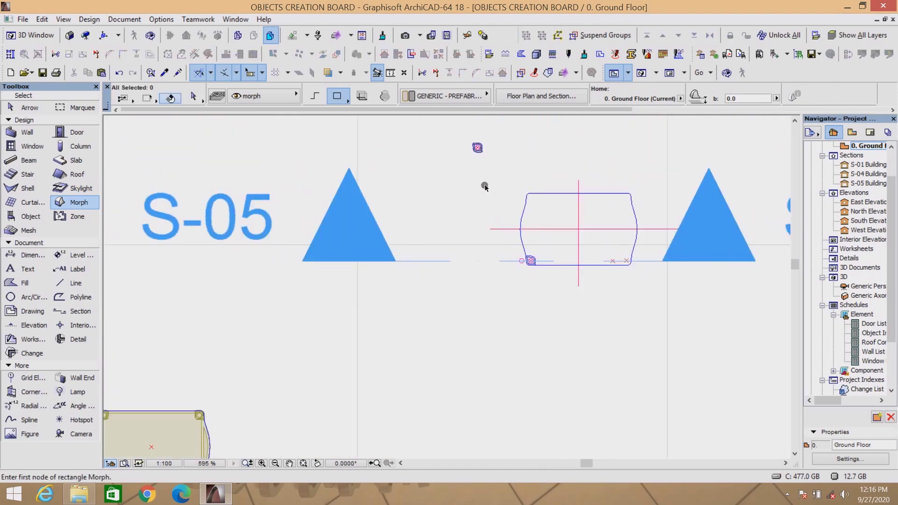
{"action": "mouse_move", "coordinate": [483, 173]}
{"action": "left_mouse_down", "text": "shift"}
{"action": "mouse_move", "coordinate": [667, 317]}
{"action": "mouse_move", "coordinate": [647, 309]}
{"action": "left_mouse_up", "text": "shift"}
{"action": "left_click", "coordinate": [682, 261], "text": "shift"}
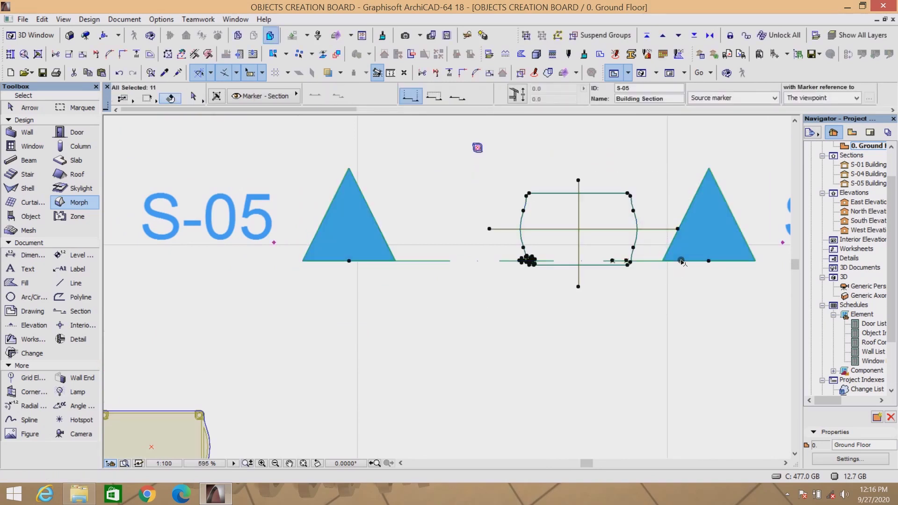
{"action": "key", "text": "Delete"}
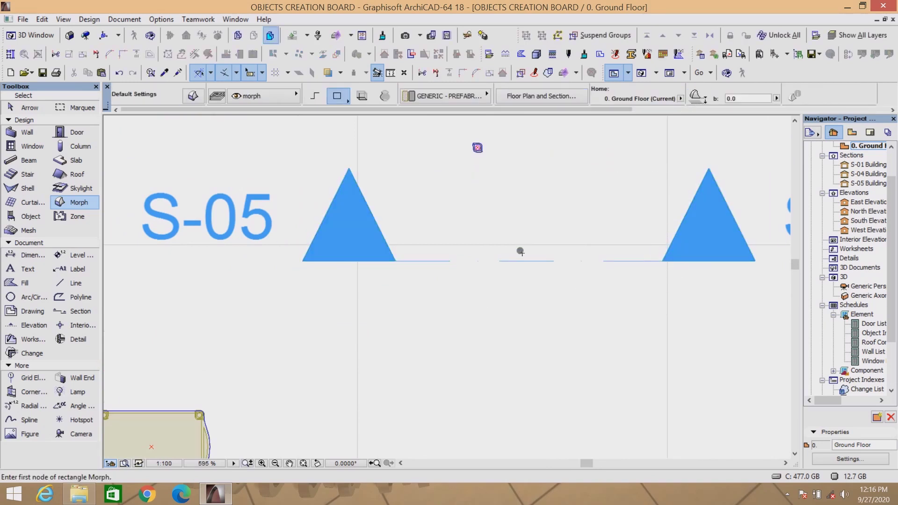
Step: Move the S-05 section line so it runs through the centre of the tabletop's lower-left leg
{"action": "left_click", "coordinate": [521, 261]}
{"action": "key", "text": "ctrl+d"}
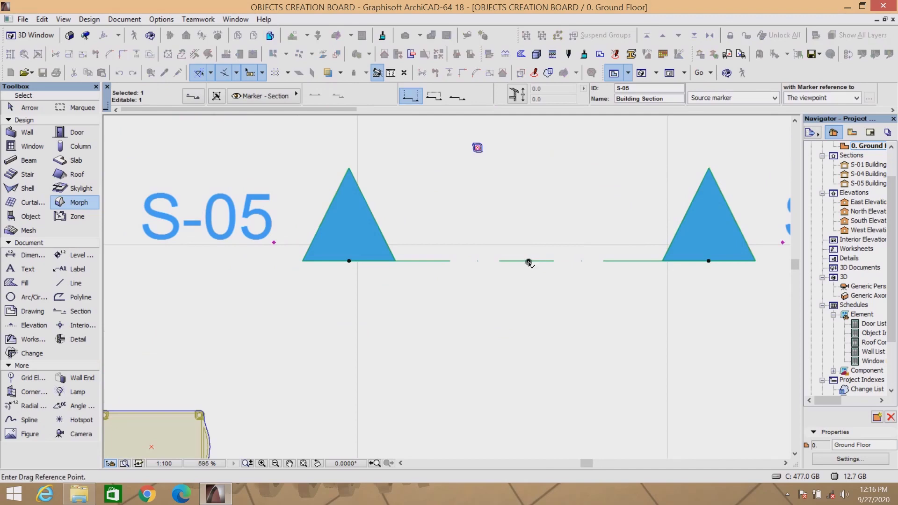
{"action": "left_click", "coordinate": [528, 260]}
{"action": "scroll", "coordinate": [542, 271], "scroll_direction": "down", "scroll_amount": 3}
{"action": "scroll", "coordinate": [398, 345], "scroll_direction": "up", "scroll_amount": 3}
{"action": "scroll", "coordinate": [378, 352], "scroll_direction": "up", "scroll_amount": 3}
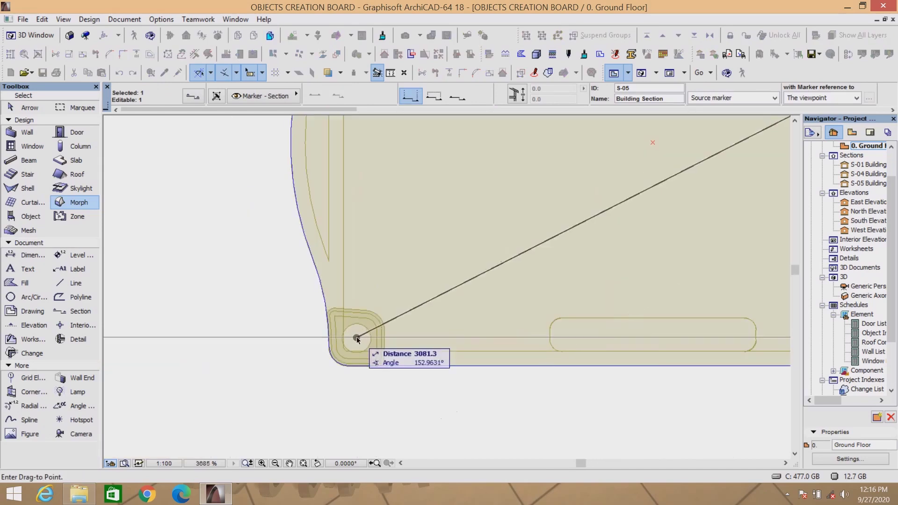
{"action": "left_click", "coordinate": [378, 351]}
Step: Shorten the S-05 section line by stretching its left end marker closer to the table
{"action": "scroll", "coordinate": [378, 351], "scroll_direction": "down", "scroll_amount": 3}
{"action": "scroll", "coordinate": [435, 372], "scroll_direction": "down", "scroll_amount": 5}
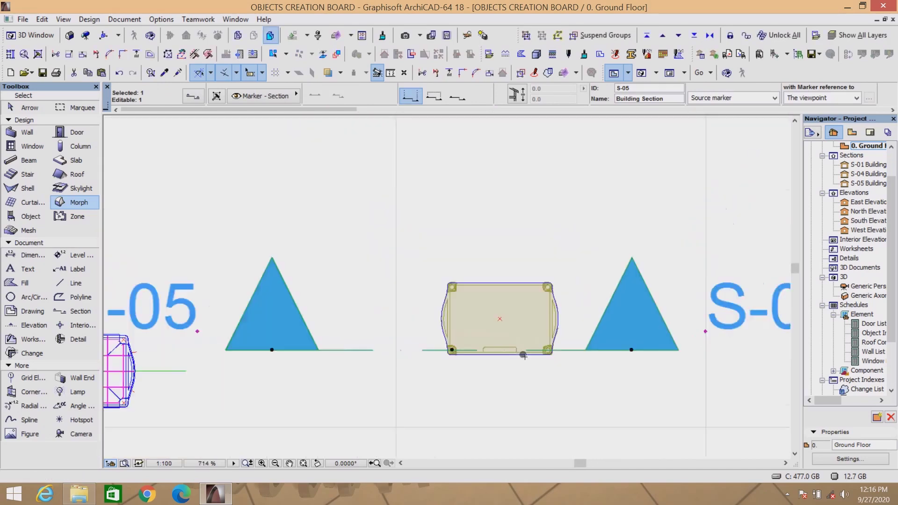
{"action": "left_click", "coordinate": [438, 355]}
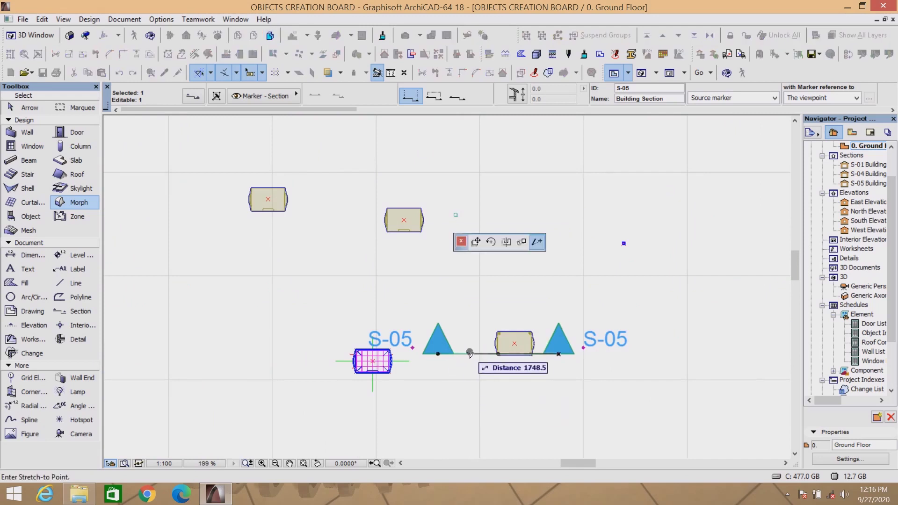
{"action": "left_click", "coordinate": [468, 354]}
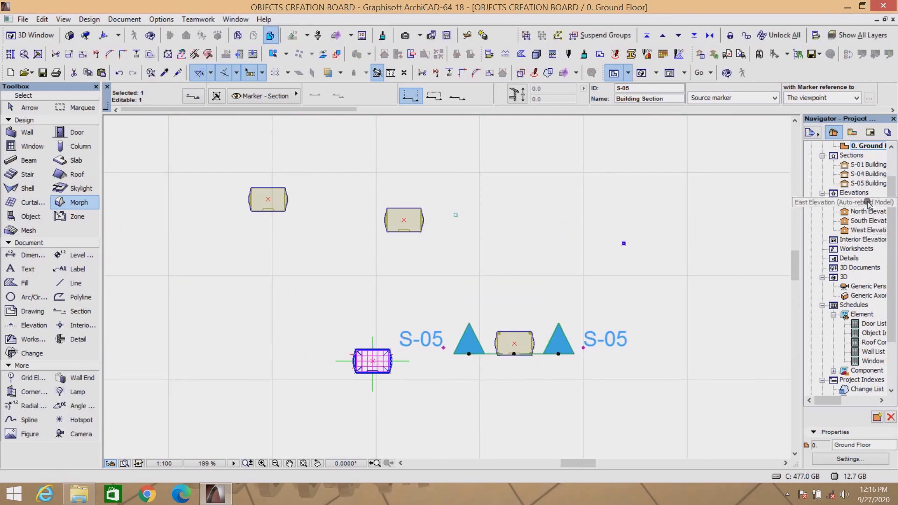
Step: Open the S-01 building section and delete its leftover red construction lines
{"action": "double_click", "coordinate": [864, 165]}
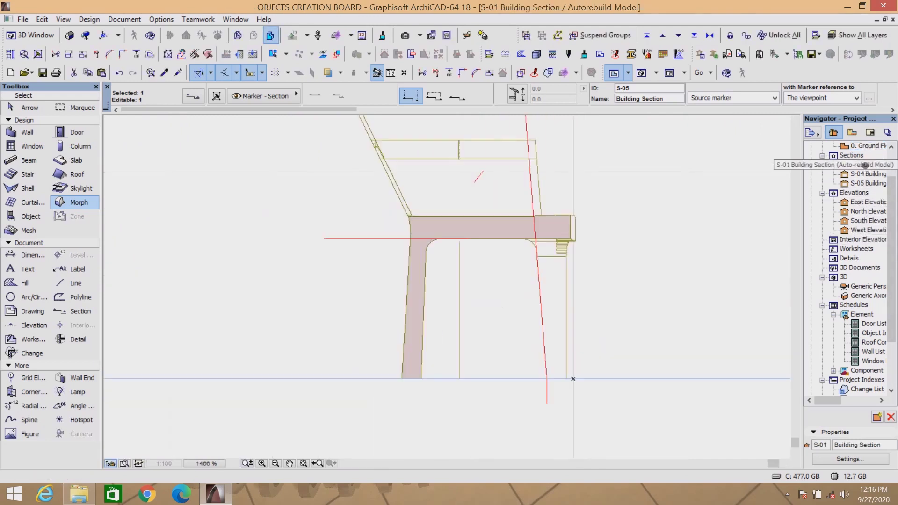
{"action": "left_click", "coordinate": [552, 241], "text": "shift"}
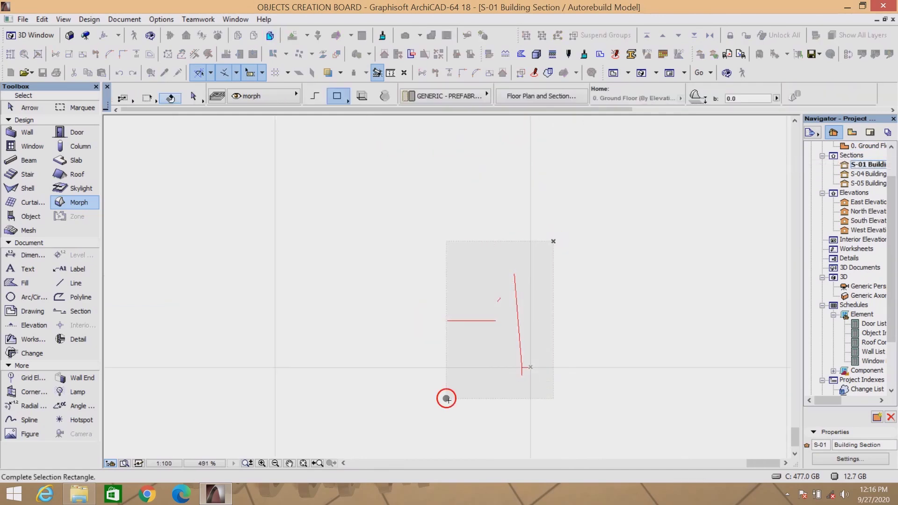
{"action": "left_click", "coordinate": [446, 398], "text": "shift"}
{"action": "key", "text": "Delete"}
Step: Check the S-01 section around the story level lines for remaining elements
{"action": "scroll", "coordinate": [487, 287], "scroll_direction": "down", "scroll_amount": 6}
{"action": "scroll", "coordinate": [487, 291], "scroll_direction": "down", "scroll_amount": 6}
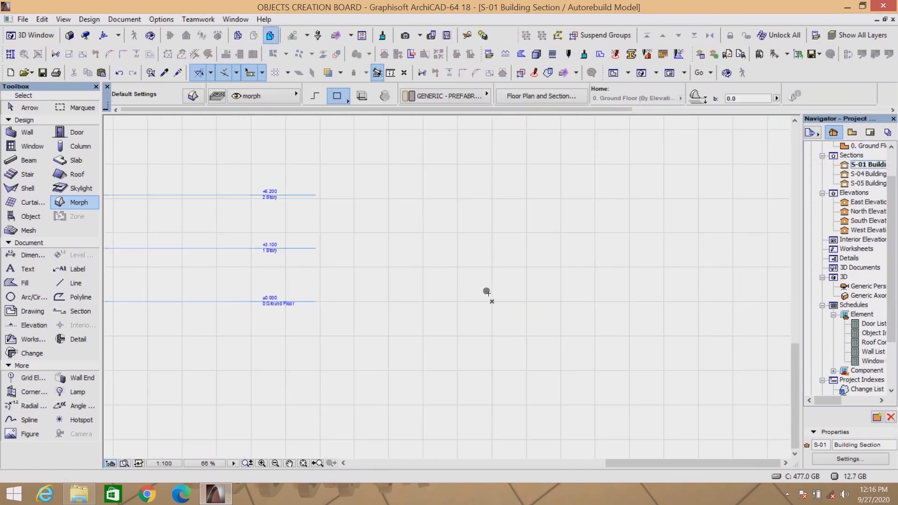
{"action": "scroll", "coordinate": [294, 294], "scroll_direction": "up", "scroll_amount": 5}
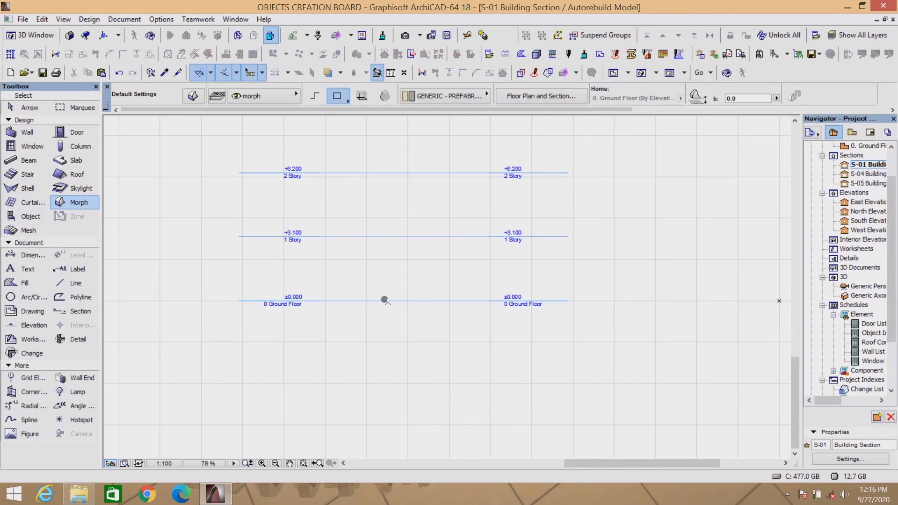
{"action": "scroll", "coordinate": [385, 299], "scroll_direction": "down", "scroll_amount": 2}
{"action": "scroll", "coordinate": [397, 294], "scroll_direction": "down", "scroll_amount": 2}
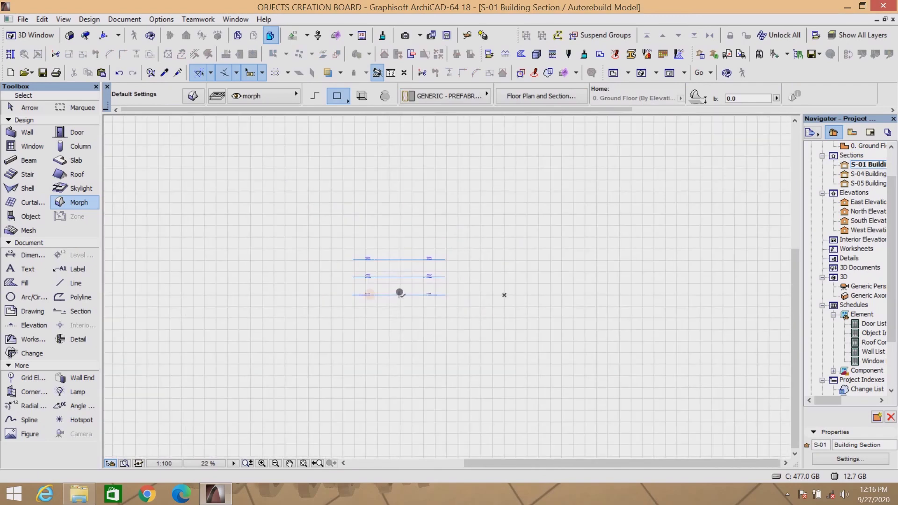
{"action": "scroll", "coordinate": [400, 294], "scroll_direction": "up", "scroll_amount": 8}
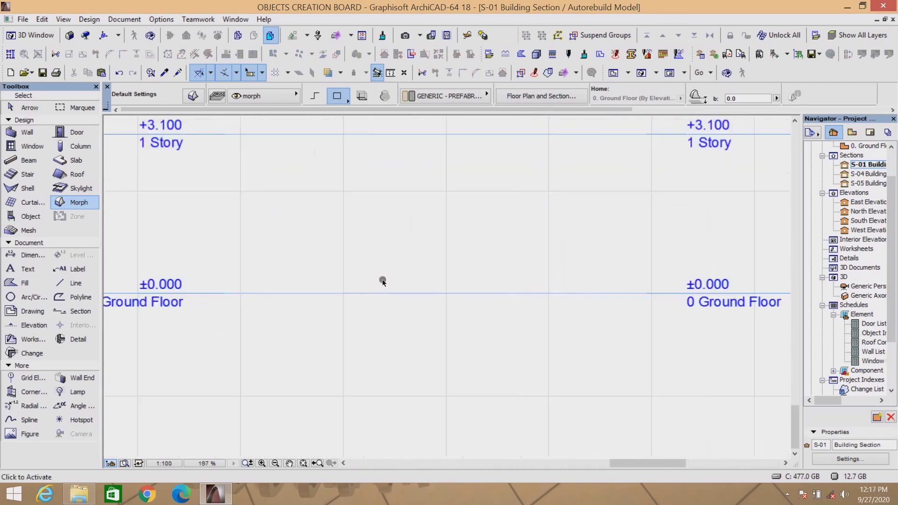
{"action": "scroll", "coordinate": [382, 280], "scroll_direction": "down", "scroll_amount": 3}
{"action": "scroll", "coordinate": [395, 304], "scroll_direction": "down", "scroll_amount": 2}
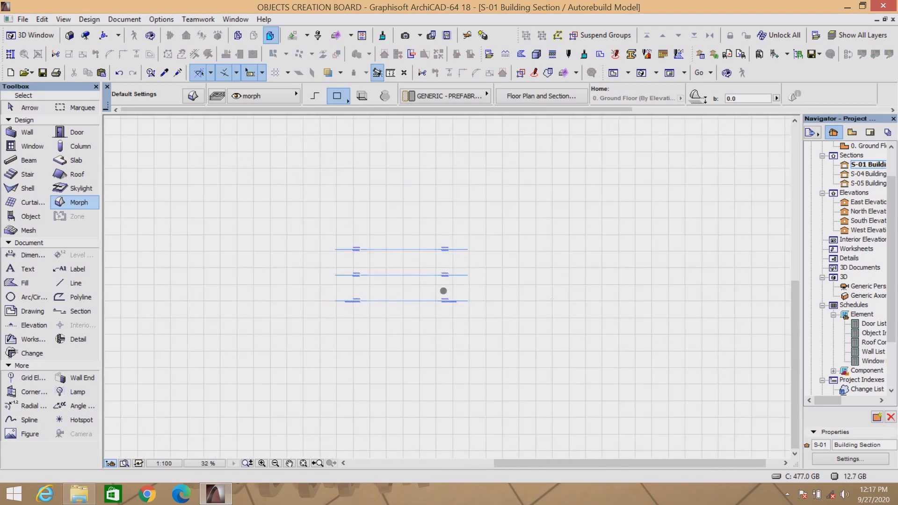
{"action": "scroll", "coordinate": [490, 293], "scroll_direction": "down", "scroll_amount": 2}
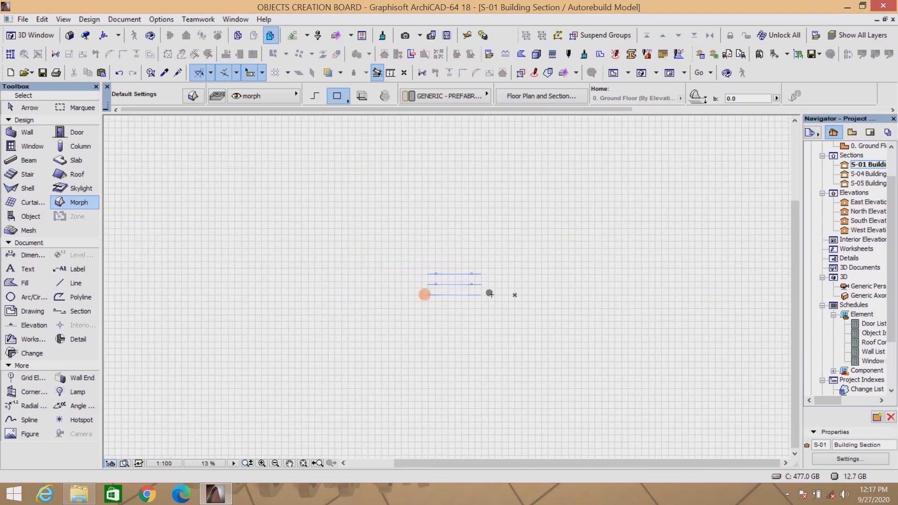
Step: In the S-05 section, move the tabletop up so the inside top corner of its left leg socket meets the leg's top corner
{"action": "double_click", "coordinate": [864, 184]}
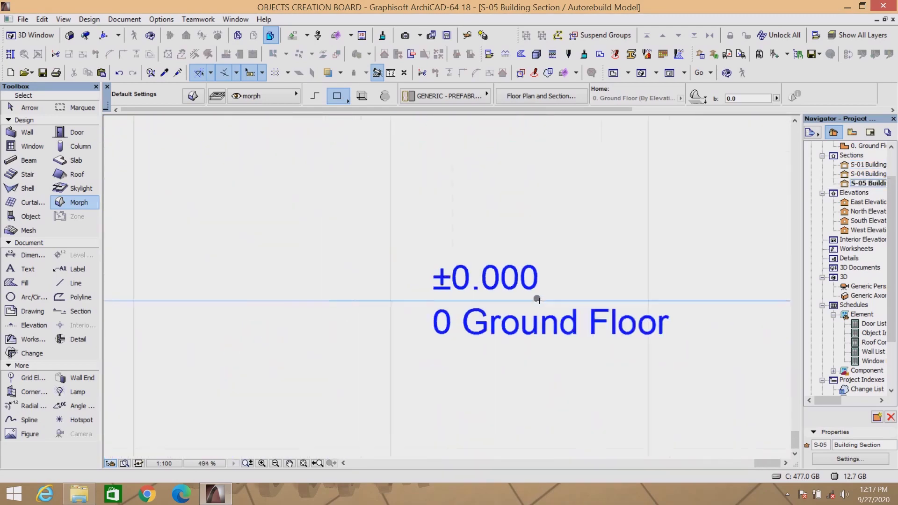
{"action": "scroll", "coordinate": [370, 300], "scroll_direction": "up", "scroll_amount": 4}
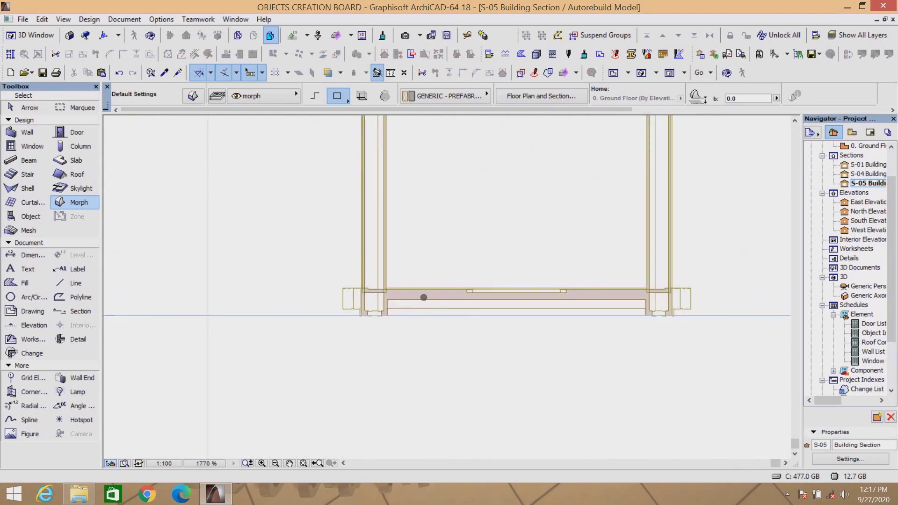
{"action": "left_click", "coordinate": [421, 297], "text": "shift"}
{"action": "scroll", "coordinate": [362, 315], "scroll_direction": "up", "scroll_amount": 4}
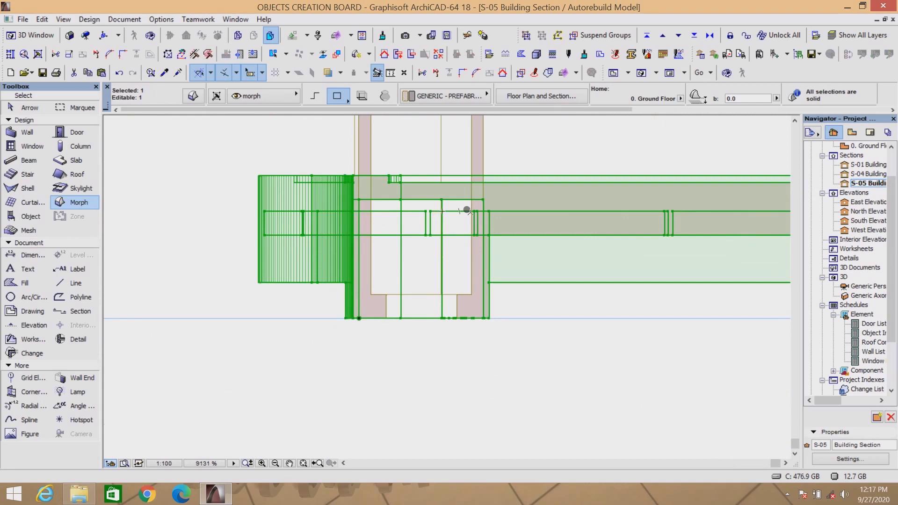
{"action": "left_click", "coordinate": [489, 199]}
{"action": "scroll", "coordinate": [490, 247], "scroll_direction": "down", "scroll_amount": 6}
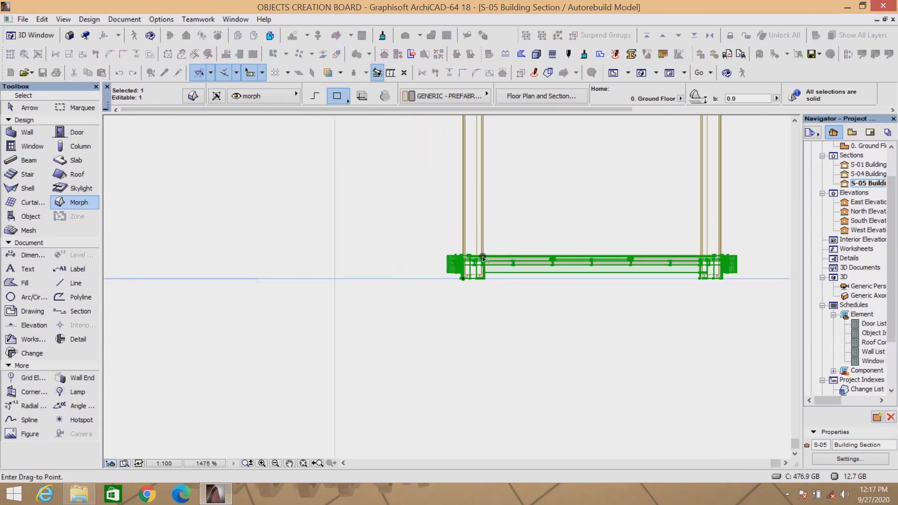
{"action": "scroll", "coordinate": [487, 200], "scroll_direction": "down", "scroll_amount": 2}
{"action": "scroll", "coordinate": [486, 173], "scroll_direction": "up", "scroll_amount": 7}
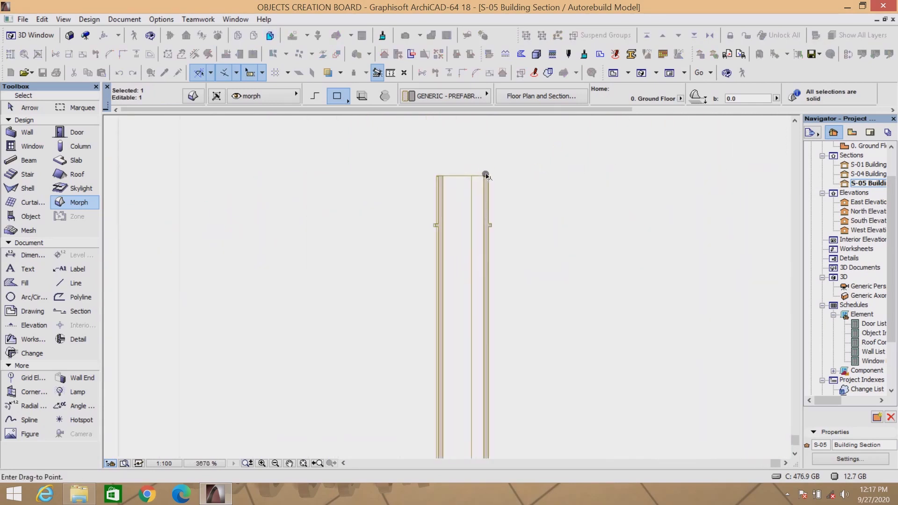
{"action": "left_click", "coordinate": [490, 178]}
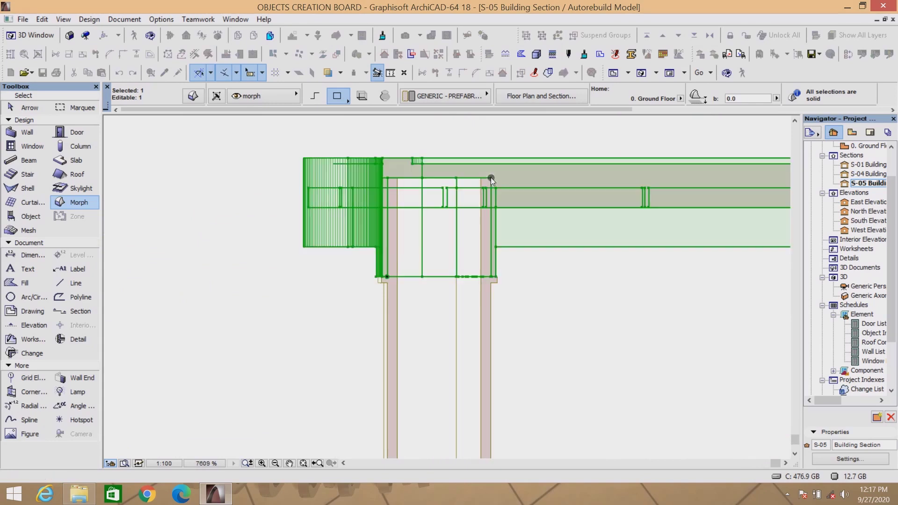
{"action": "scroll", "coordinate": [462, 233], "scroll_direction": "down", "scroll_amount": 3}
{"action": "key", "text": "Escape"}
{"action": "scroll", "coordinate": [440, 214], "scroll_direction": "up", "scroll_amount": 2}
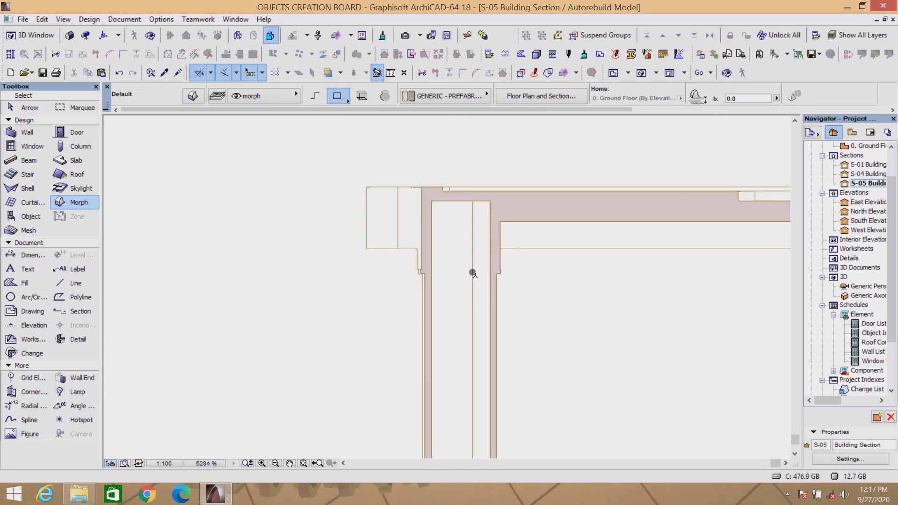
{"action": "key", "text": "shift"}
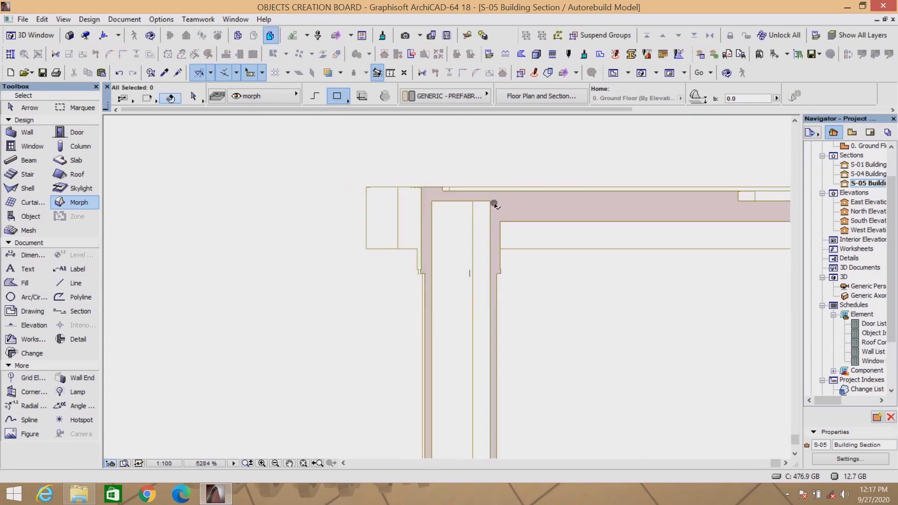
Step: Show the model in 3D and examine the assembled table from above
{"action": "left_click", "coordinate": [641, 73]}
{"action": "scroll", "coordinate": [522, 270], "scroll_direction": "down", "scroll_amount": 7}
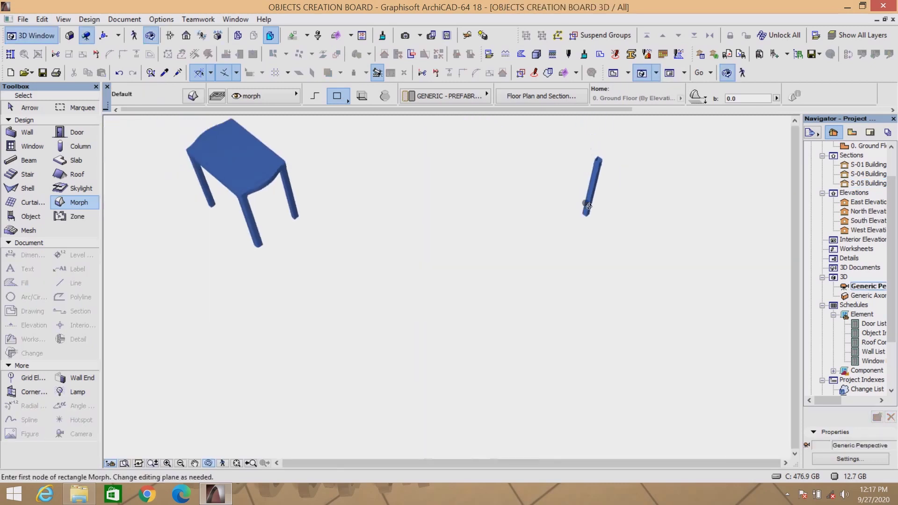
{"action": "scroll", "coordinate": [532, 210], "scroll_direction": "down", "scroll_amount": 3}
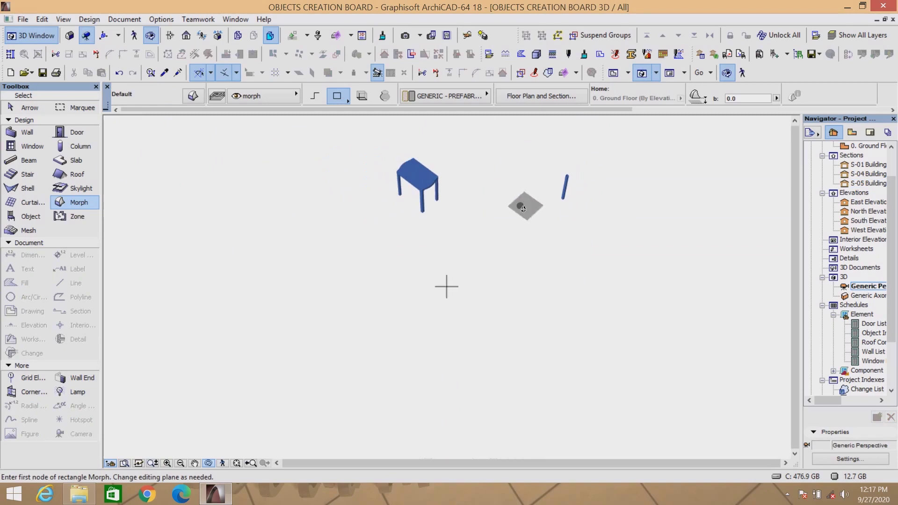
{"action": "middle_click_drag", "start_coordinate": [523, 209], "coordinate": [466, 204], "text": "shift"}
{"action": "scroll", "coordinate": [454, 204], "scroll_direction": "up", "scroll_amount": 5}
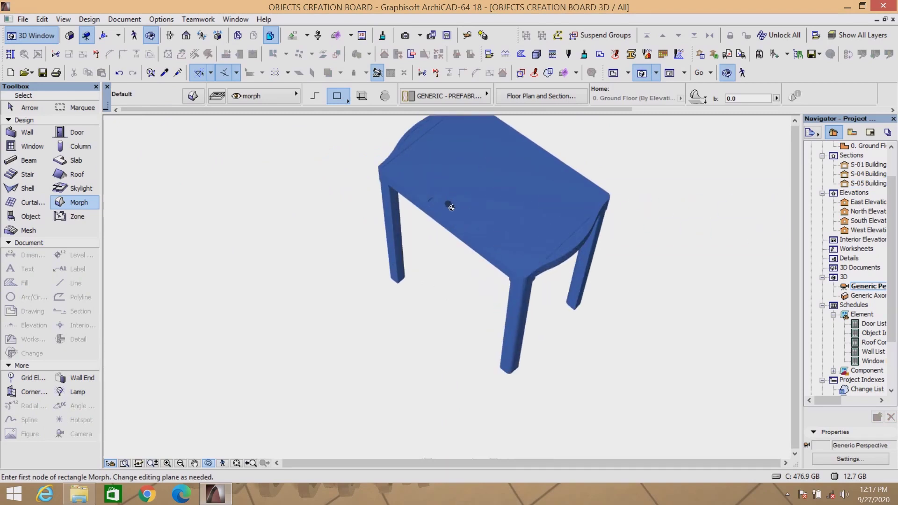
{"action": "middle_click_drag", "start_coordinate": [523, 262], "coordinate": [488, 159], "text": "shift"}
{"action": "scroll", "coordinate": [488, 159], "scroll_direction": "up", "scroll_amount": 2}
{"action": "scroll", "coordinate": [601, 309], "scroll_direction": "down", "scroll_amount": 6}
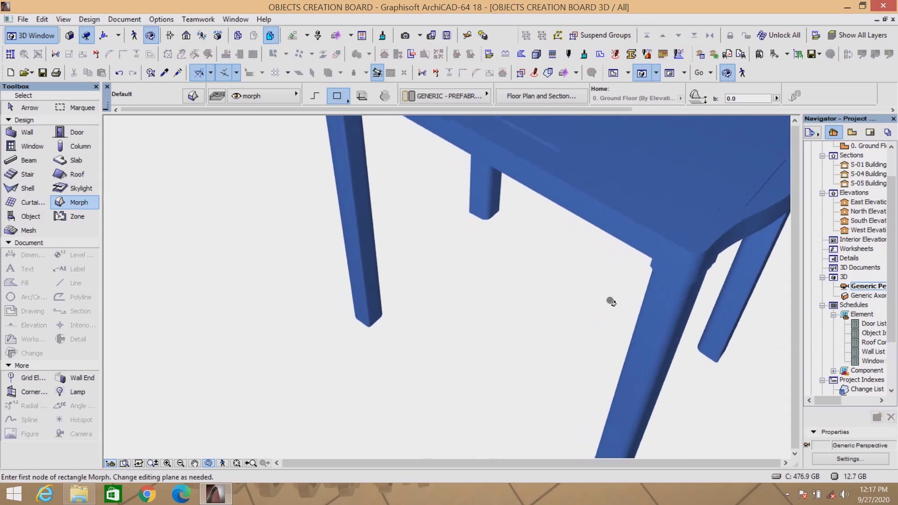
Step: Examine the table's legs, corner sockets and ribbed underside from low viewpoints in 3D
{"action": "middle_click_drag", "start_coordinate": [605, 264], "coordinate": [577, 237], "text": "shift"}
{"action": "scroll", "coordinate": [593, 141], "scroll_direction": "up", "scroll_amount": 5}
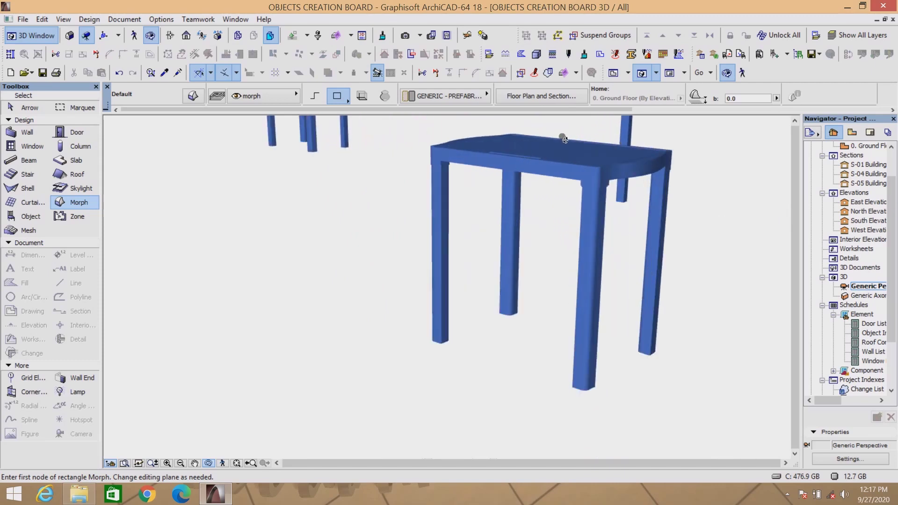
{"action": "scroll", "coordinate": [563, 155], "scroll_direction": "down", "scroll_amount": 3}
{"action": "scroll", "coordinate": [567, 177], "scroll_direction": "down", "scroll_amount": 8}
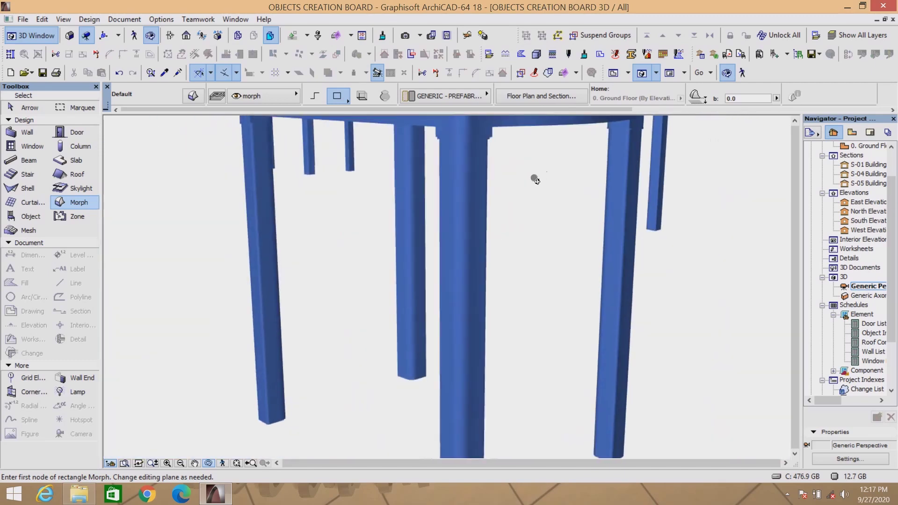
{"action": "middle_click_drag", "start_coordinate": [446, 284], "coordinate": [485, 207], "text": "shift"}
{"action": "scroll", "coordinate": [468, 129], "scroll_direction": "up", "scroll_amount": 3}
{"action": "scroll", "coordinate": [439, 129], "scroll_direction": "up", "scroll_amount": 3}
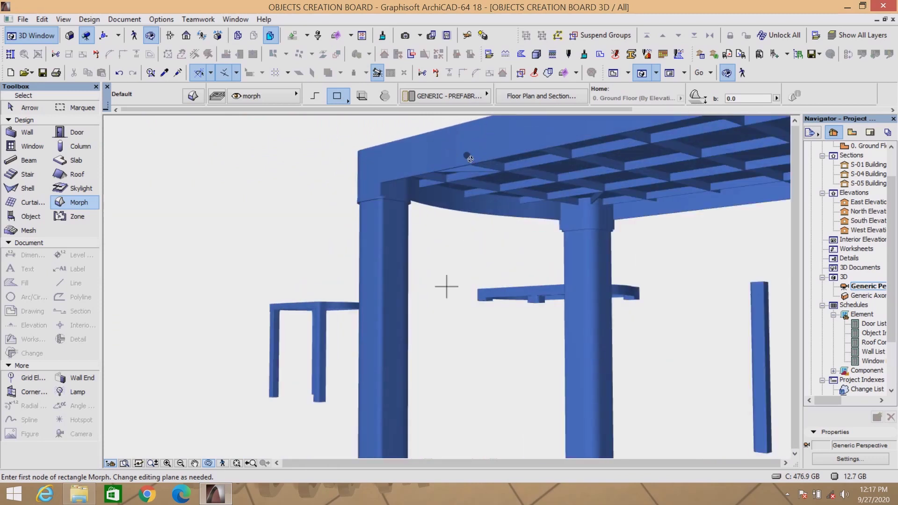
{"action": "scroll", "coordinate": [437, 200], "scroll_direction": "up", "scroll_amount": 5}
{"action": "mouse_move", "coordinate": [437, 200]}
{"action": "middle_mouse_down", "text": "shift"}
{"action": "mouse_move", "coordinate": [423, 195]}
{"action": "mouse_move", "coordinate": [463, 196]}
{"action": "mouse_move", "coordinate": [457, 201]}
{"action": "mouse_move", "coordinate": [472, 209]}
{"action": "mouse_move", "coordinate": [445, 214]}
{"action": "middle_mouse_up", "text": "shift"}
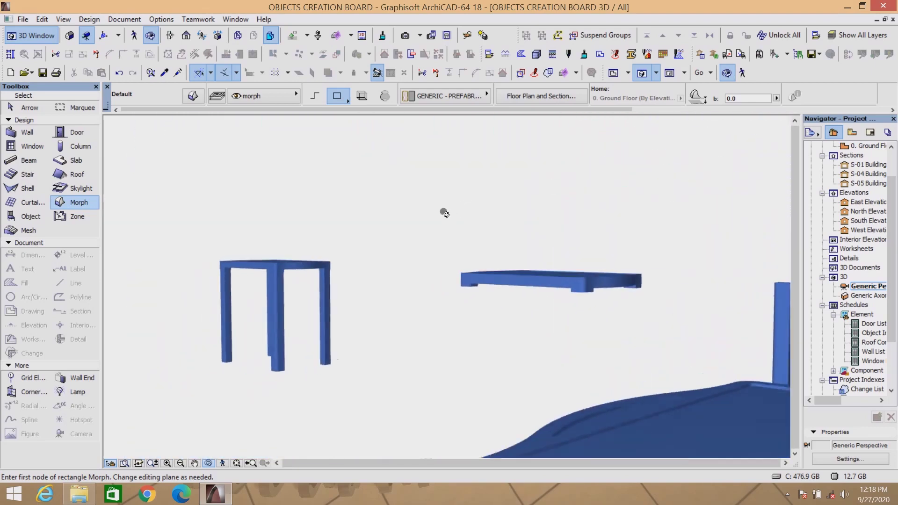